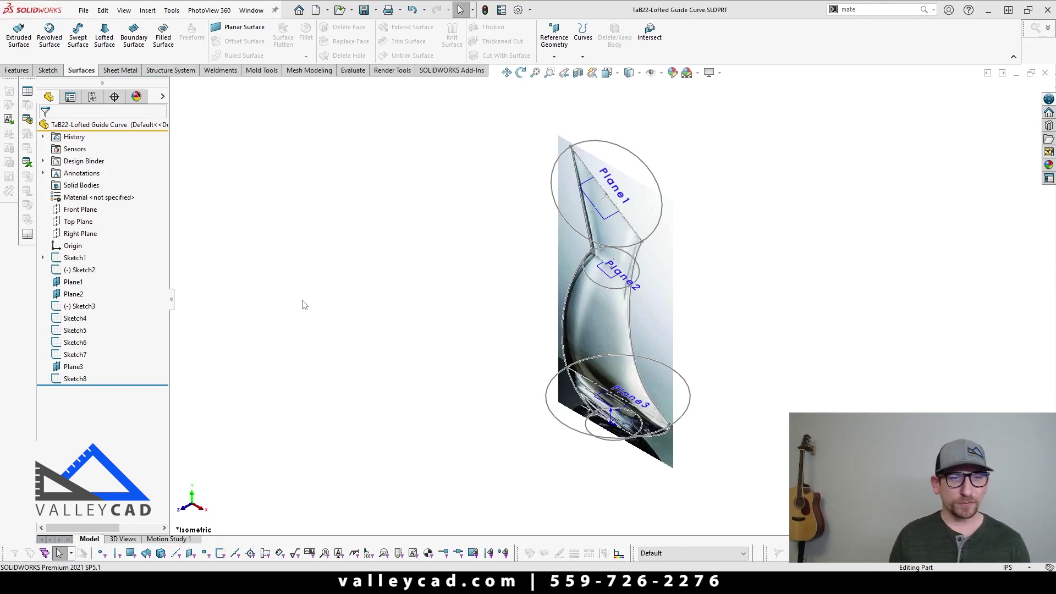
# - Show the decanter in Front view with the Features commands displayed
pyautogui.click(183, 513)
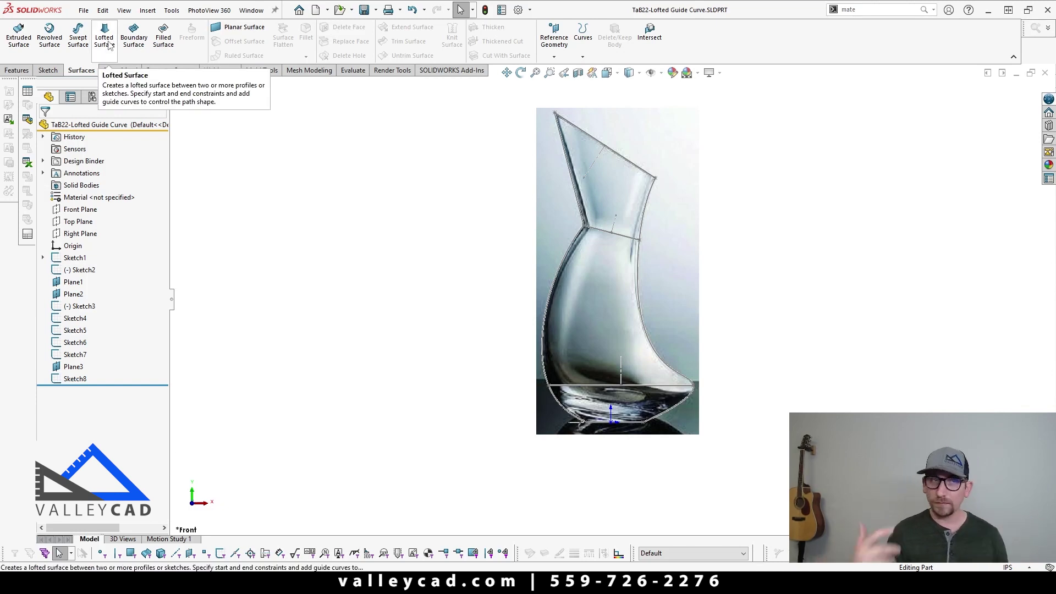
pyautogui.click(12, 71)
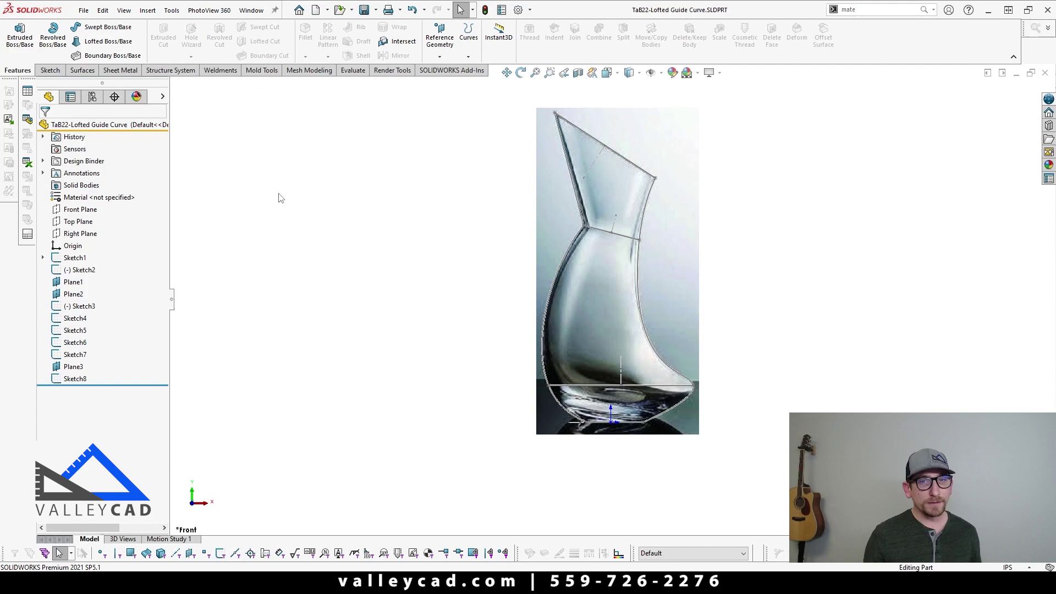
# - Inspect the sketch planes, then roll the history back to just after Sketch1 in Front view
pyautogui.moveTo(319, 223); pyautogui.dragTo(280, 272, button='middle')
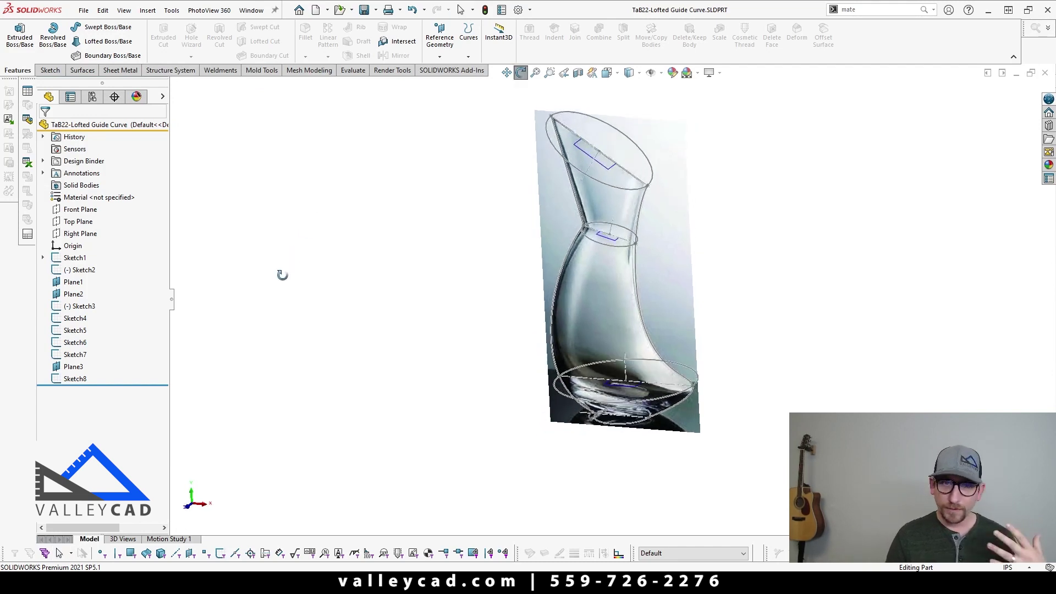
pyautogui.moveTo(403, 348); pyautogui.dragTo(385, 347, button='middle')
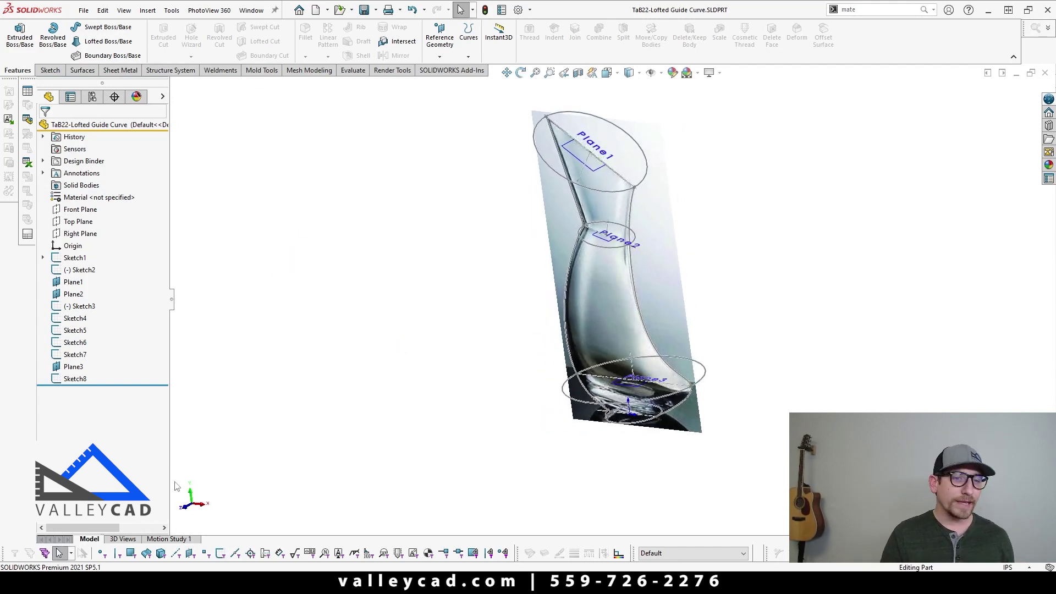
pyautogui.click(187, 509)
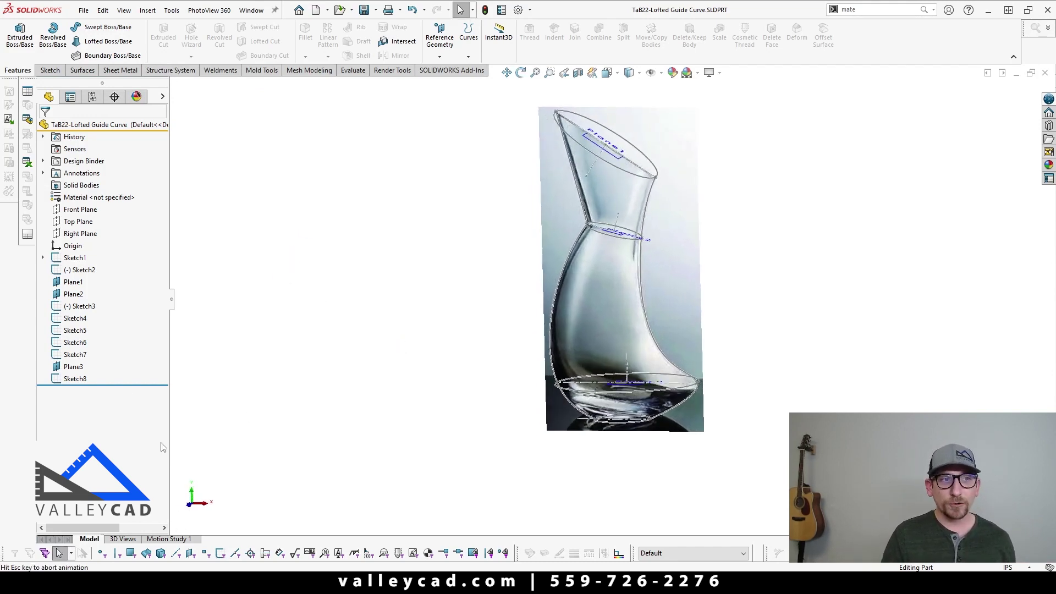
pyautogui.click(66, 258)
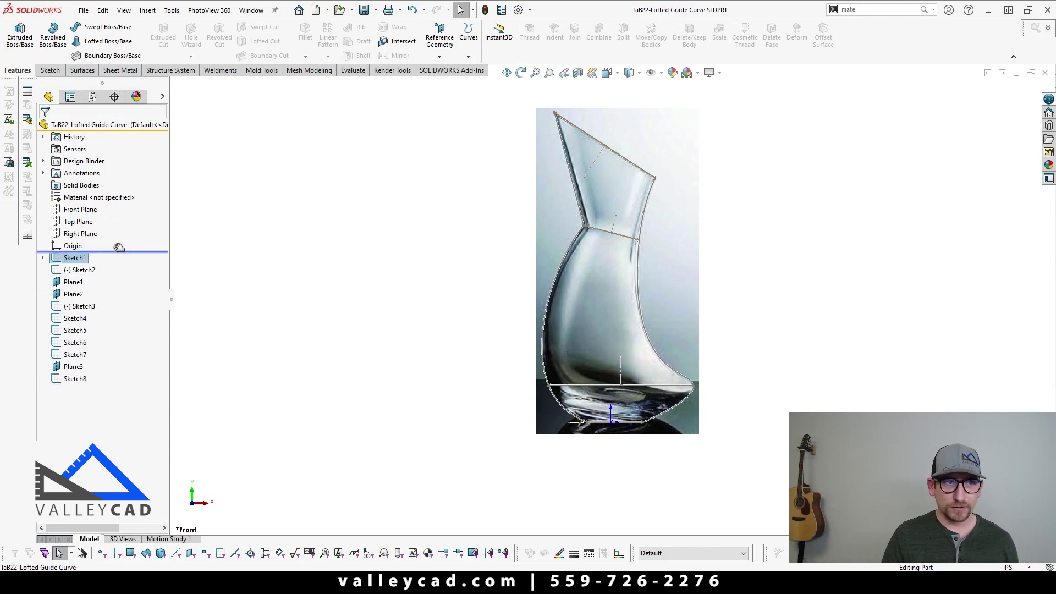
pyautogui.moveTo(143, 379); pyautogui.dragTo(113, 262)
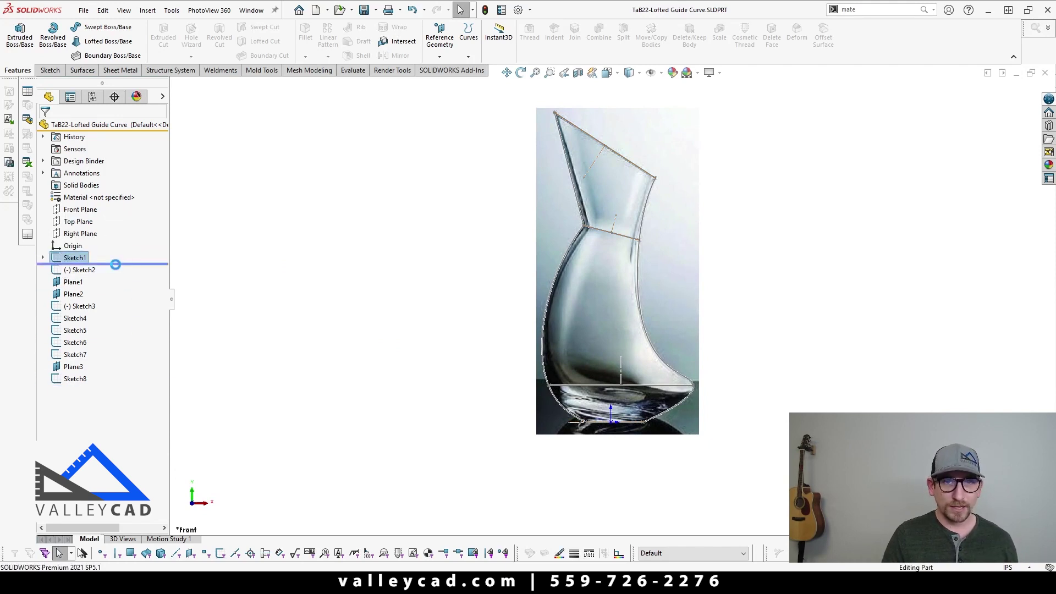
# - Expand Sketch1 to check Sketch Picture1, then roll forward to include Sketch2
pyautogui.click(43, 259)
pyautogui.click(88, 271)
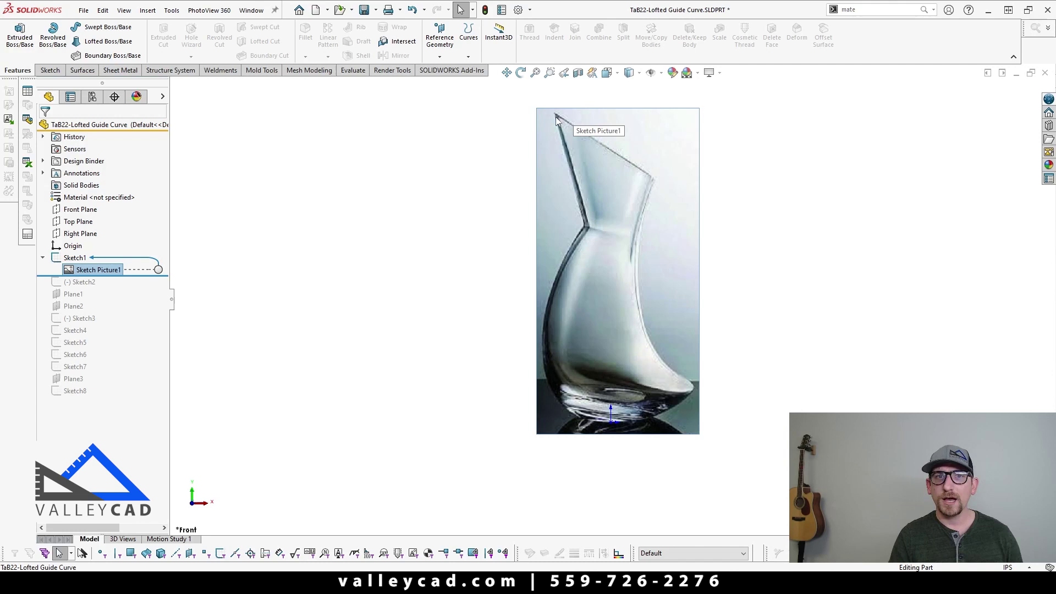
pyautogui.click(471, 227)
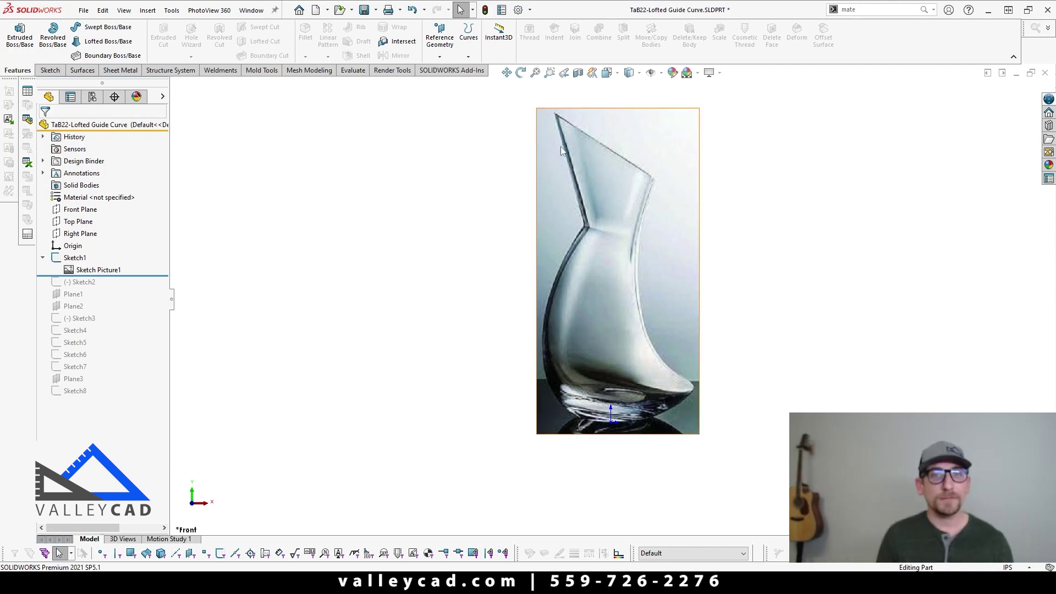
pyautogui.moveTo(132, 275); pyautogui.dragTo(134, 288)
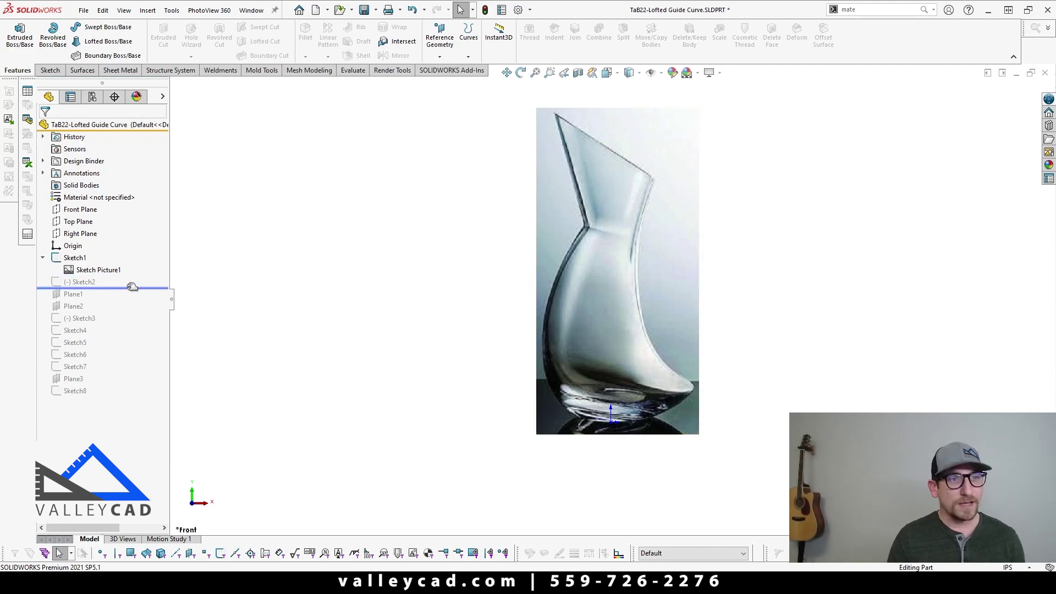
pyautogui.click(75, 281)
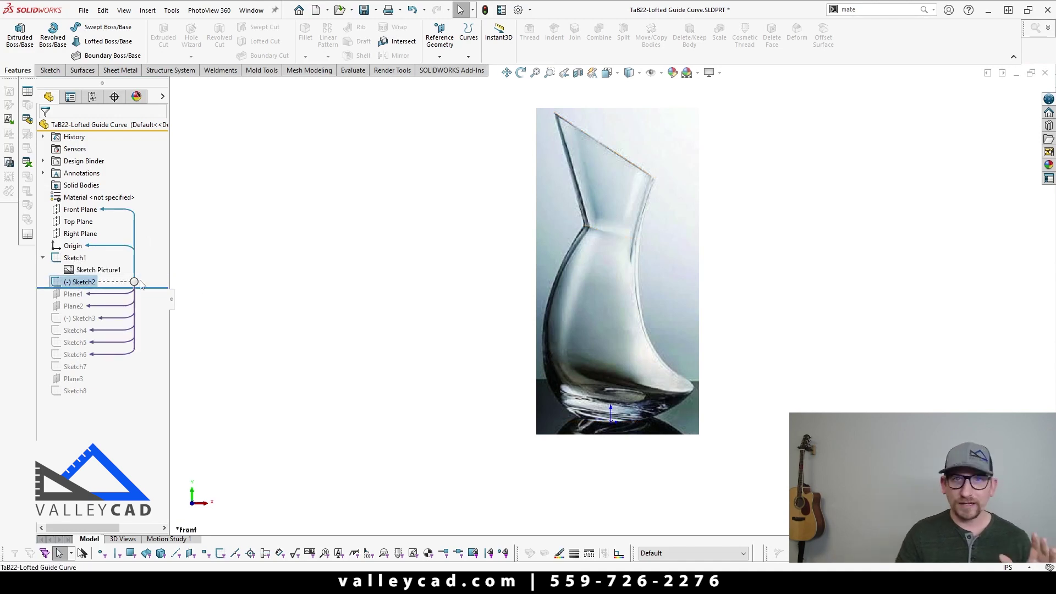
pyautogui.rightClick(77, 283)
pyautogui.click(97, 246)
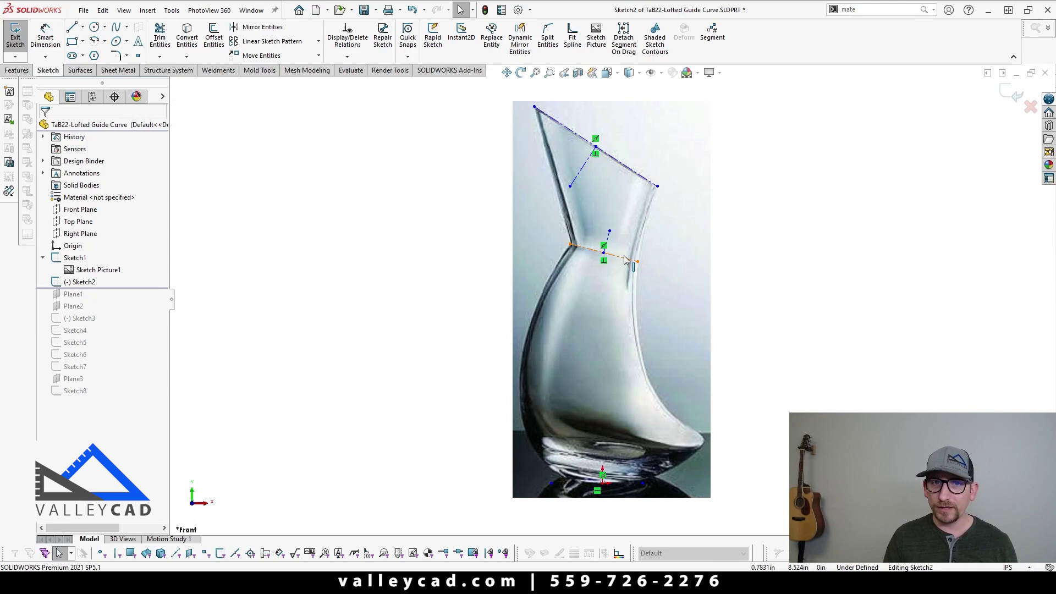
pyautogui.click(1008, 93)
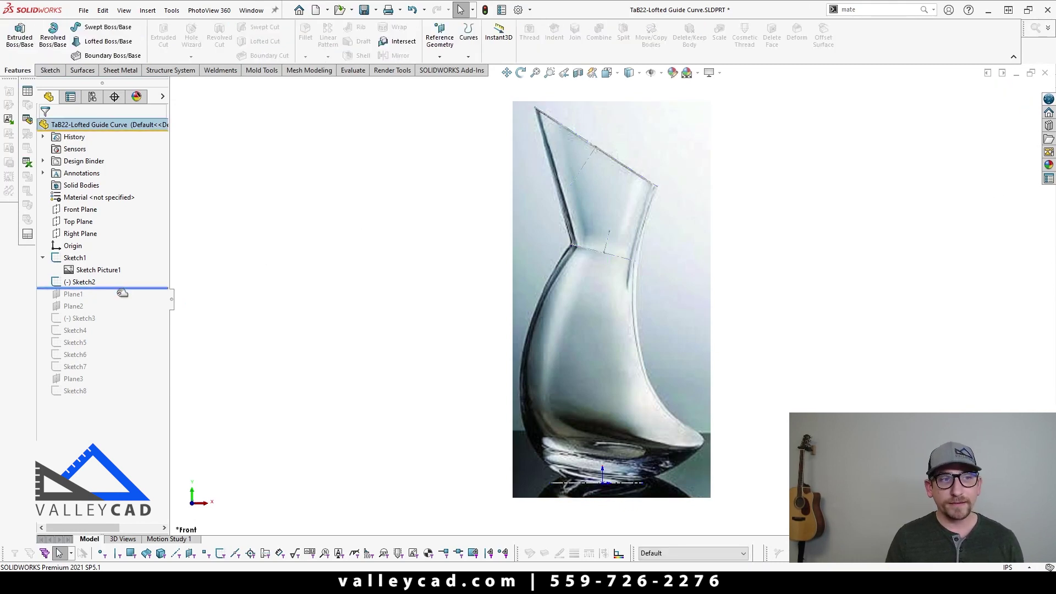
pyautogui.moveTo(122, 288); pyautogui.dragTo(120, 297)
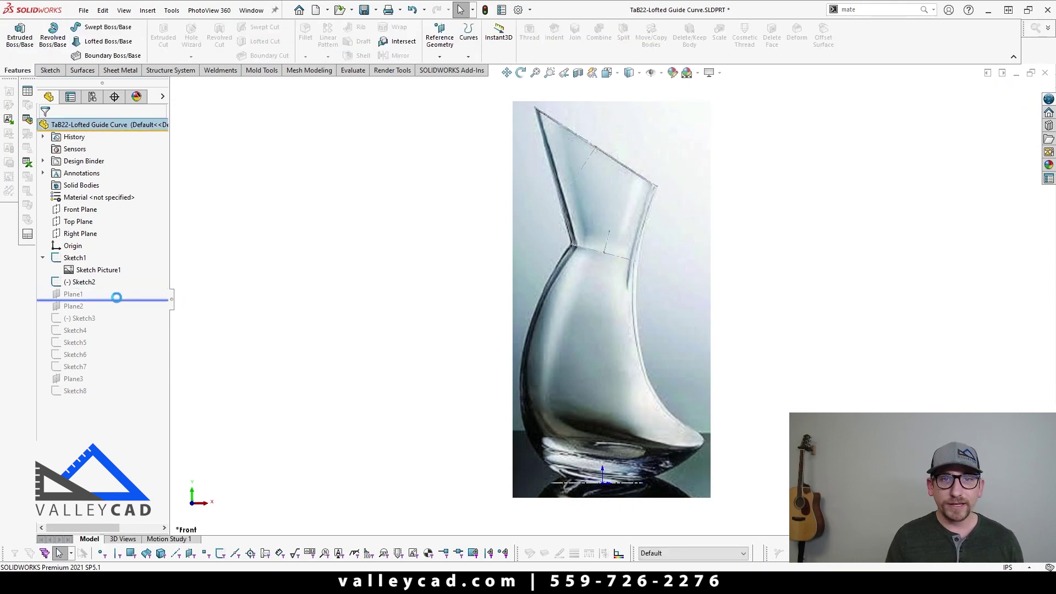
pyautogui.click(67, 296)
pyautogui.moveTo(372, 229); pyautogui.dragTo(346, 267, button='middle')
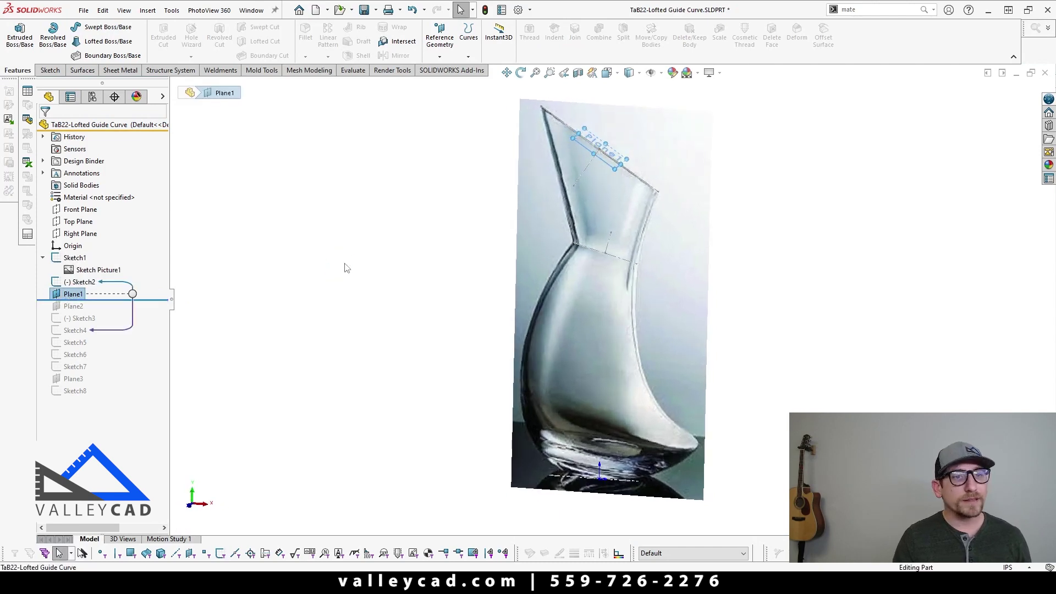
pyautogui.click(346, 268)
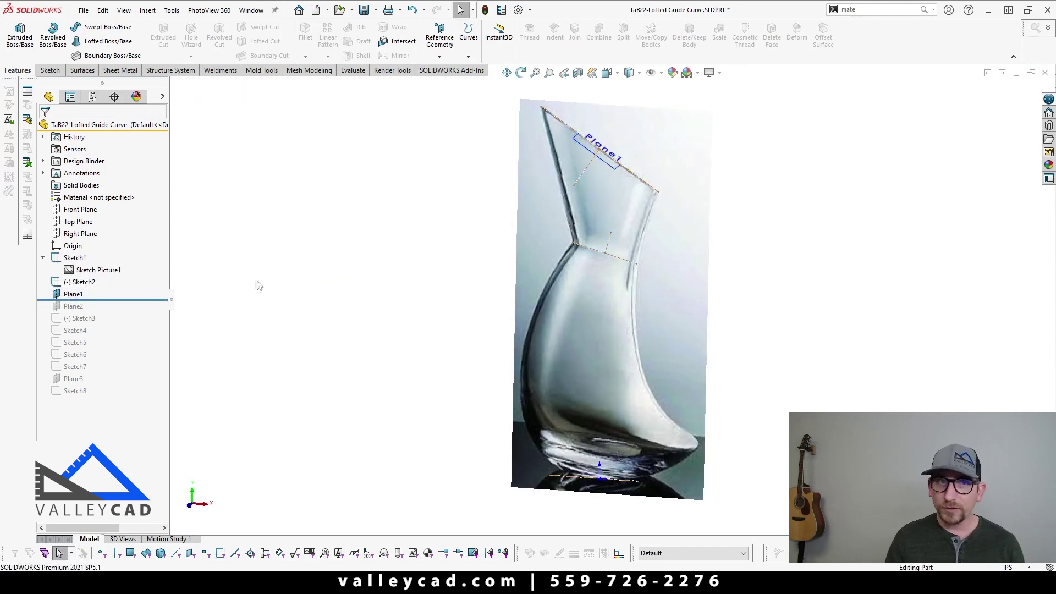
pyautogui.moveTo(119, 300); pyautogui.dragTo(122, 289)
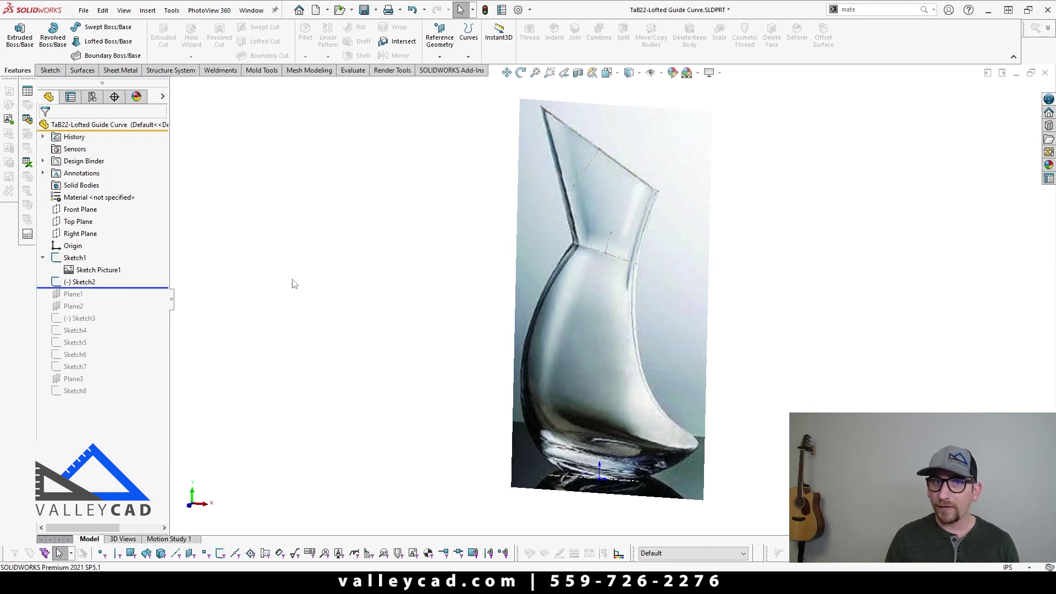
pyautogui.click(438, 48)
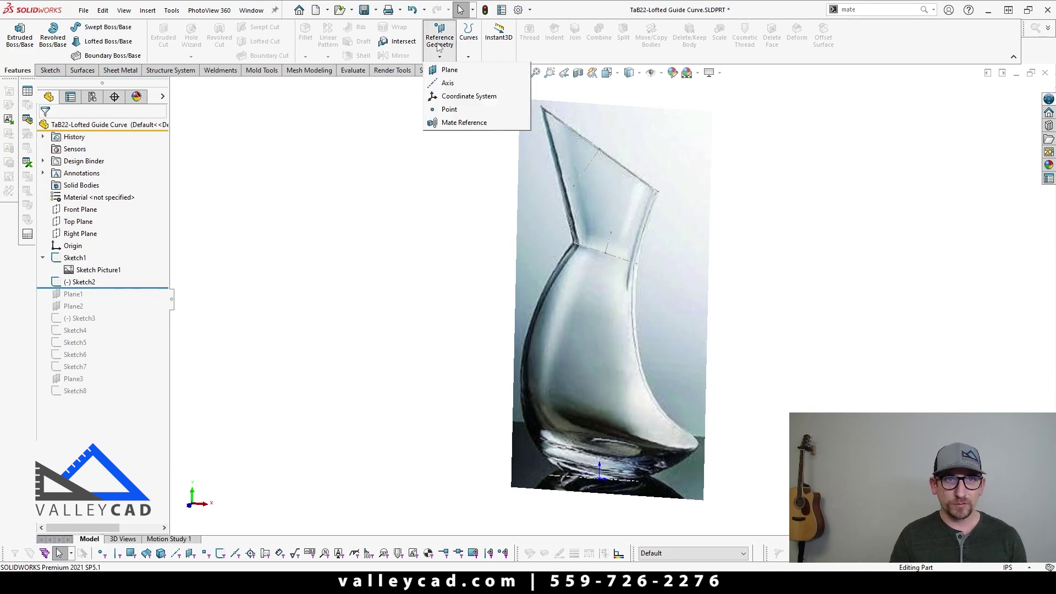
pyautogui.click(453, 69)
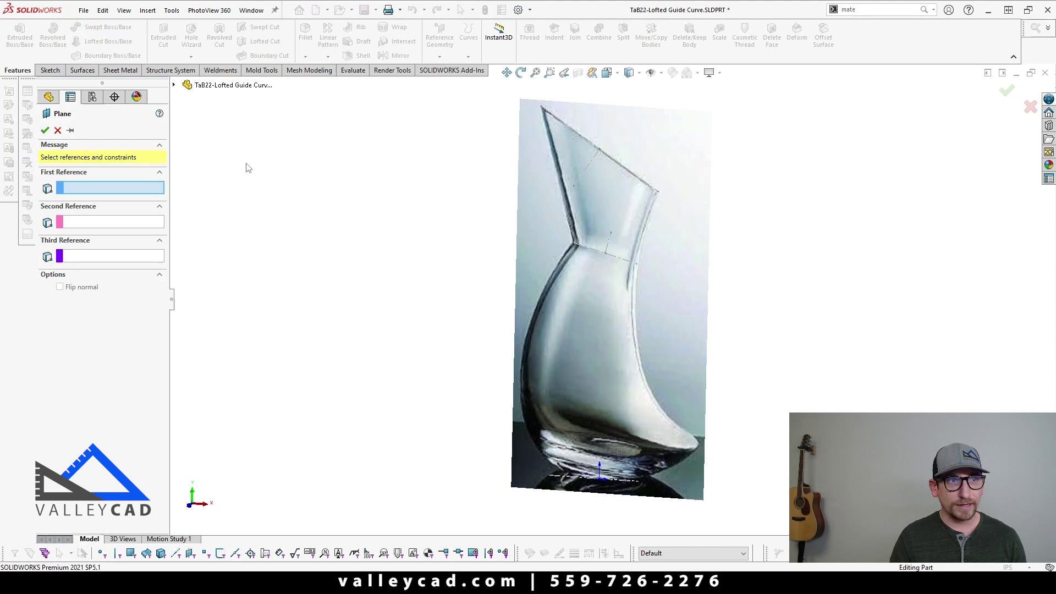
pyautogui.scroll(-1, 636, 156)
pyautogui.scroll(-2, 539, 200)
pyautogui.click(536, 208)
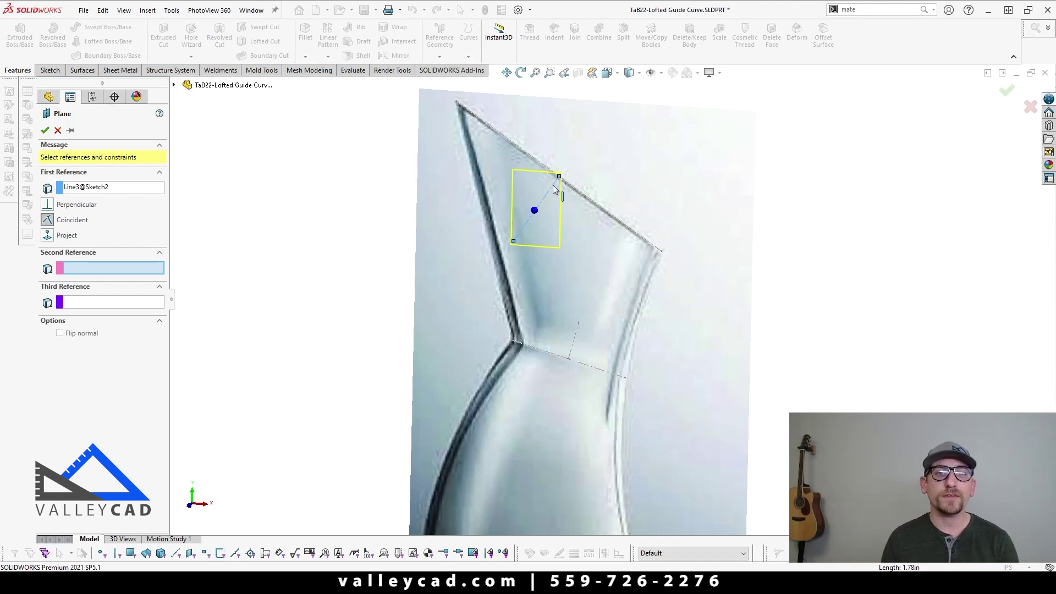
pyautogui.moveTo(547, 204); pyautogui.dragTo(543, 198, button='middle')
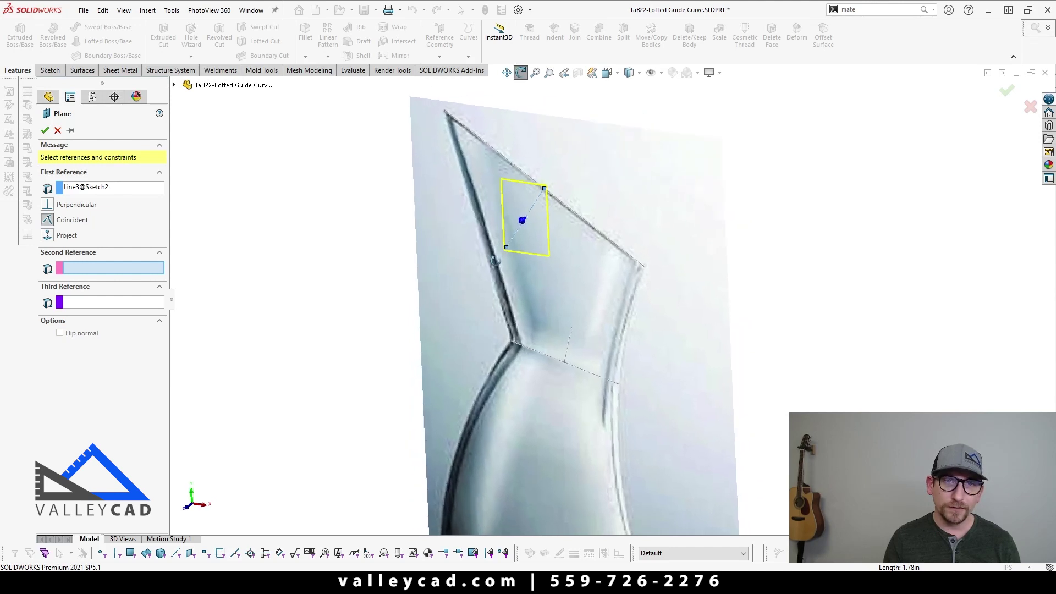
pyautogui.click(537, 195)
pyautogui.moveTo(529, 255); pyautogui.dragTo(553, 203, button='middle')
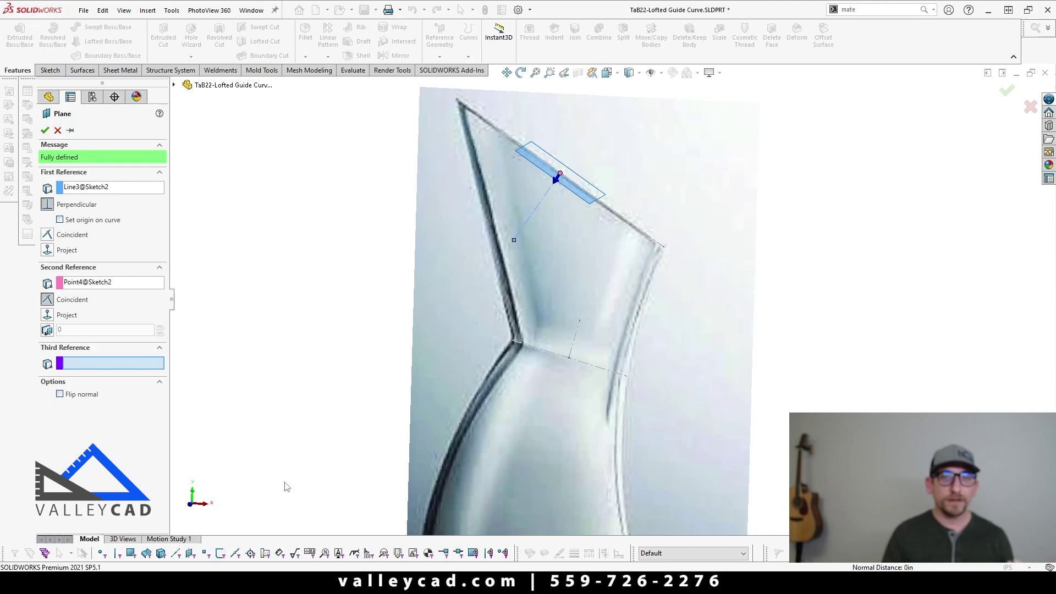
pyautogui.click(190, 509)
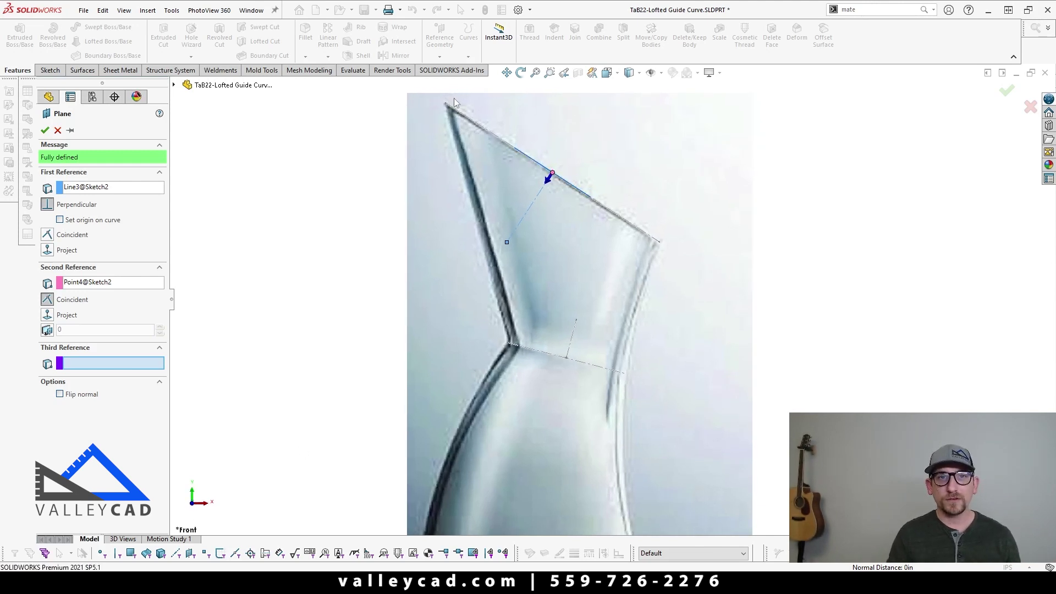
pyautogui.click(58, 131)
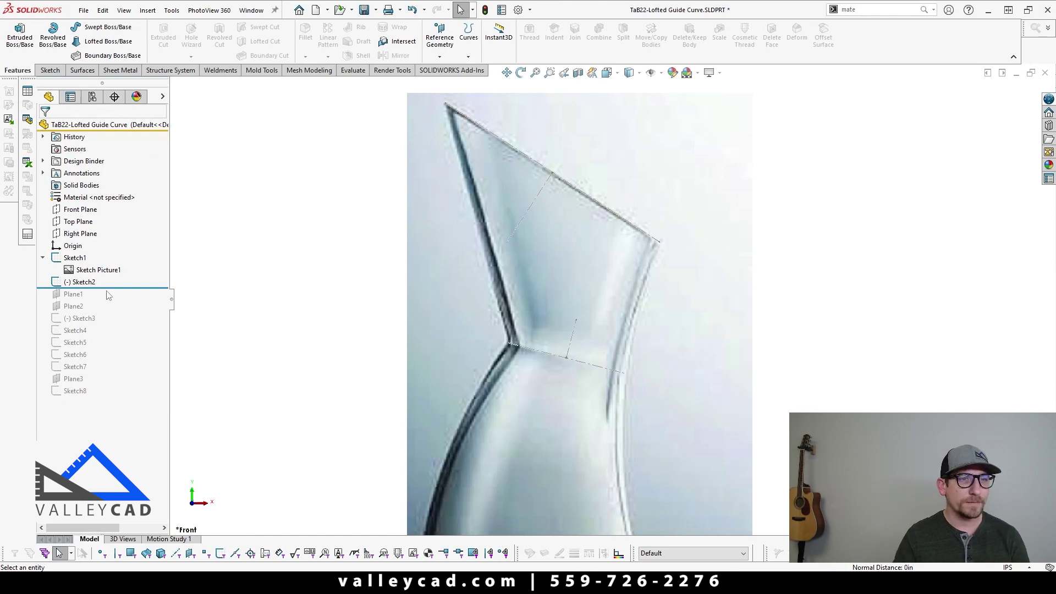
# - Roll the history forward through Plane1, Plane2 and Sketch3, then select Sketch3 in Front view
pyautogui.moveTo(107, 289); pyautogui.dragTo(109, 301)
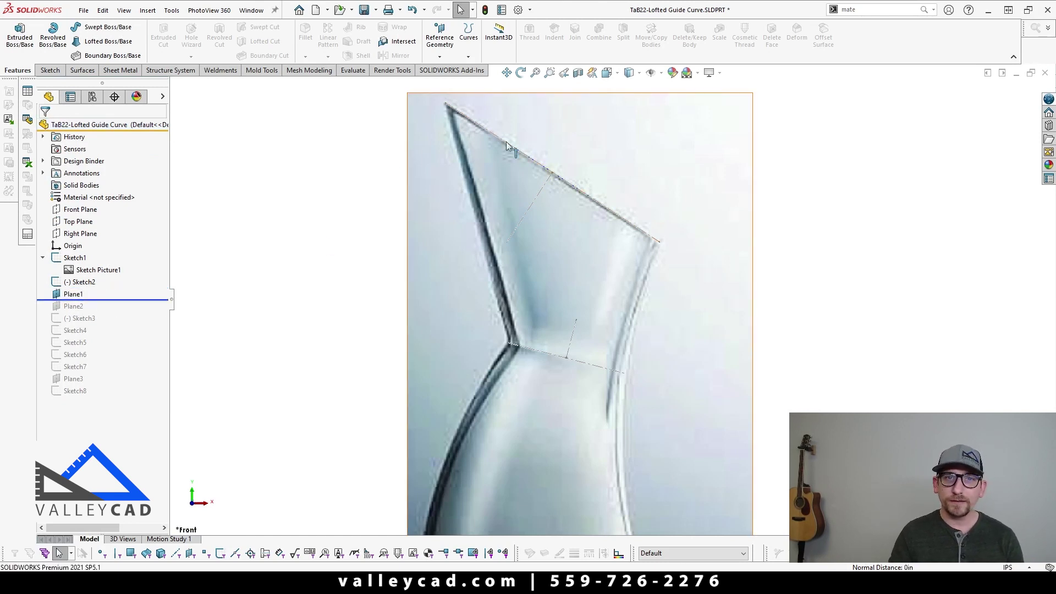
pyautogui.moveTo(94, 300); pyautogui.dragTo(94, 312)
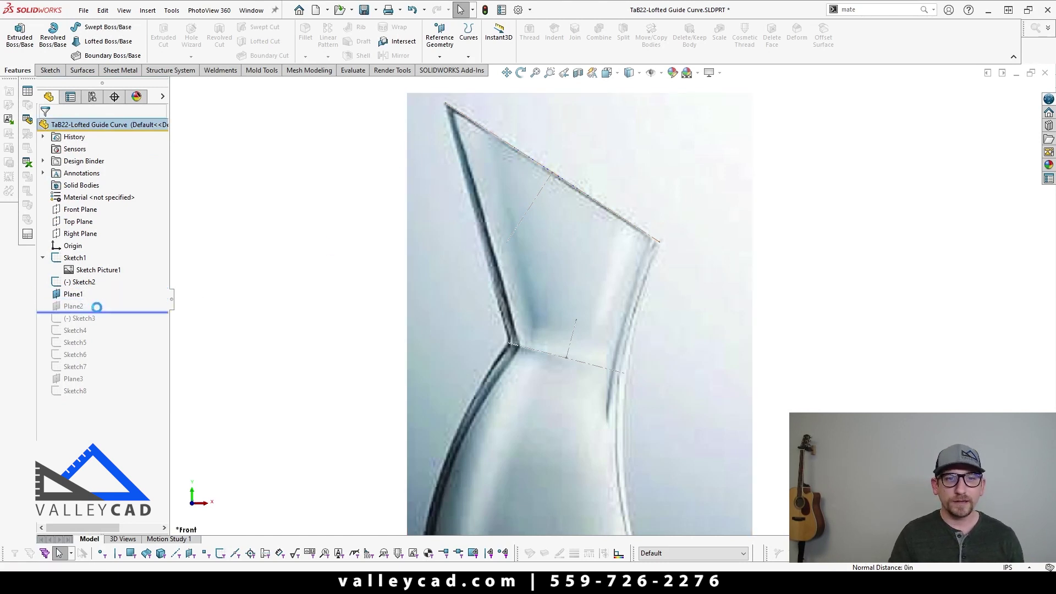
pyautogui.moveTo(571, 366); pyautogui.dragTo(448, 388, button='middle')
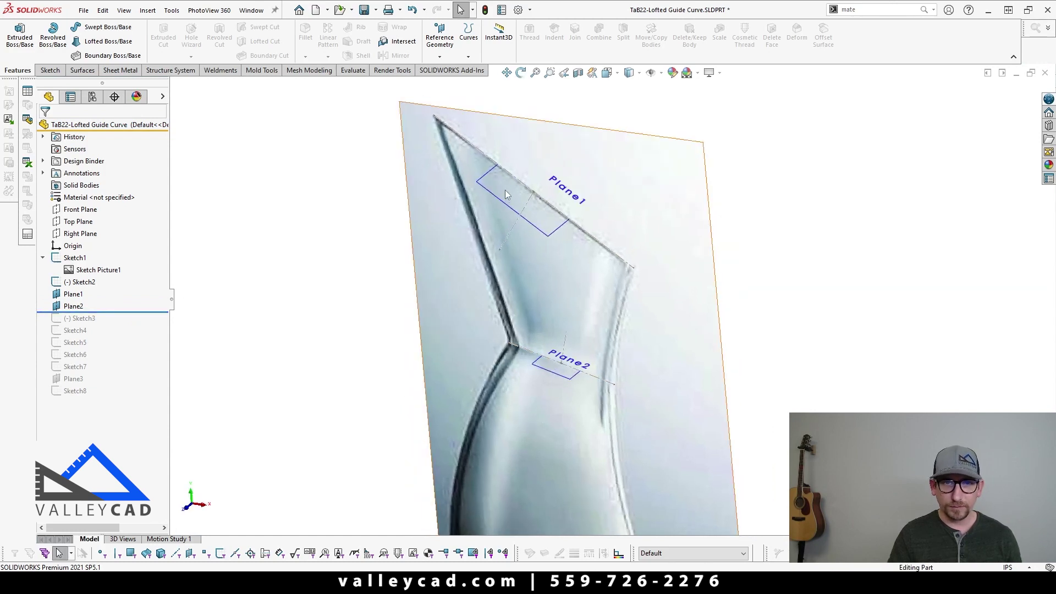
pyautogui.moveTo(126, 310); pyautogui.dragTo(124, 323)
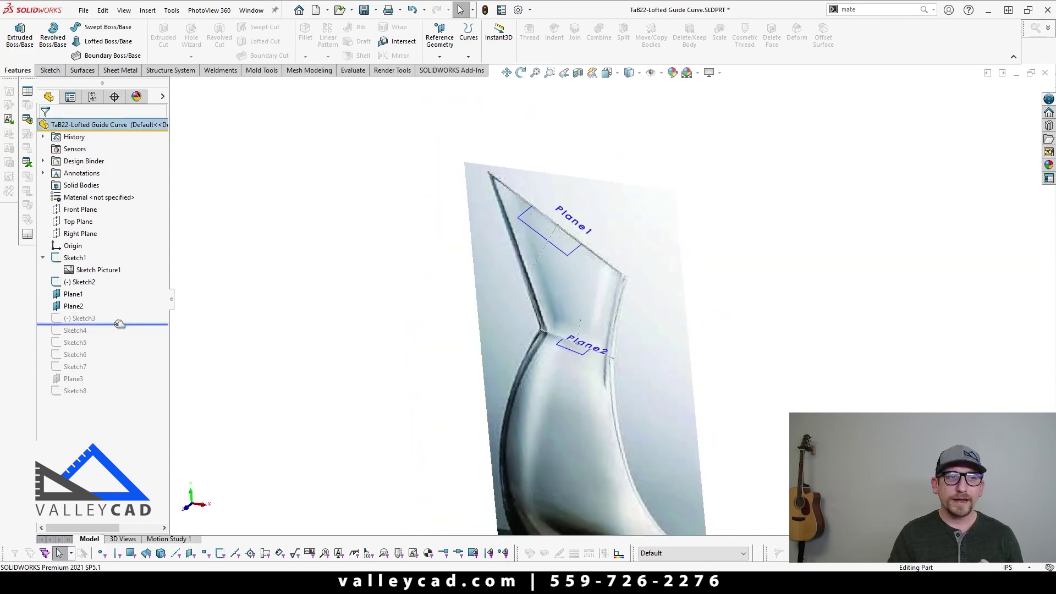
pyautogui.moveTo(341, 366); pyautogui.dragTo(380, 377, button='middle')
pyautogui.click(80, 318)
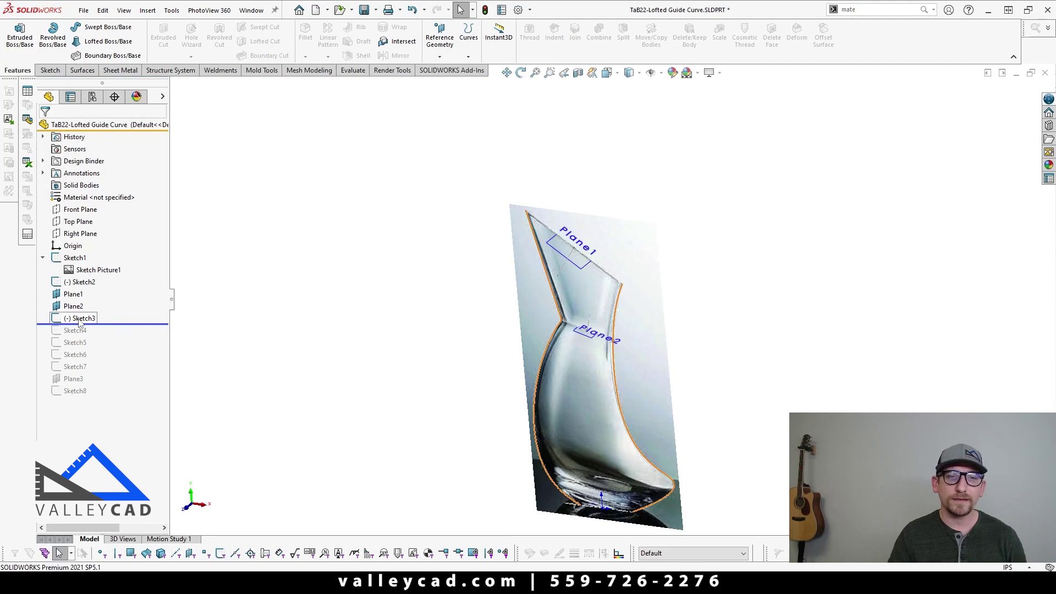
pyautogui.hotkey('ctrl', '1')
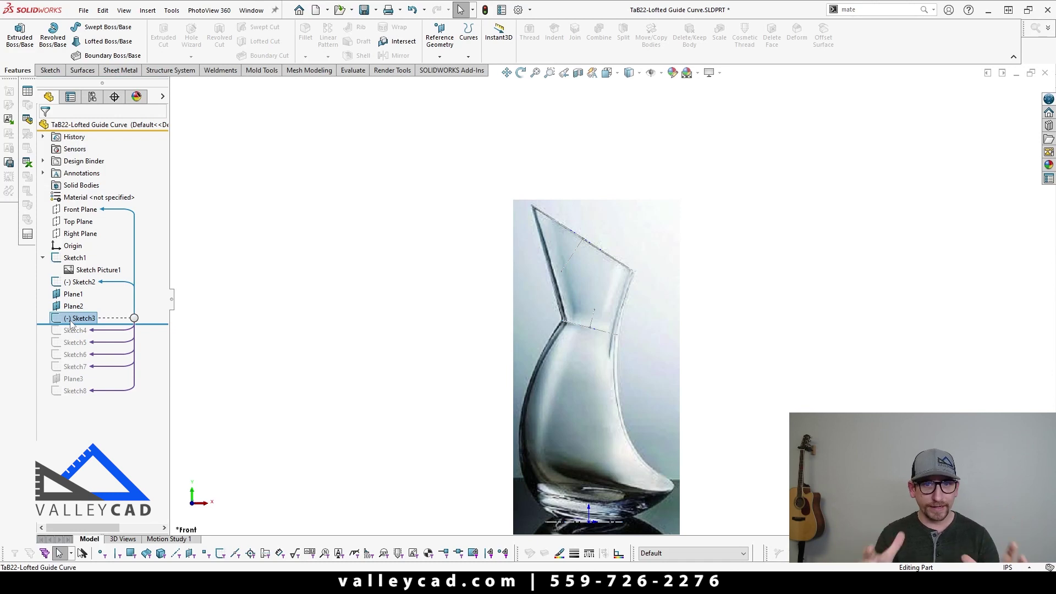
pyautogui.scroll(2, 617, 411)
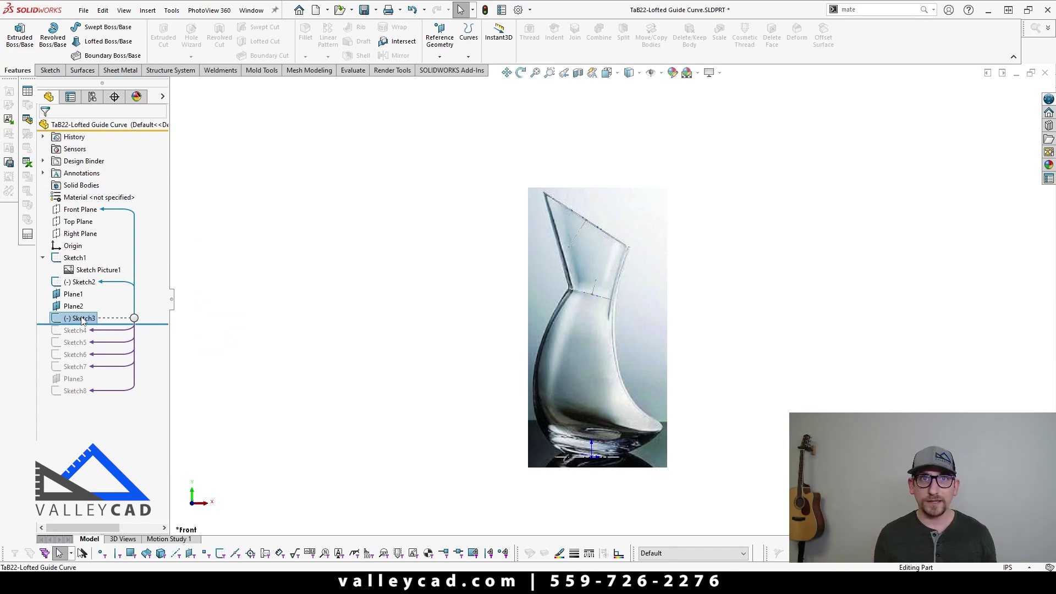
# - Edit Sketch3, reshaping its body spline to match the decanter picture, and exit the sketch
pyautogui.rightClick(83, 320)
pyautogui.click(72, 284)
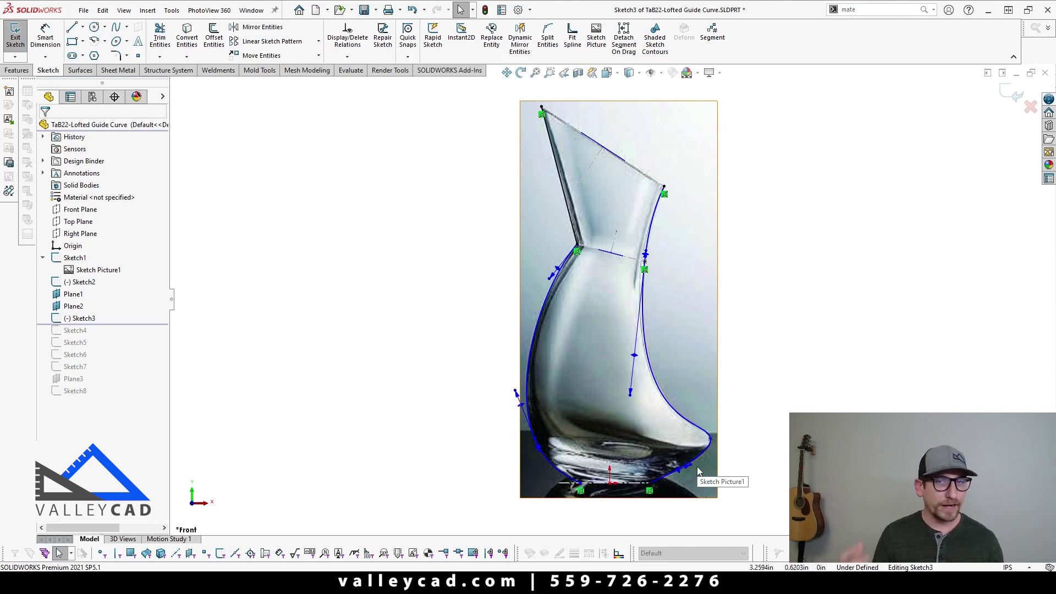
pyautogui.scroll(-2, 697, 470)
pyautogui.scroll(-2, 655, 418)
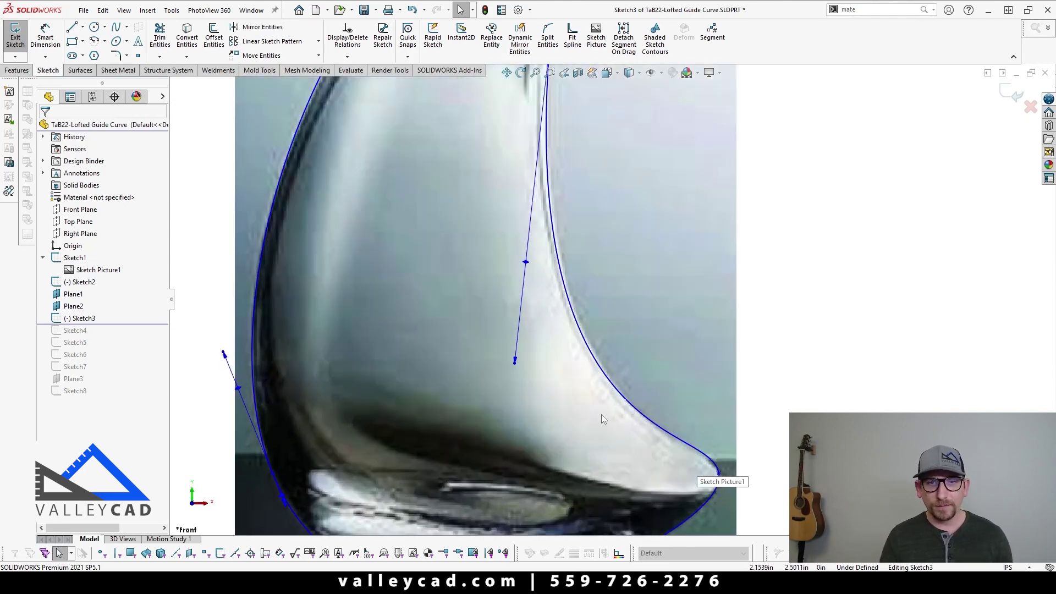
pyautogui.moveTo(515, 360)
pyautogui.mouseDown()
pyautogui.moveTo(518, 345)
pyautogui.moveTo(519, 359)
pyautogui.mouseUp()
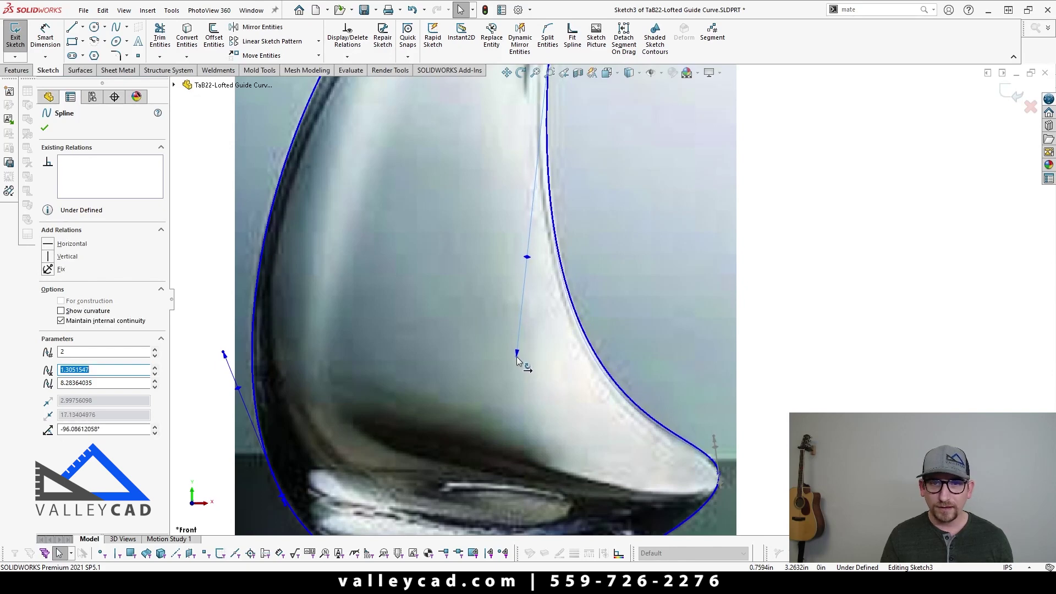
pyautogui.scroll(3, 653, 432)
pyautogui.press('Escape')
pyautogui.scroll(3, 611, 298)
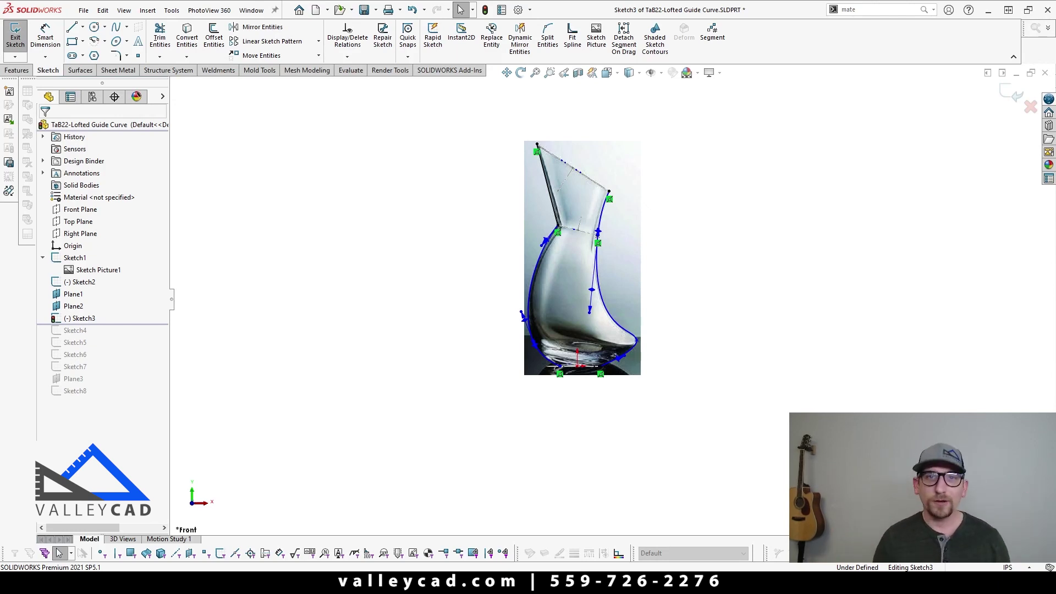
pyautogui.scroll(2, 609, 297)
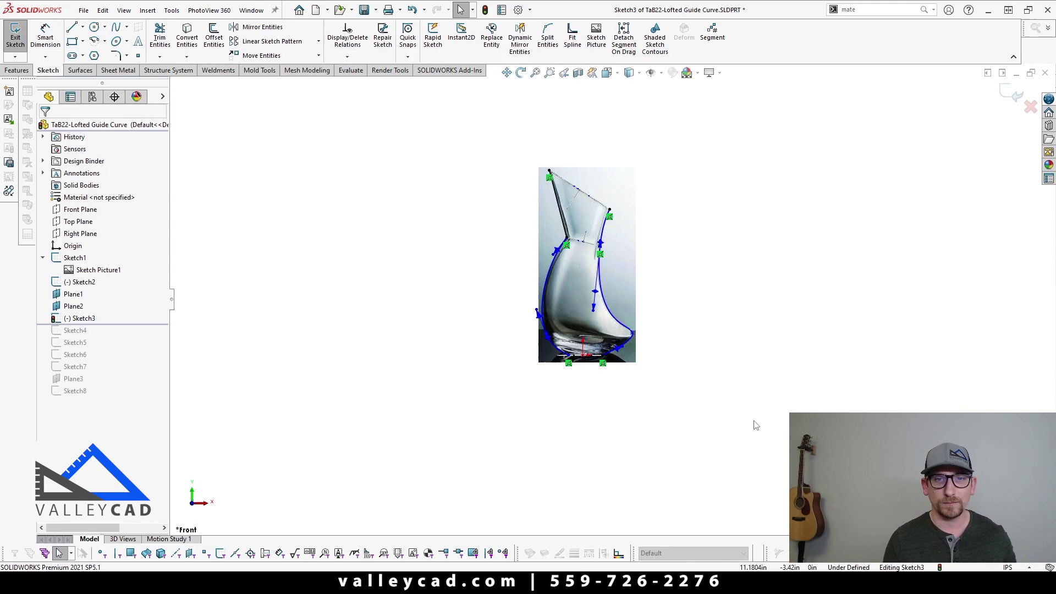
pyautogui.click(1012, 93)
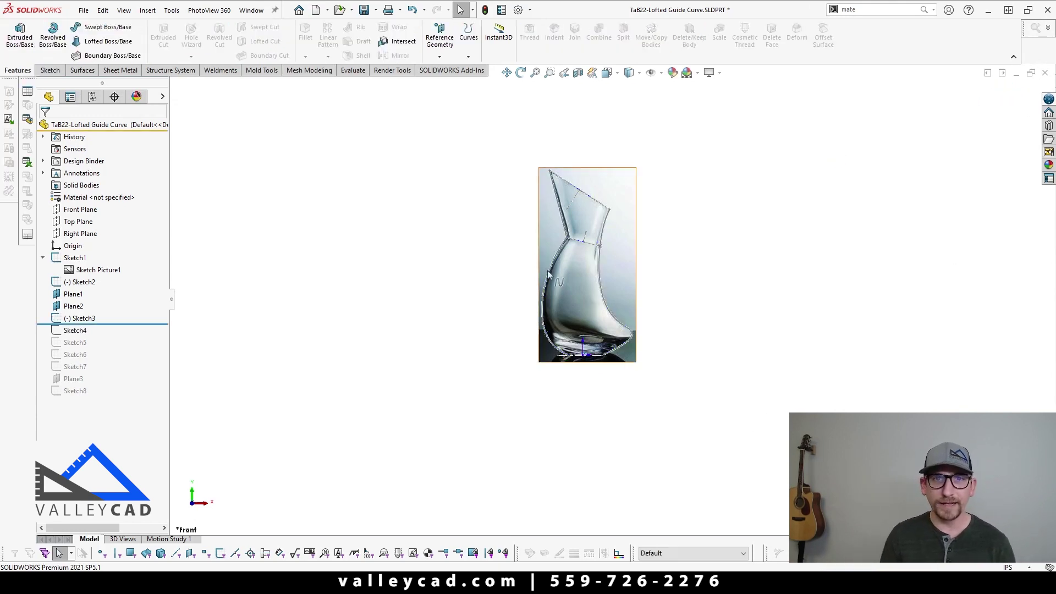
# - Inspect Sketch4's circle in 3D, then roll back above Sketch4 and select Plane1
pyautogui.moveTo(125, 325); pyautogui.dragTo(121, 336)
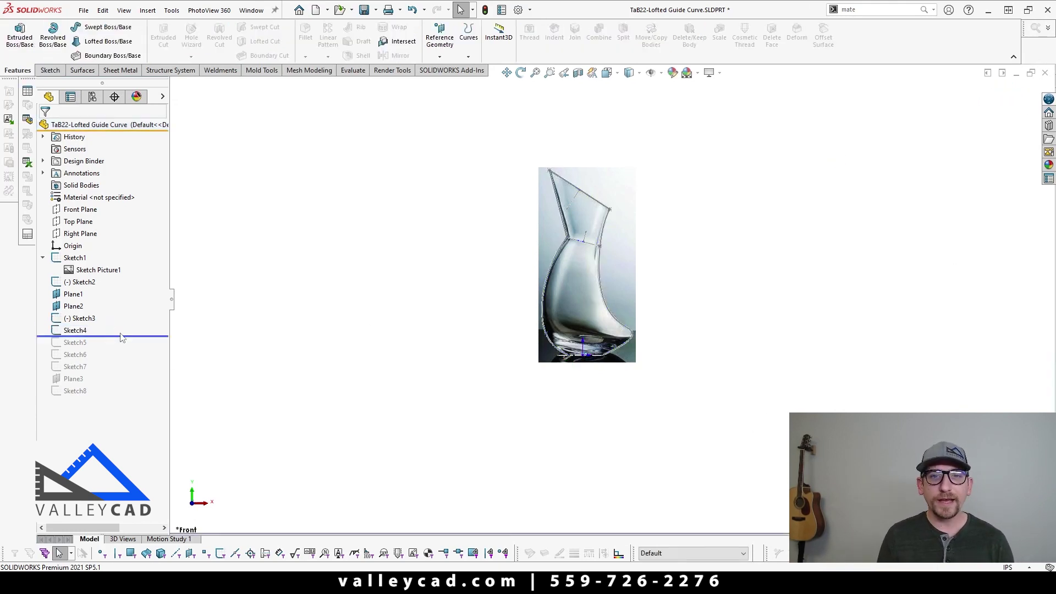
pyautogui.click(67, 334)
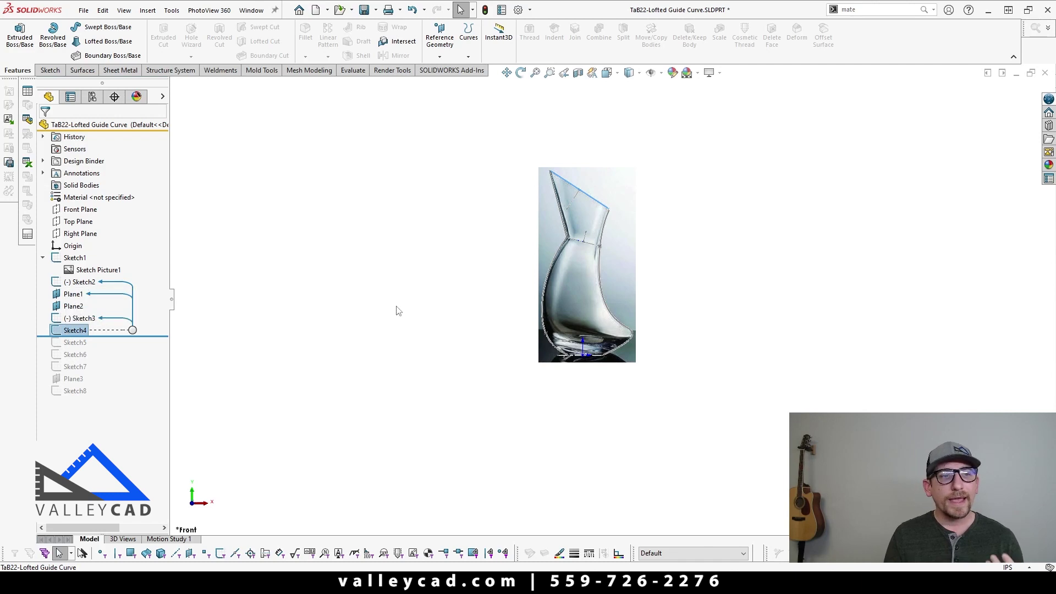
pyautogui.moveTo(393, 304); pyautogui.dragTo(354, 365, button='middle')
pyautogui.scroll(-3, 598, 277)
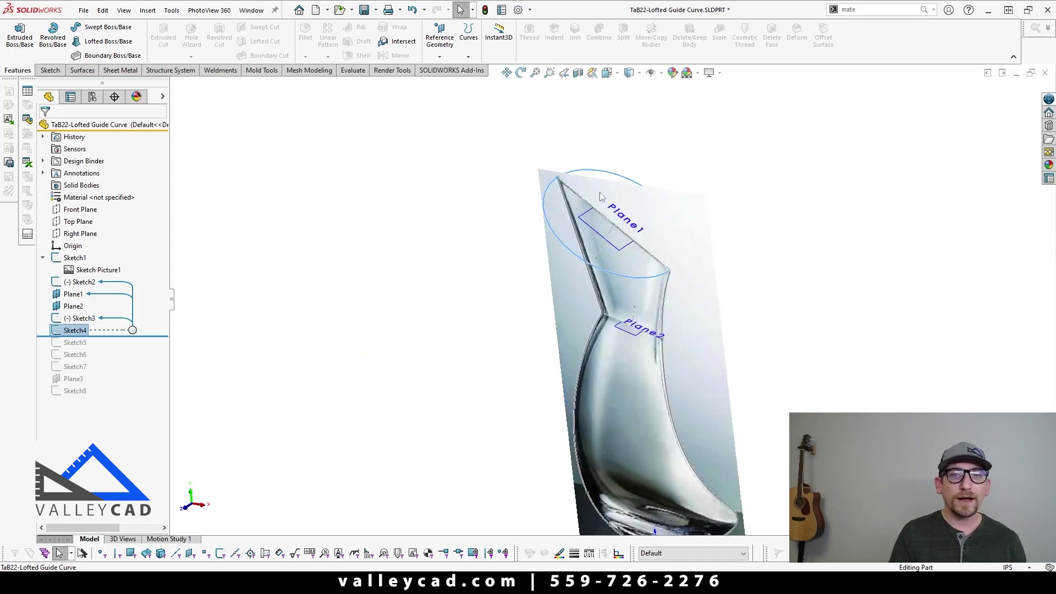
pyautogui.scroll(-3, 598, 277)
pyautogui.click(385, 313)
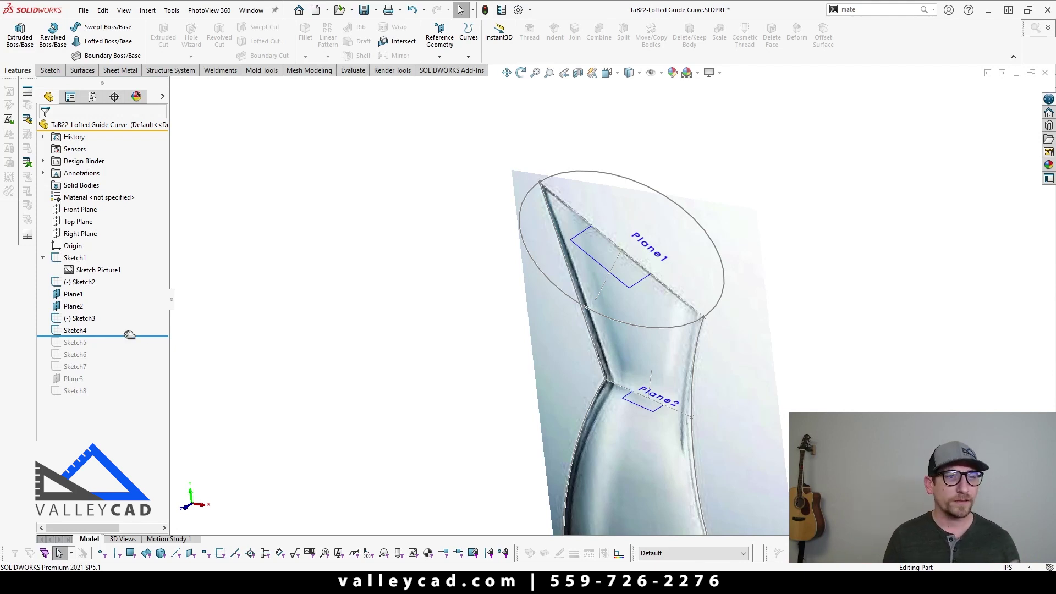
pyautogui.moveTo(130, 334); pyautogui.dragTo(108, 323)
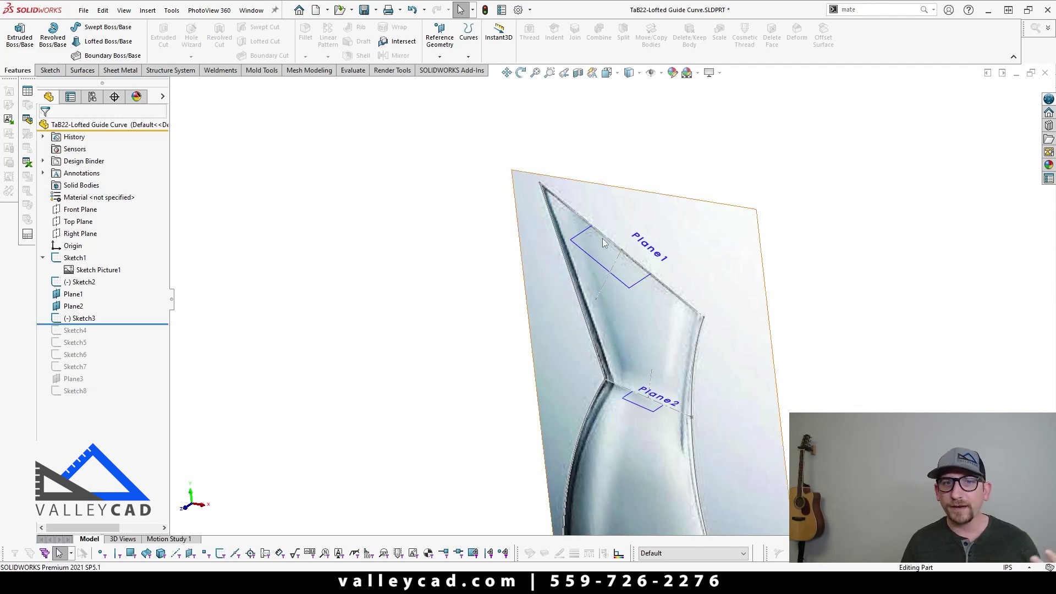
pyautogui.click(585, 250)
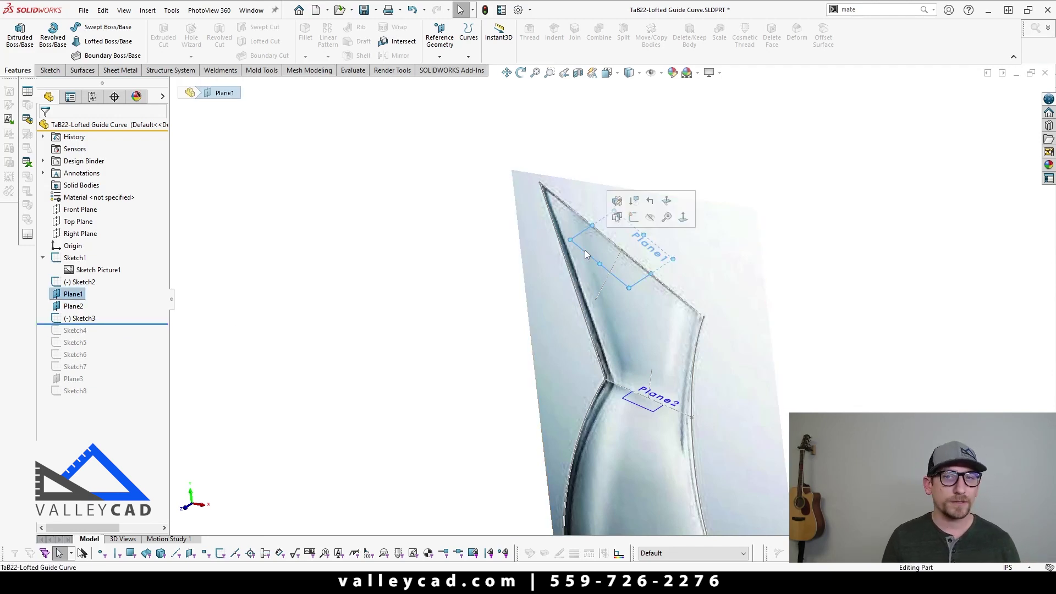
# - Draw an origin-centred circle at the neck edge in a new sketch on Plane1
pyautogui.click(632, 216)
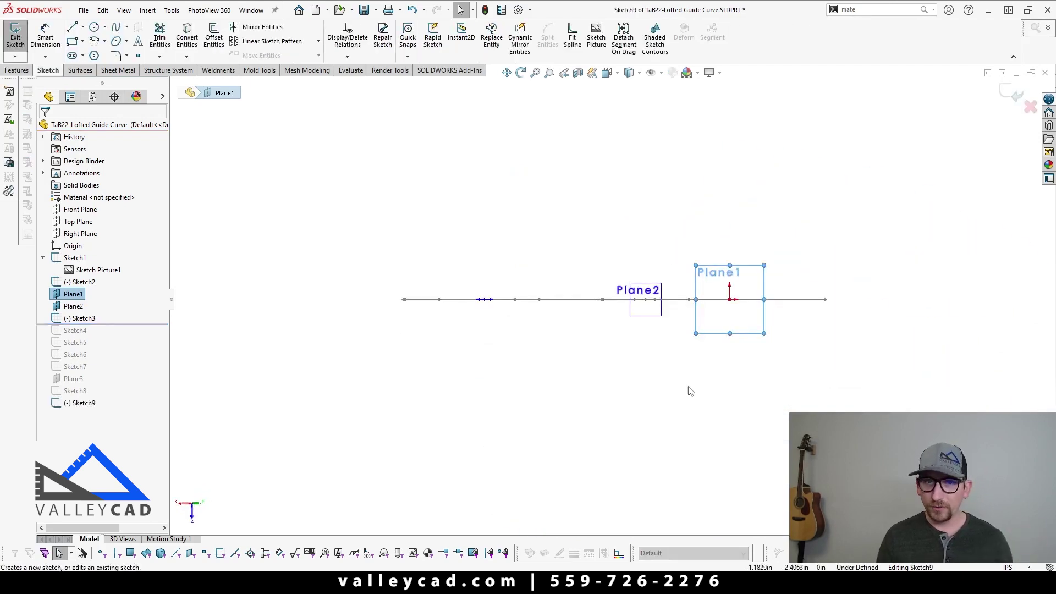
pyautogui.moveTo(690, 391)
pyautogui.mouseDown(button='middle')
pyautogui.moveTo(719, 417)
pyautogui.moveTo(542, 387)
pyautogui.mouseUp(button='middle')
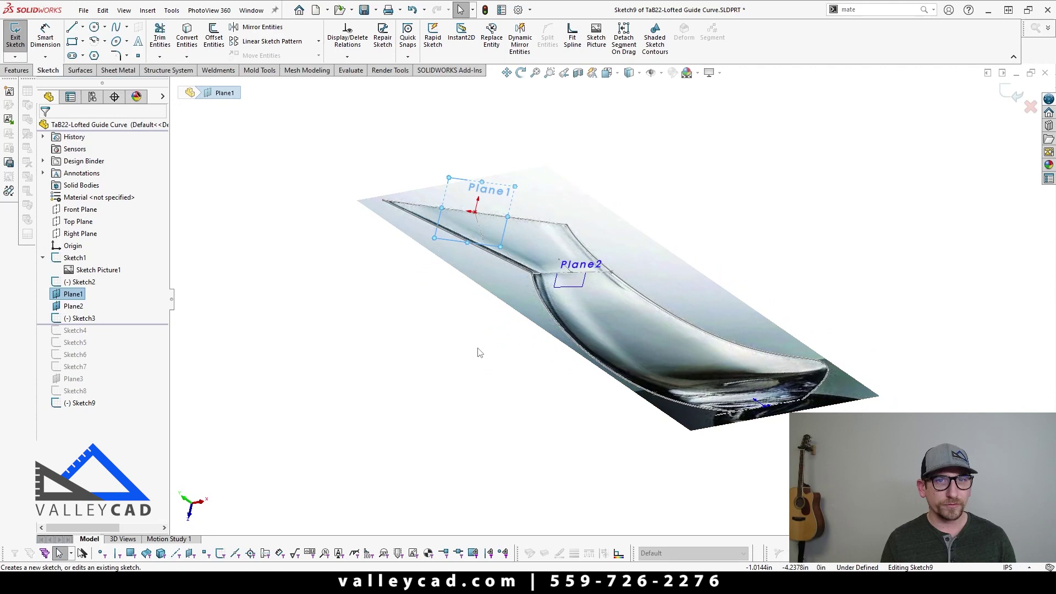
pyautogui.moveTo(333, 246); pyautogui.dragTo(140, 76, button='middle')
pyautogui.click(94, 27)
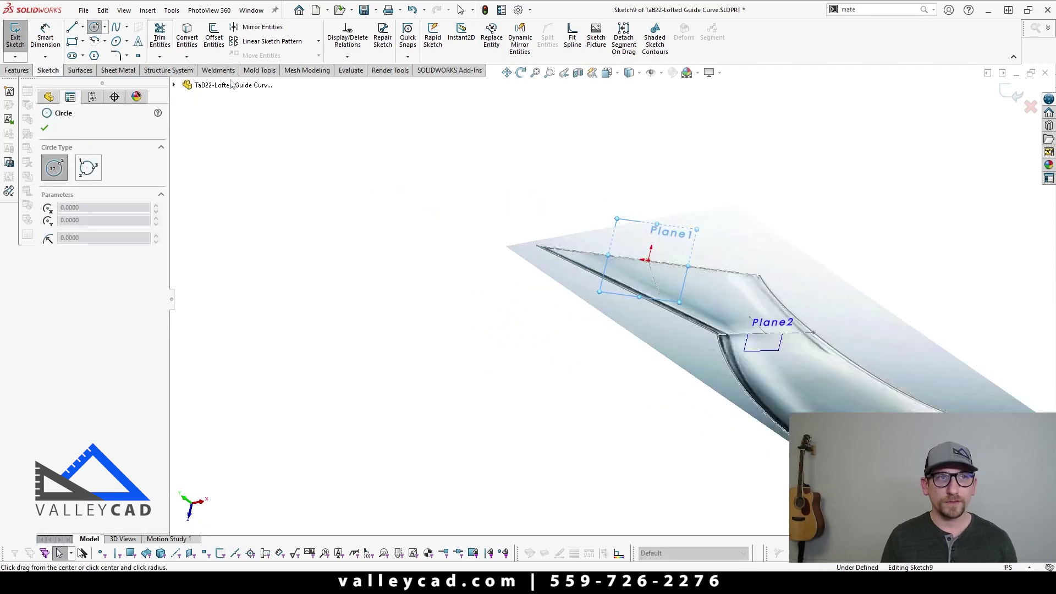
pyautogui.scroll(-2, 679, 275)
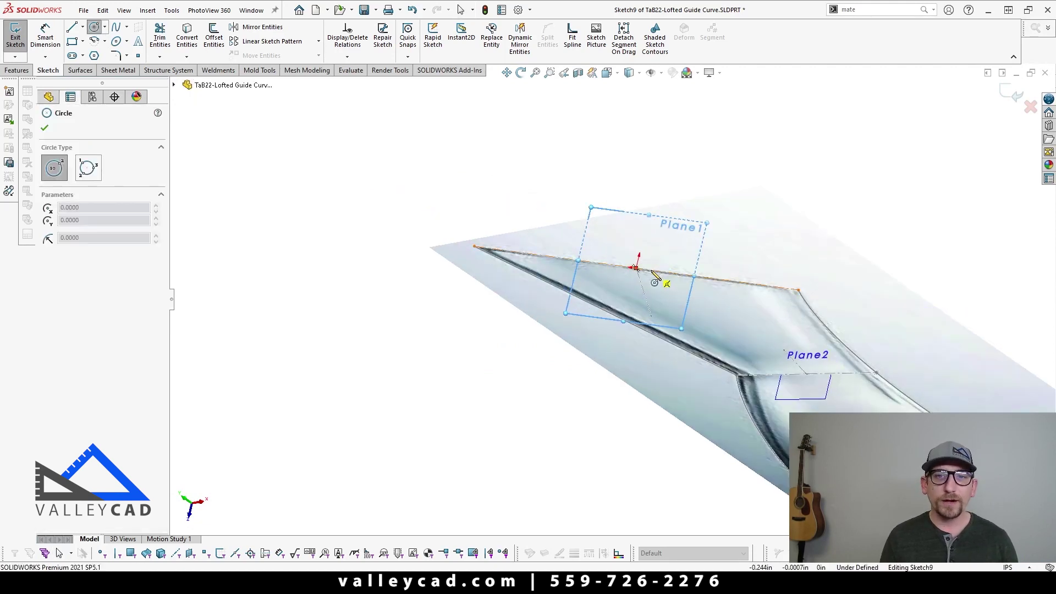
pyautogui.click(653, 269)
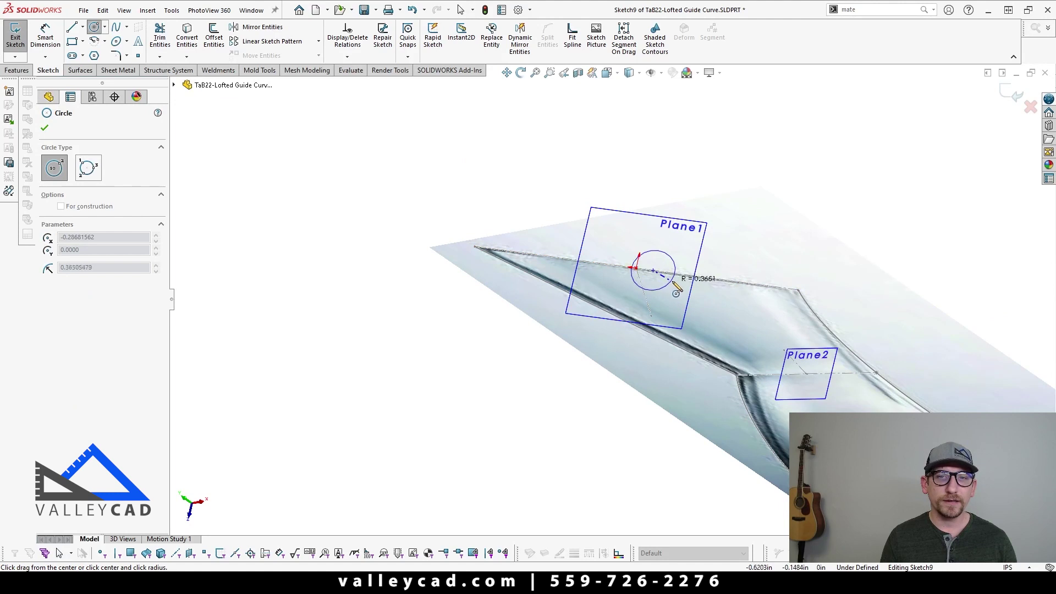
pyautogui.click(718, 306)
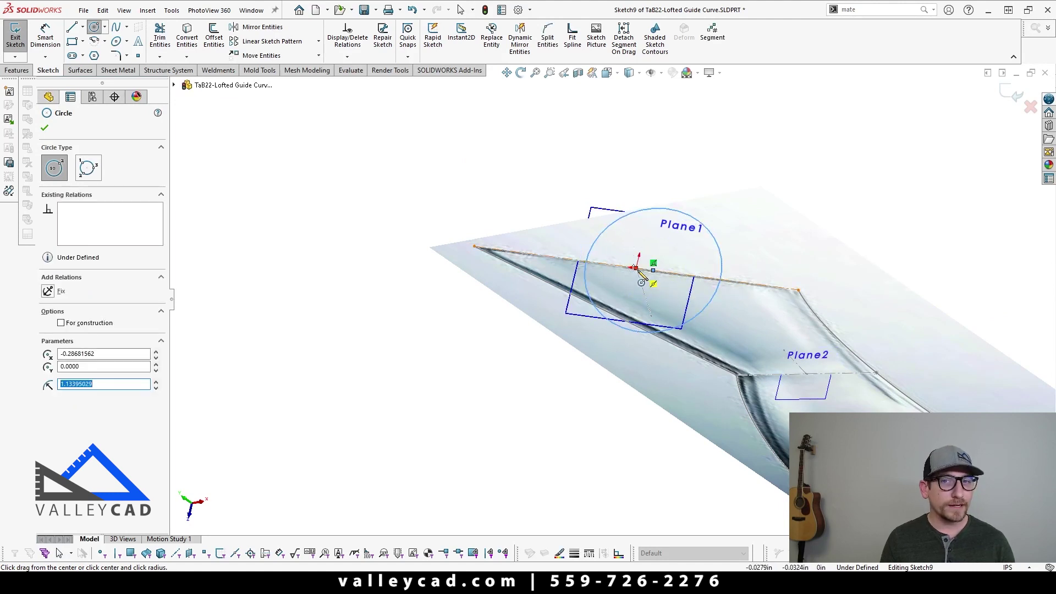
pyautogui.press('Escape')
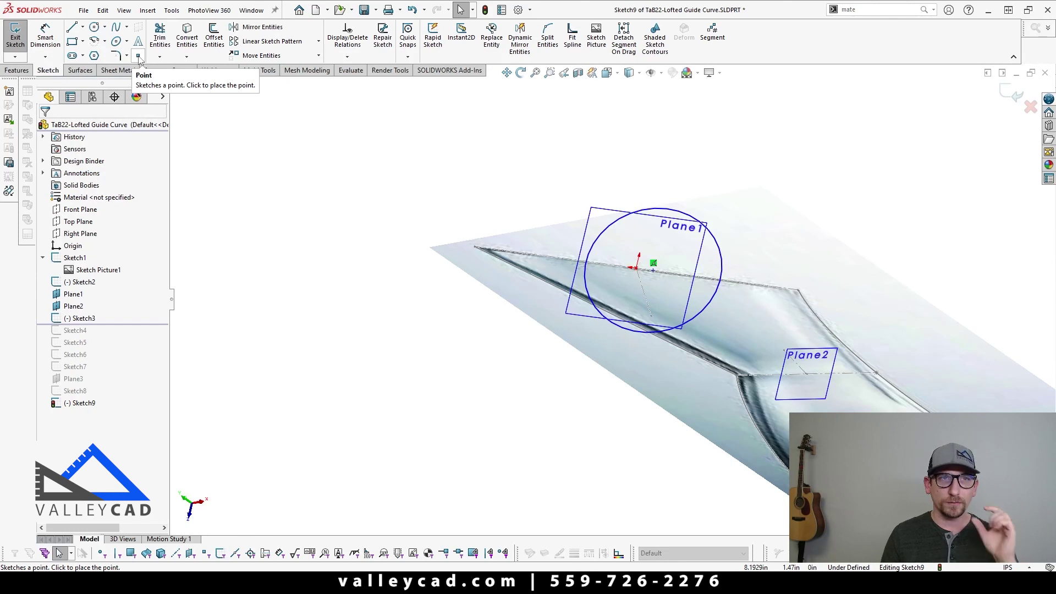
# - Place sketch points on the left and right sides of the neck circle
pyautogui.click(139, 56)
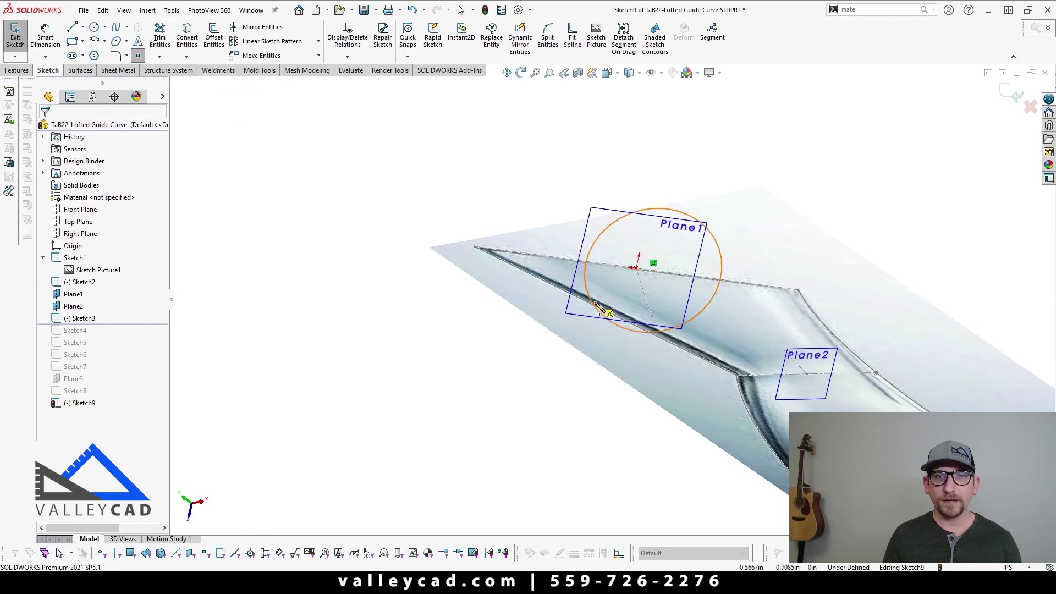
pyautogui.click(587, 275)
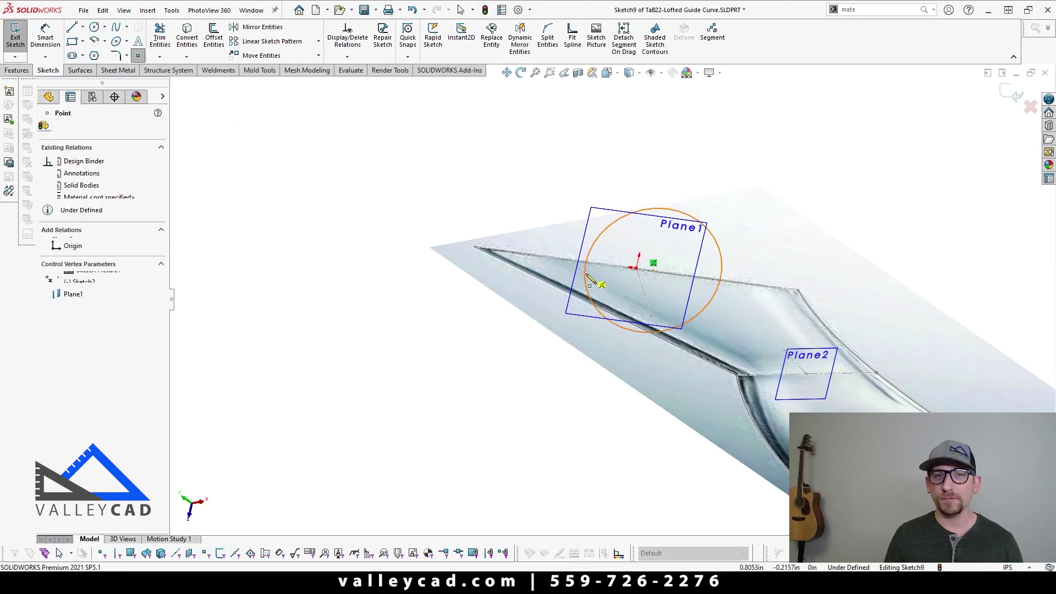
pyautogui.click(717, 291)
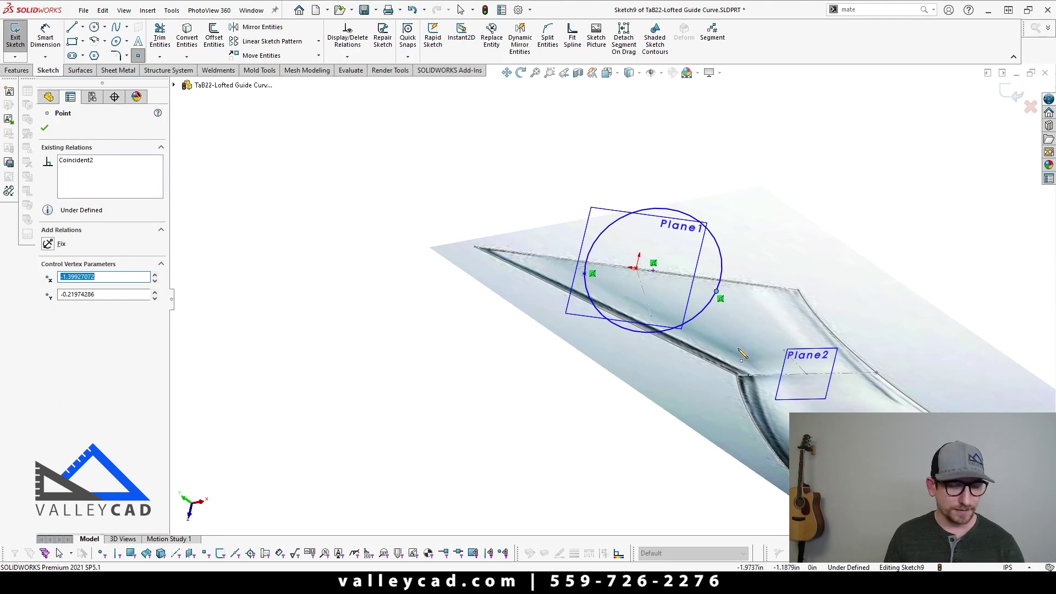
pyautogui.press('Escape')
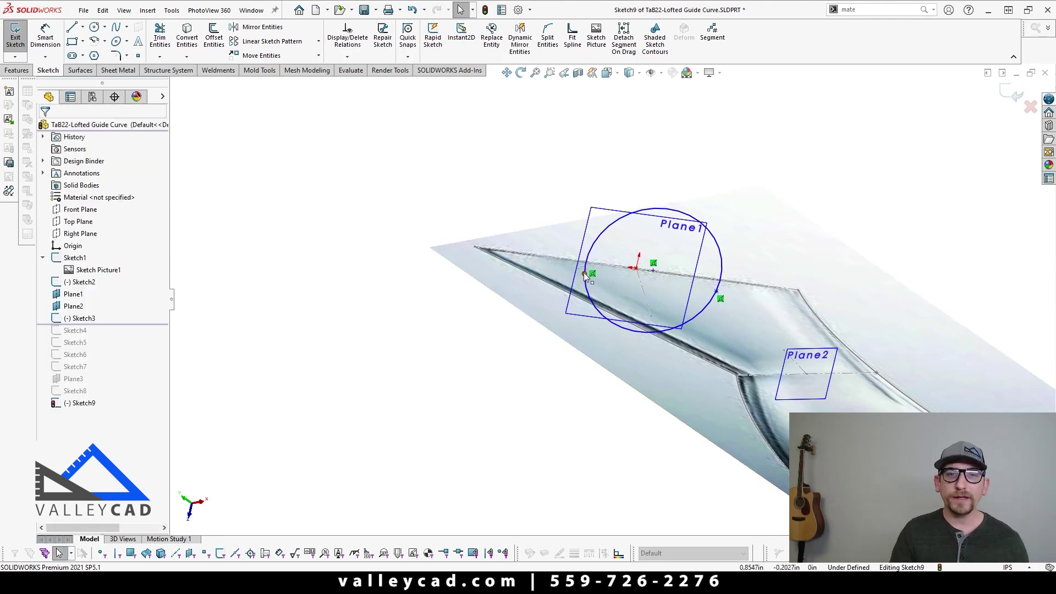
pyautogui.moveTo(584, 275); pyautogui.dragTo(604, 237)
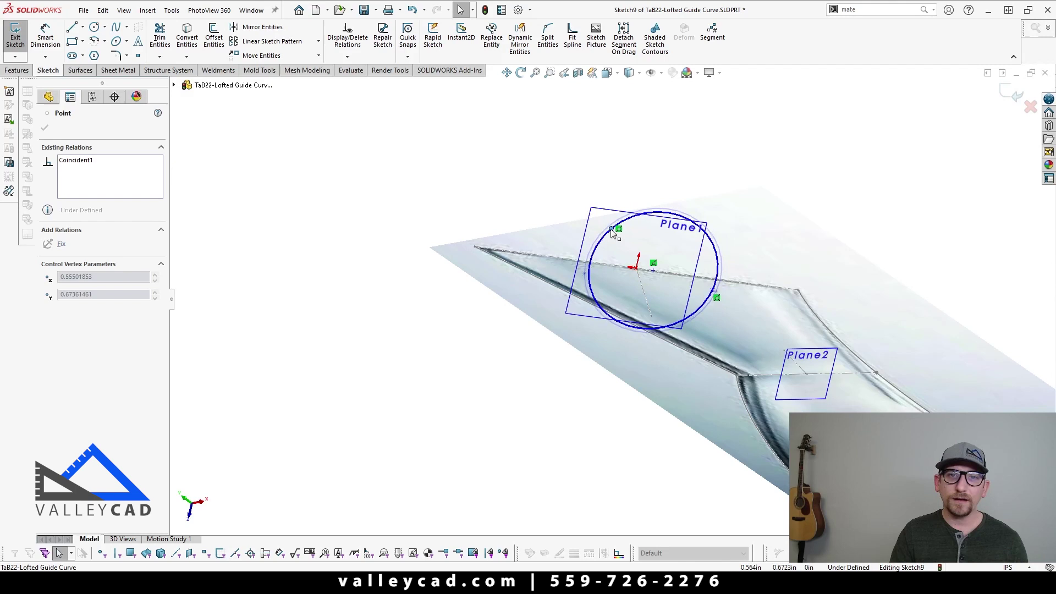
pyautogui.moveTo(616, 231); pyautogui.dragTo(596, 283)
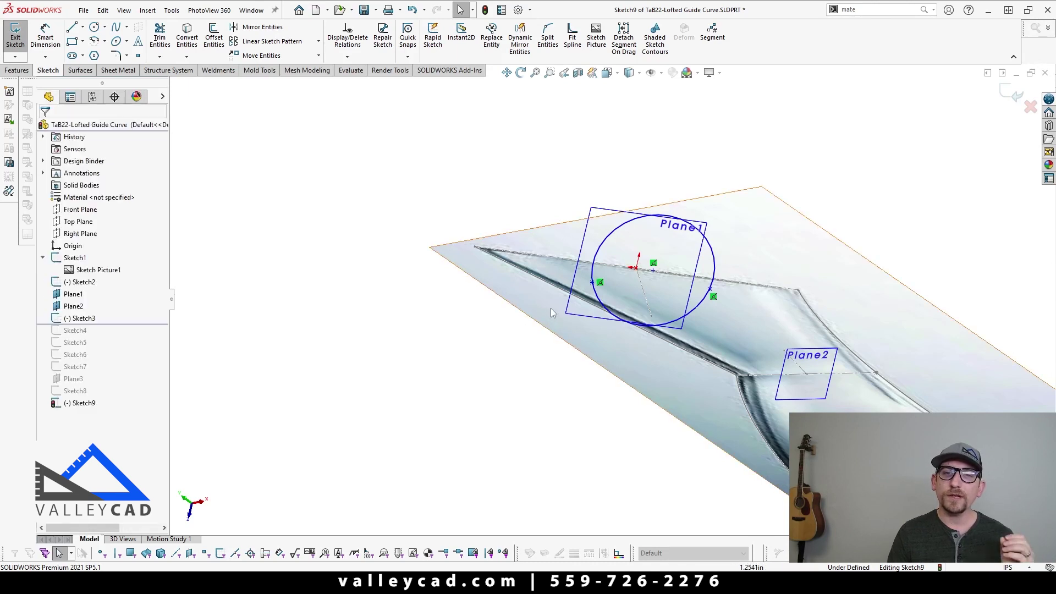
pyautogui.moveTo(543, 312)
pyautogui.mouseDown(button='middle')
pyautogui.moveTo(513, 300)
pyautogui.moveTo(577, 248)
pyautogui.mouseUp(button='middle')
pyautogui.click(656, 240)
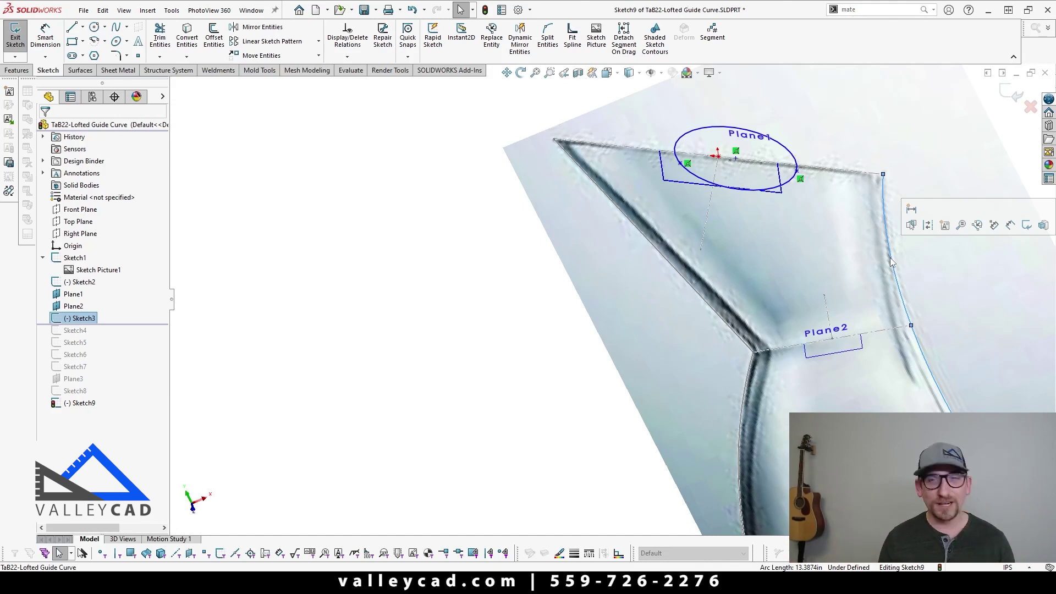
# - Add a Pierce relation between the circle's left point and the Sketch3 neck outline
pyautogui.click(681, 168)
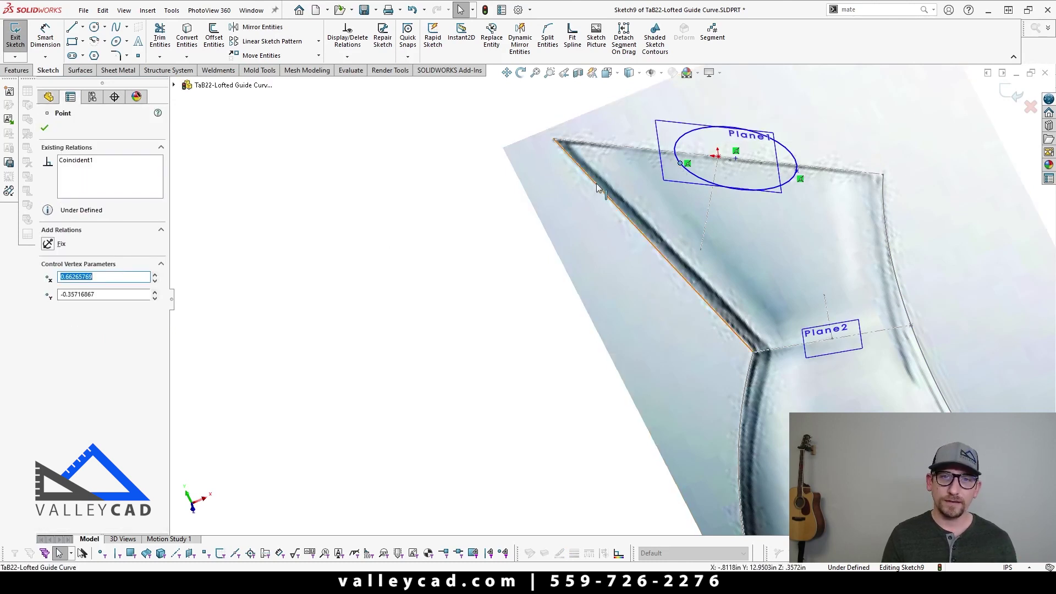
pyautogui.click(468, 242)
pyautogui.click(797, 171)
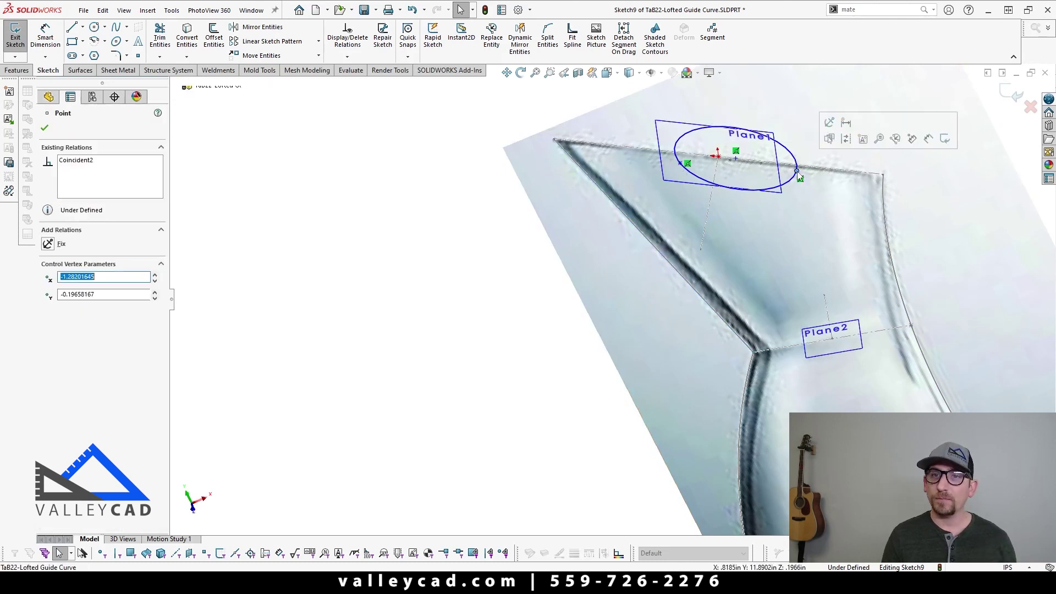
pyautogui.click(551, 258)
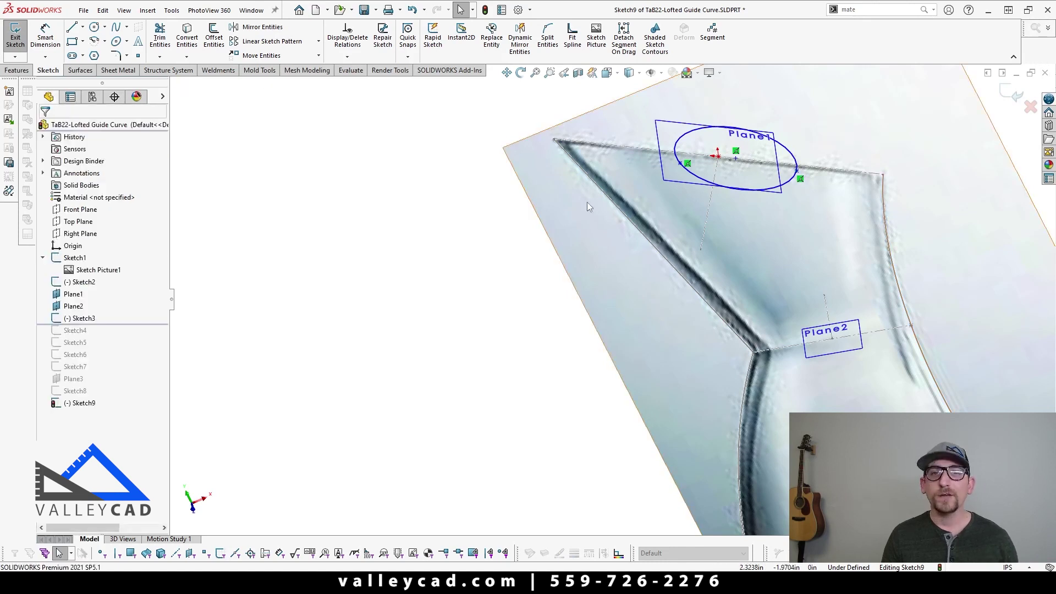
pyautogui.click(686, 163)
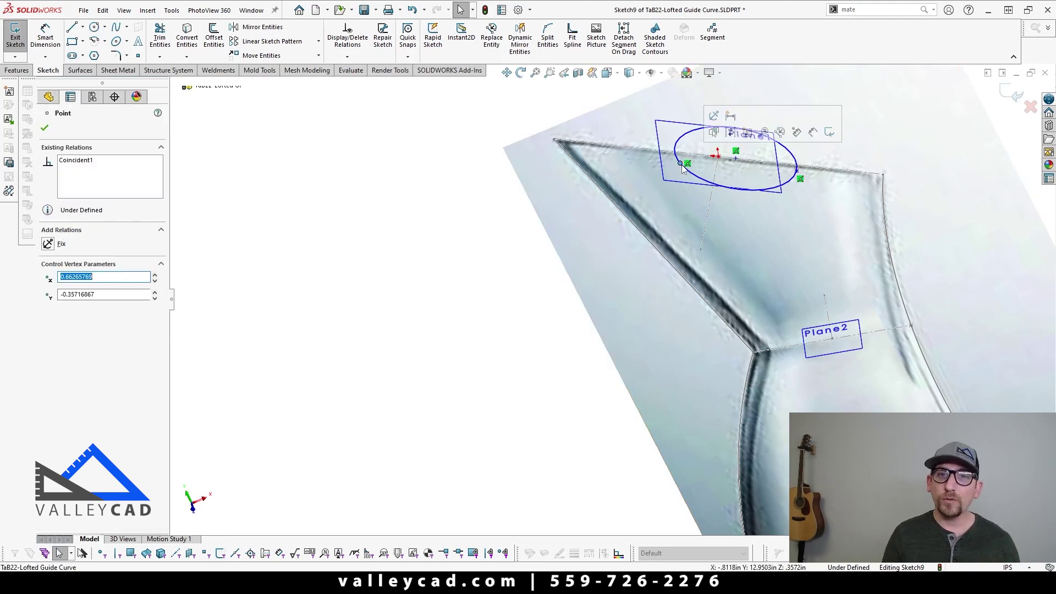
pyautogui.keyDown('ctrl'); pyautogui.click(602, 191); pyautogui.keyUp('ctrl')
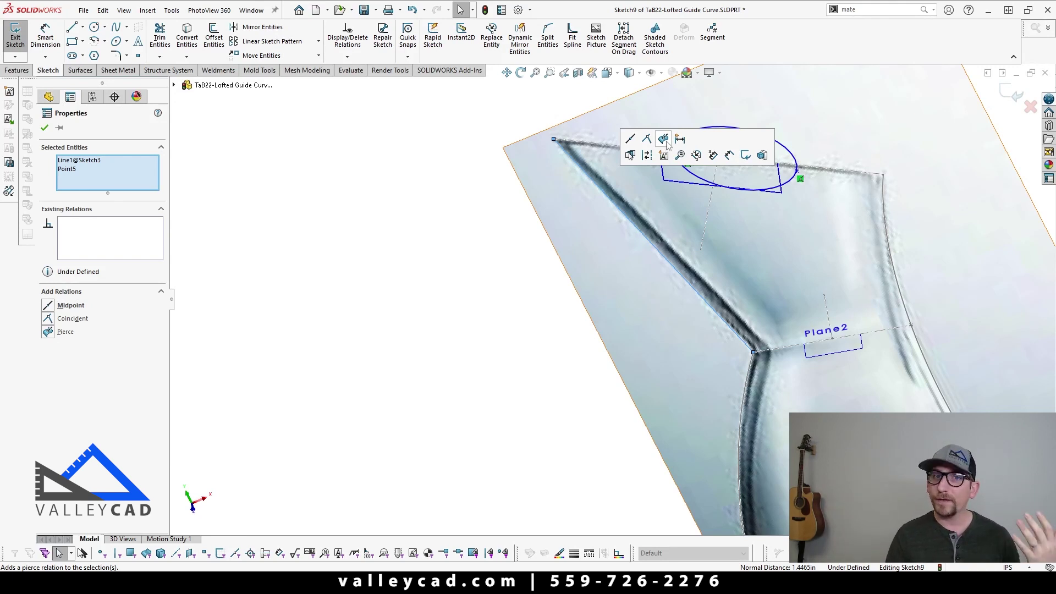
pyautogui.click(663, 139)
pyautogui.click(416, 262)
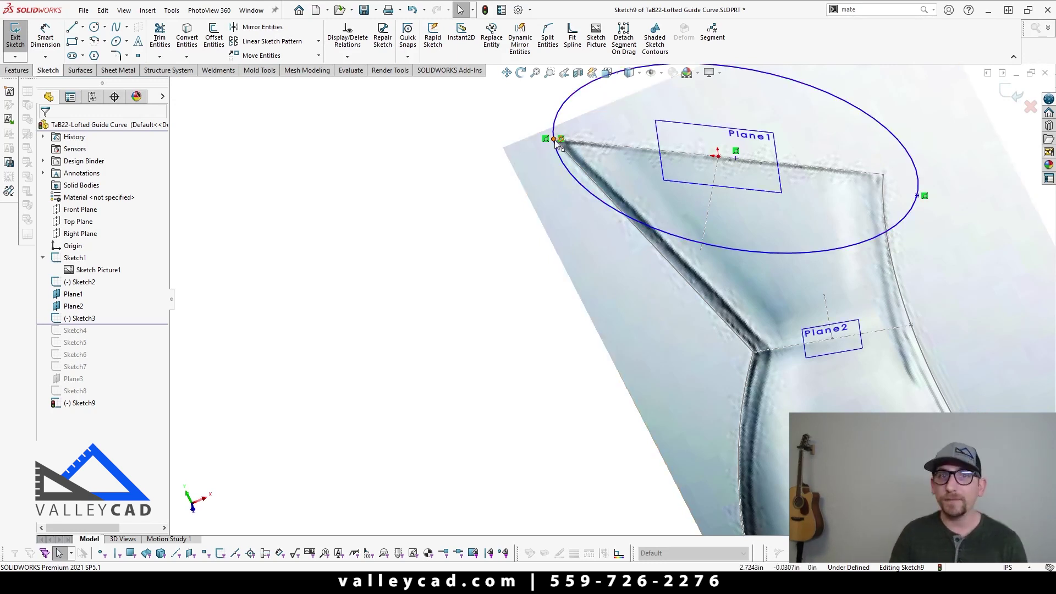
# - Pierce the right end point onto the right-hand guide curve, fully defining the sketch
pyautogui.click(921, 201)
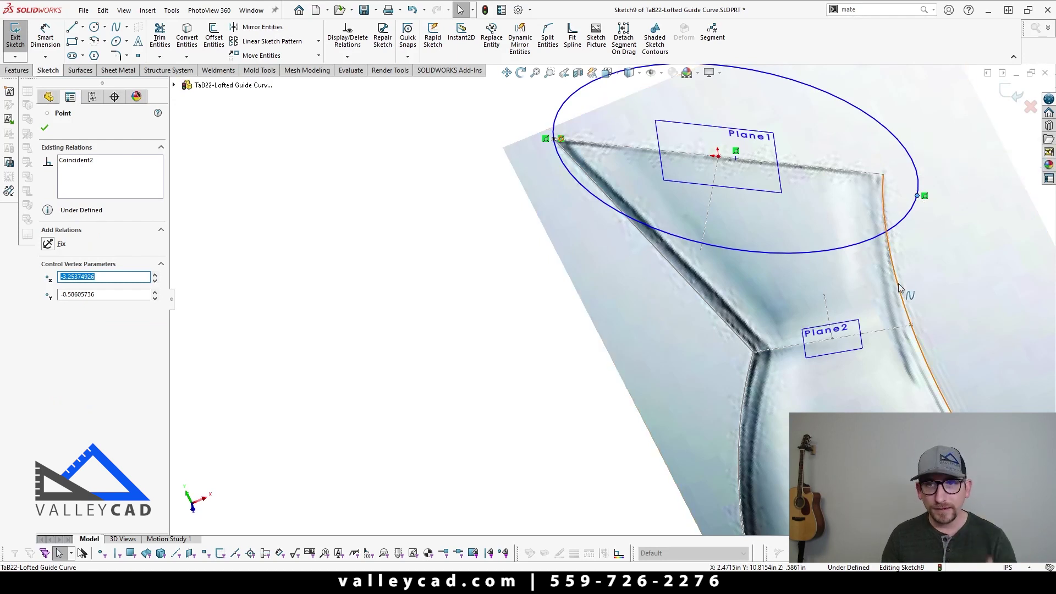
pyautogui.keyDown('ctrl'); pyautogui.click(883, 177); pyautogui.keyUp('ctrl')
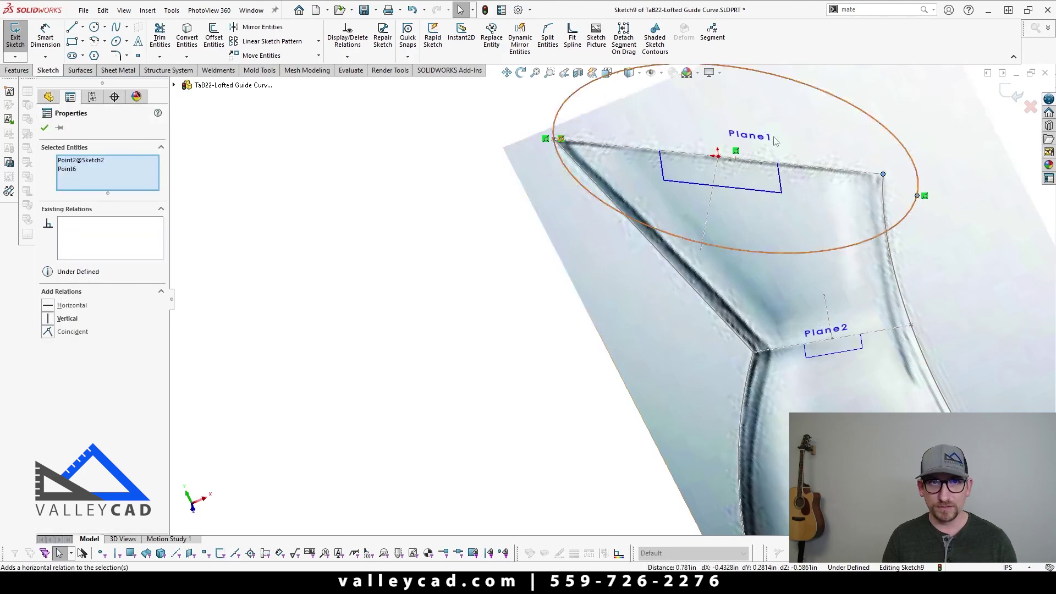
pyautogui.click(484, 235)
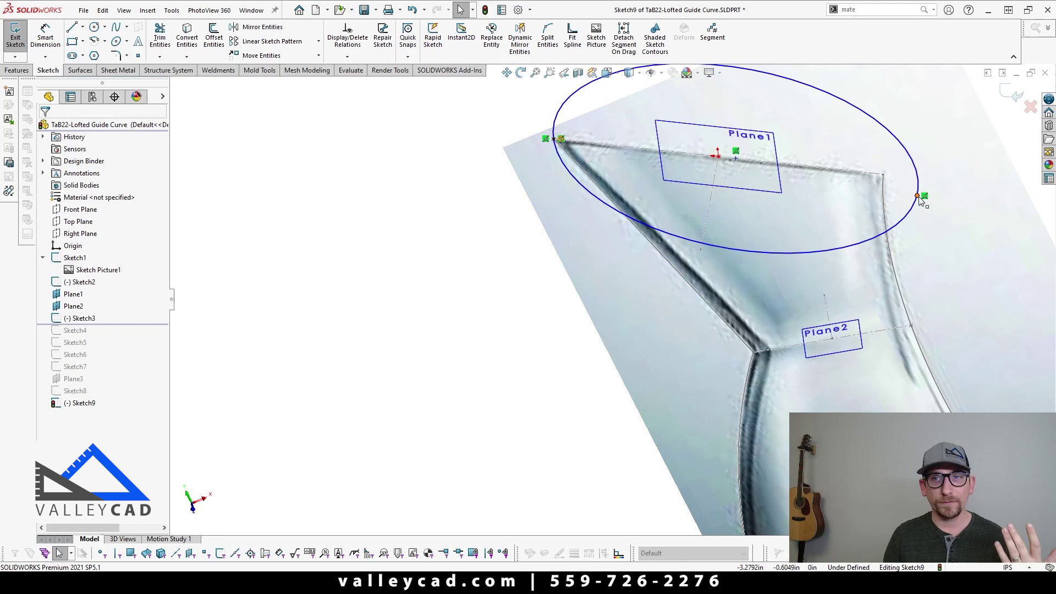
pyautogui.click(916, 195)
pyautogui.keyDown('ctrl'); pyautogui.click(895, 266); pyautogui.keyUp('ctrl')
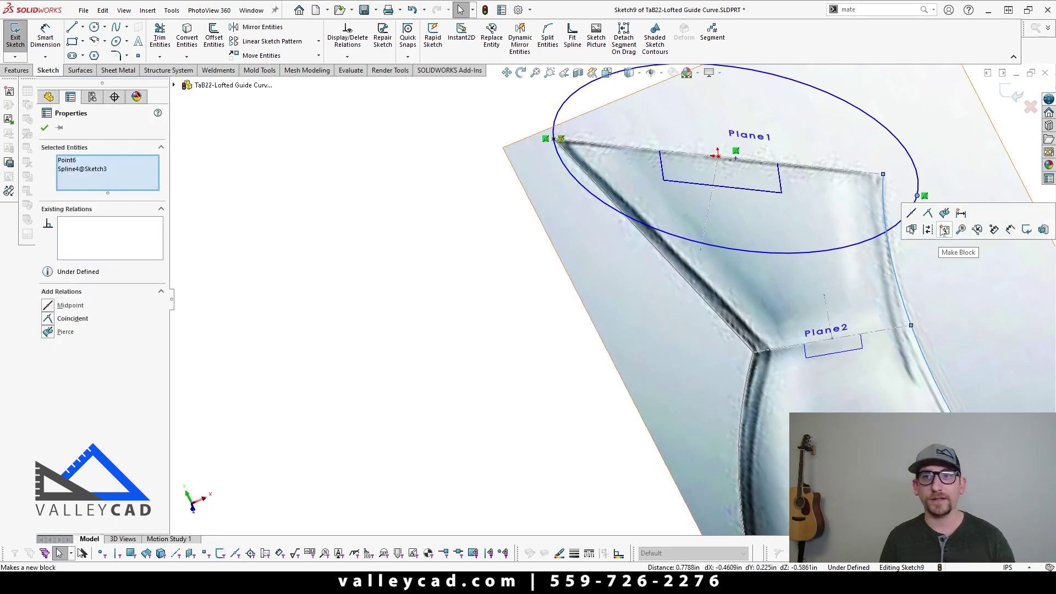
pyautogui.click(946, 216)
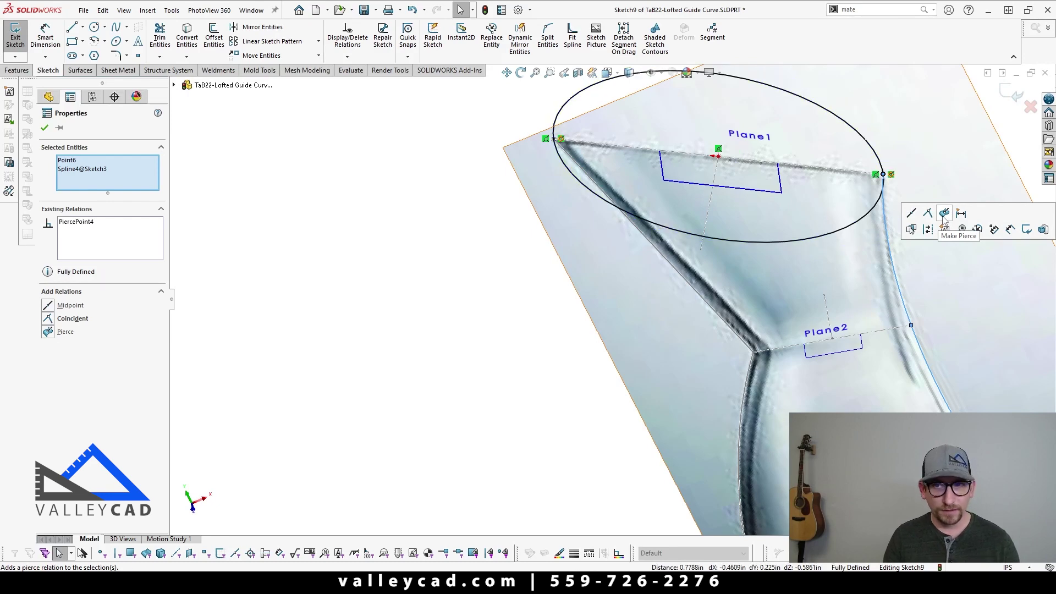
pyautogui.click(513, 296)
# - Switch to Isometric view and exit Sketch9 with Discard Changes
pyautogui.moveTo(513, 297)
pyautogui.mouseDown(button='middle')
pyautogui.moveTo(536, 292)
pyautogui.moveTo(508, 367)
pyautogui.mouseUp(button='middle')
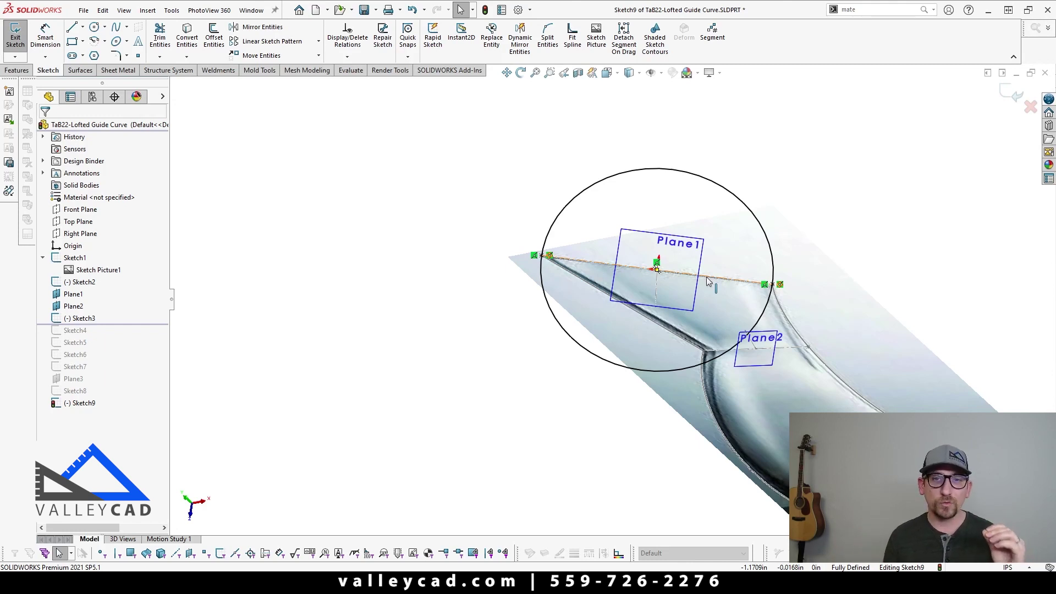
pyautogui.scroll(-2, 657, 269)
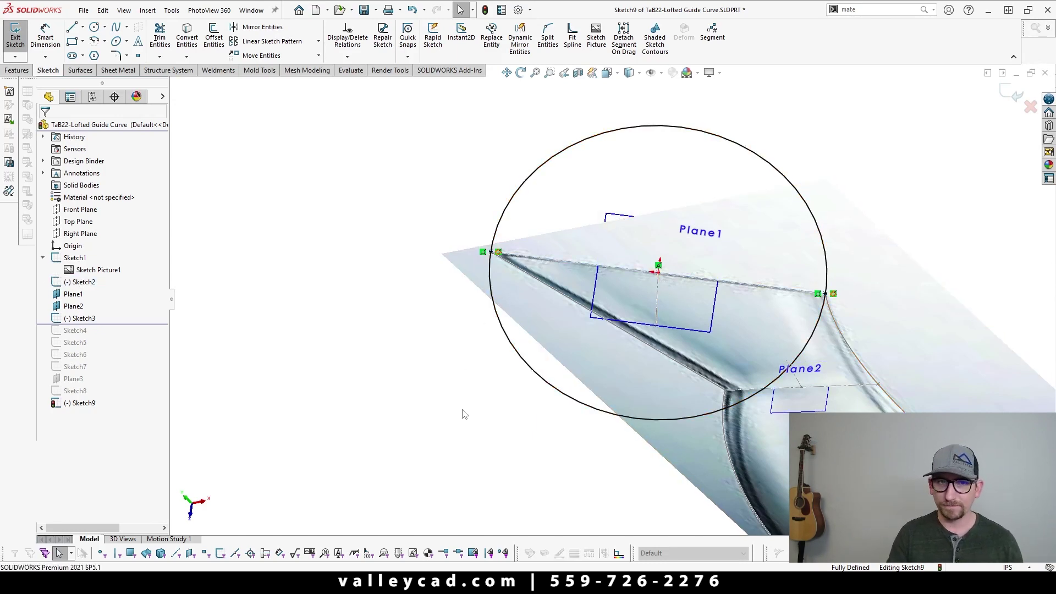
pyautogui.hotkey('ctrl', '7')
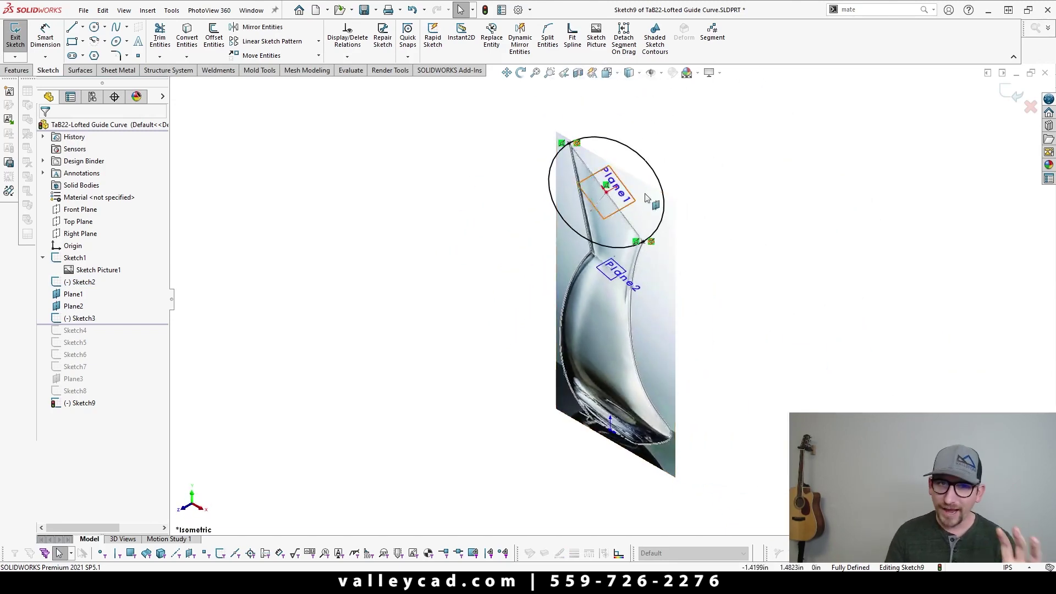
pyautogui.scroll(-3, 608, 172)
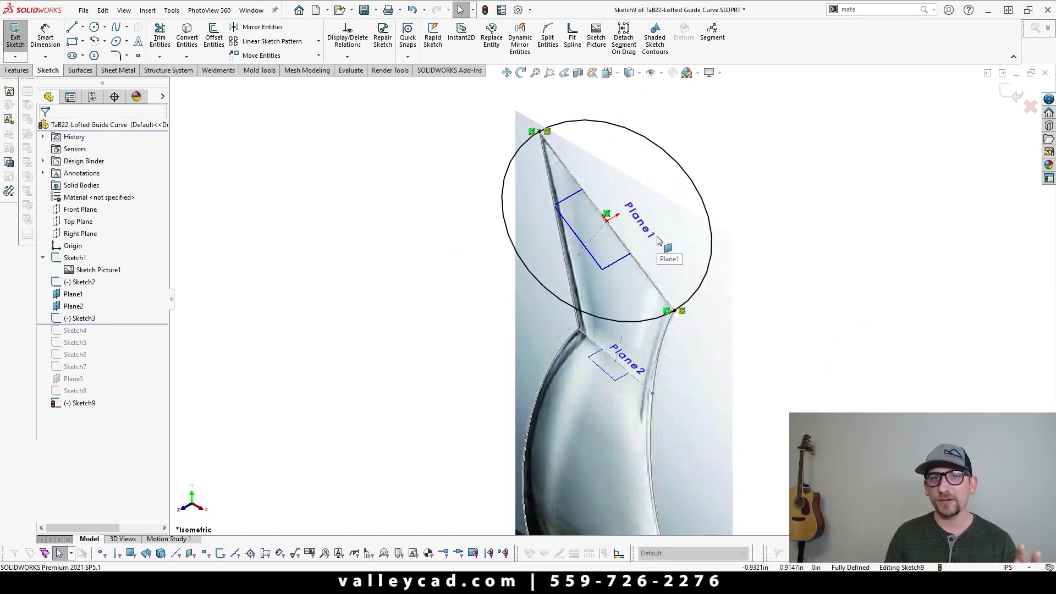
pyautogui.click(1029, 106)
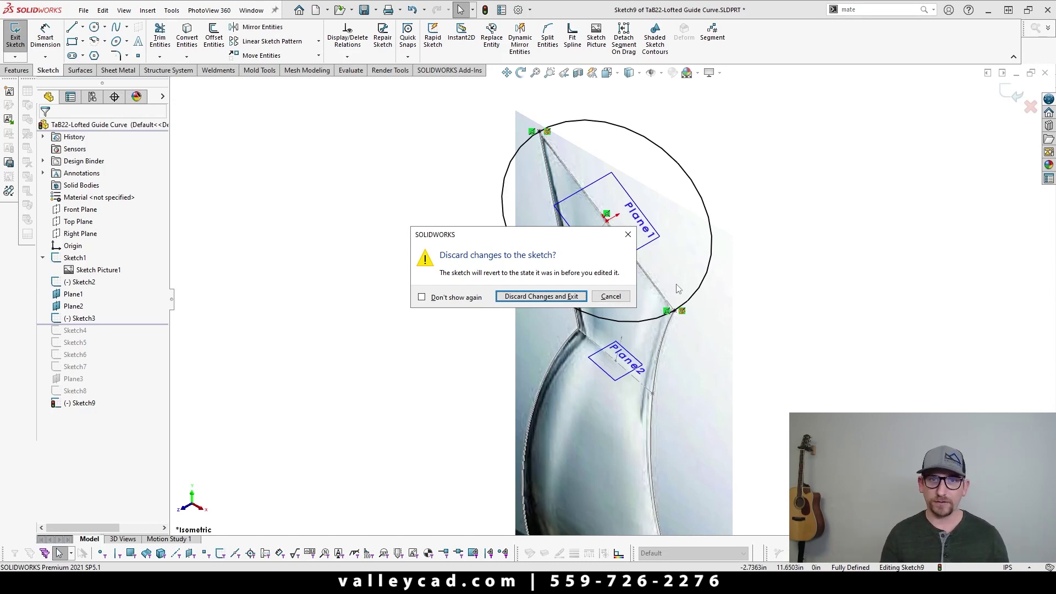
pyautogui.click(611, 297)
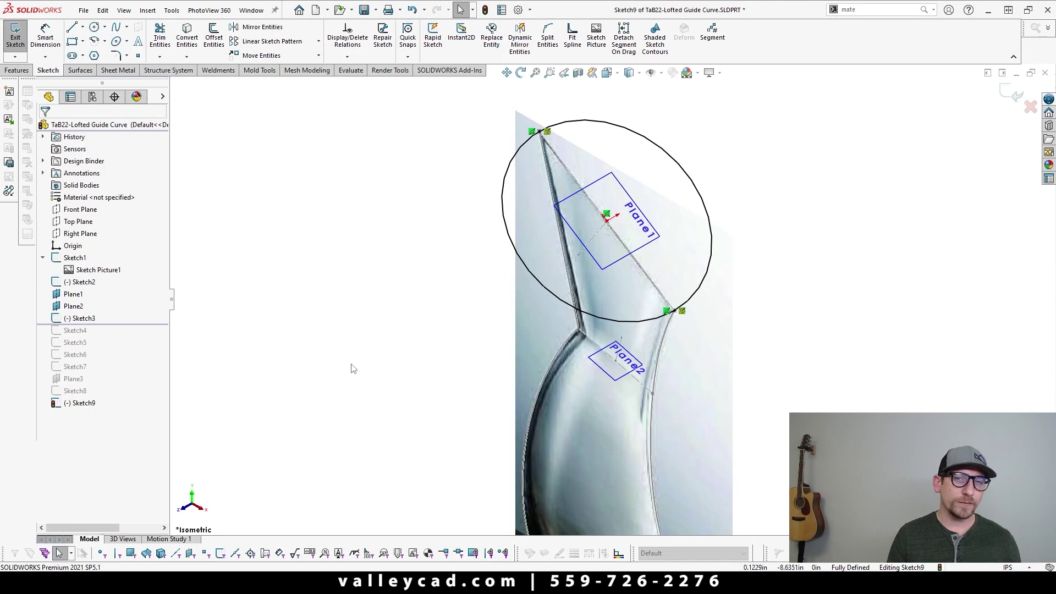
pyautogui.click(1030, 107)
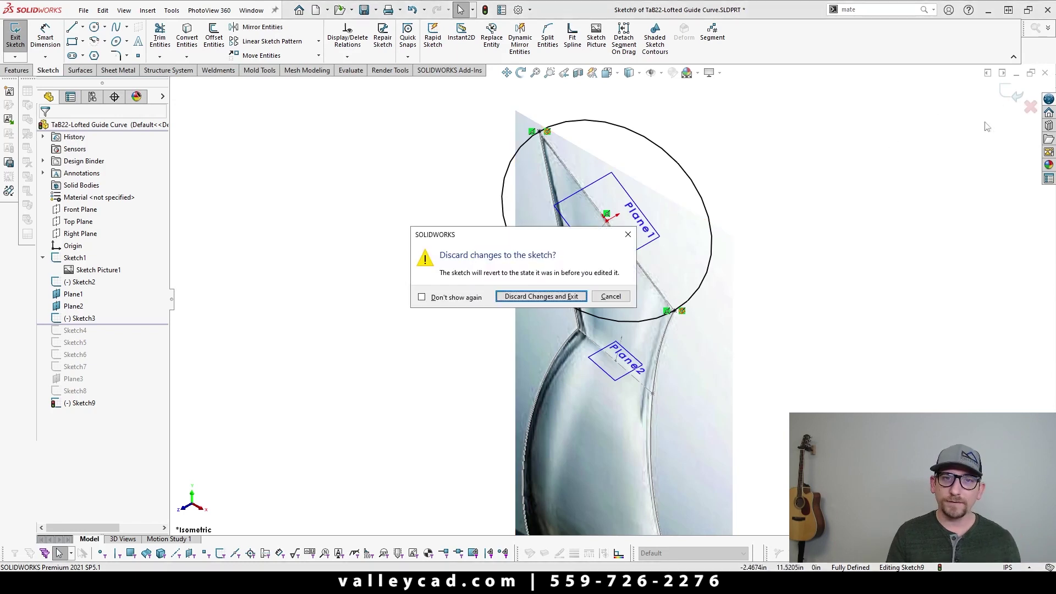
pyautogui.click(573, 297)
# - Roll the history forward to include Sketch4 and Sketch5, then show the Surfaces tools
pyautogui.moveTo(395, 358); pyautogui.dragTo(415, 344, button='middle')
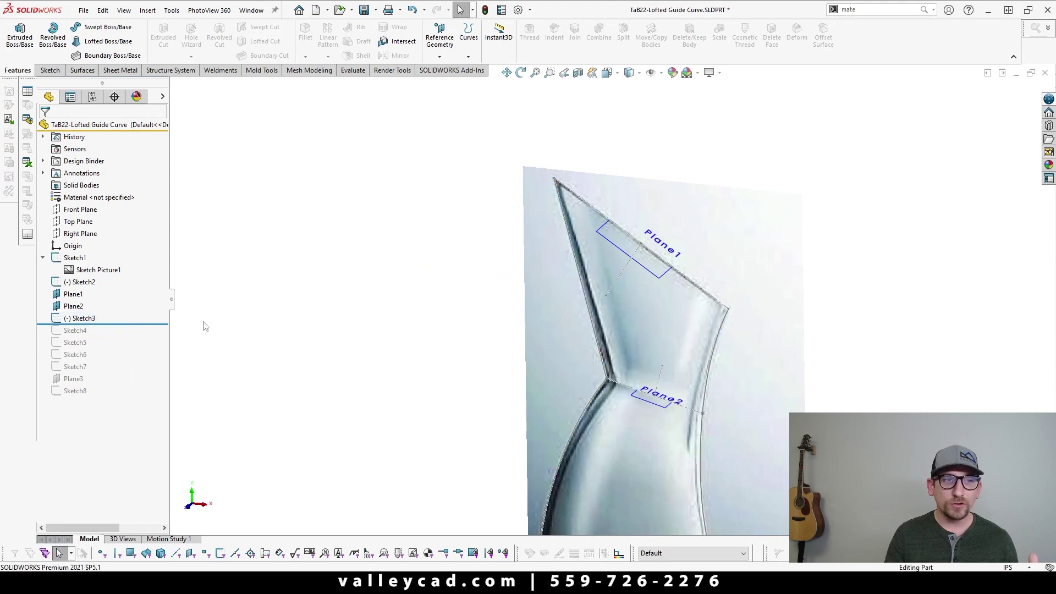
pyautogui.moveTo(137, 323); pyautogui.dragTo(177, 332)
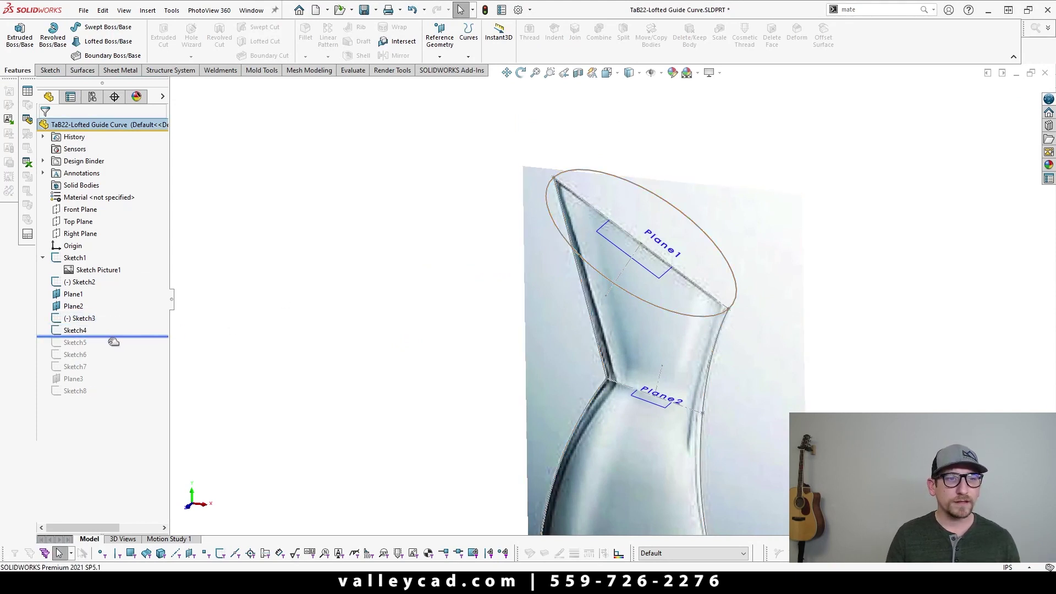
pyautogui.moveTo(107, 336); pyautogui.dragTo(111, 349)
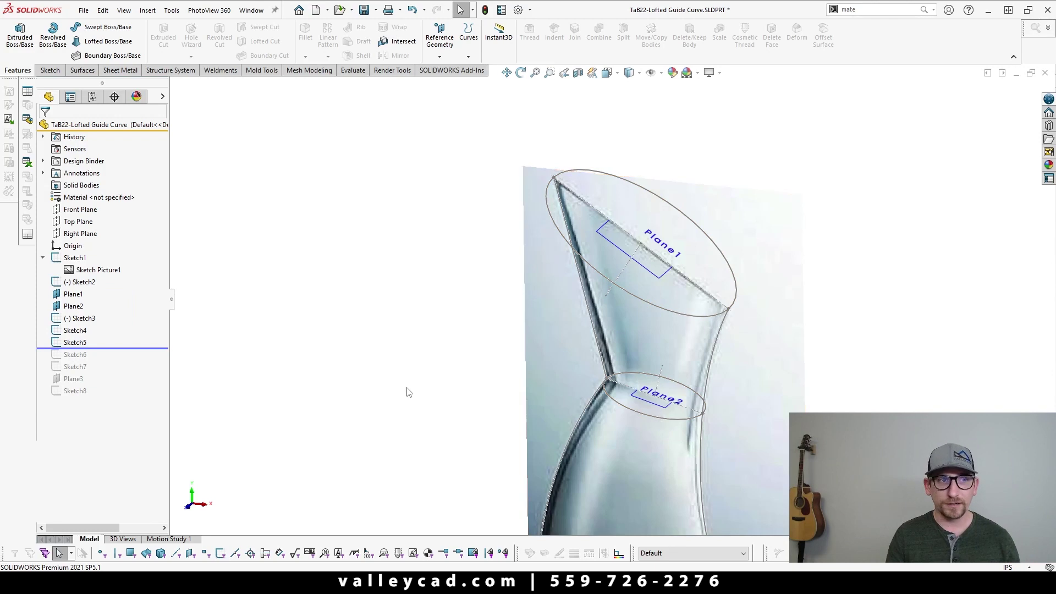
pyautogui.press('Left')
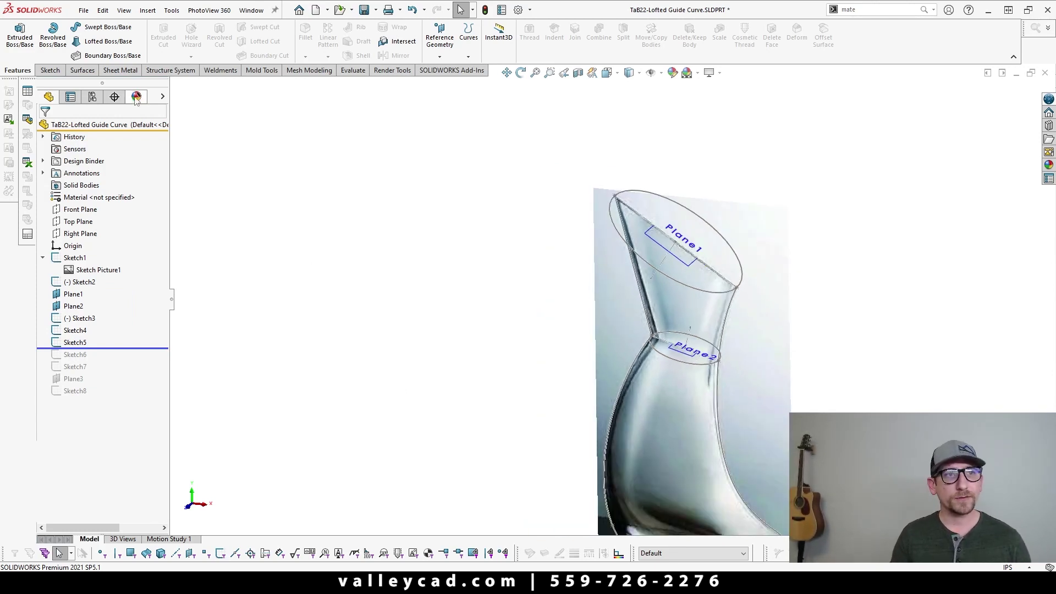
pyautogui.click(91, 71)
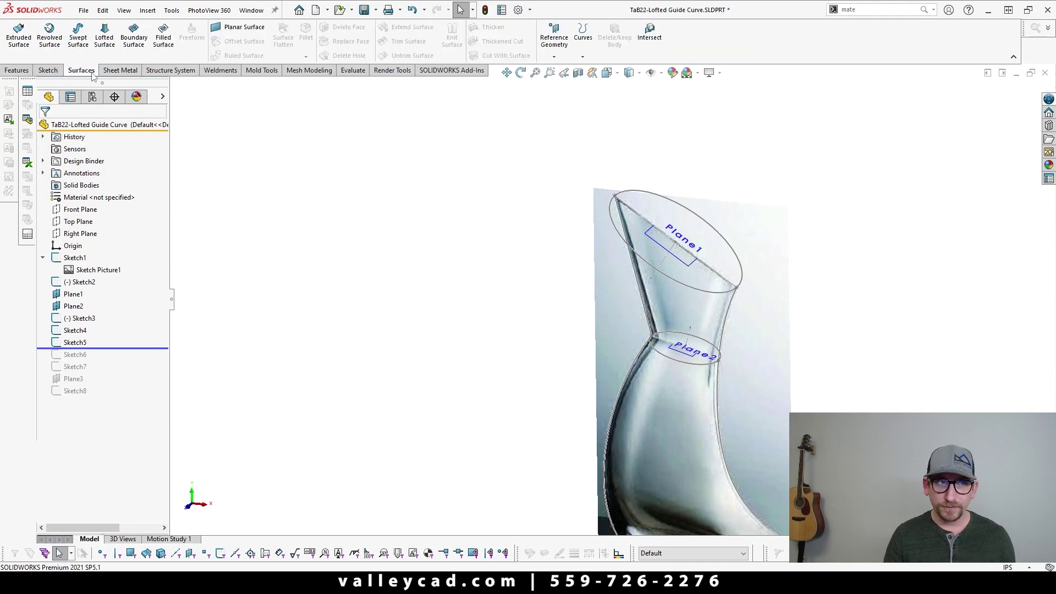
# - Start a lofted surface using the Sketch4 rim ellipse and Sketch5 neck ellipse as profiles
pyautogui.click(108, 39)
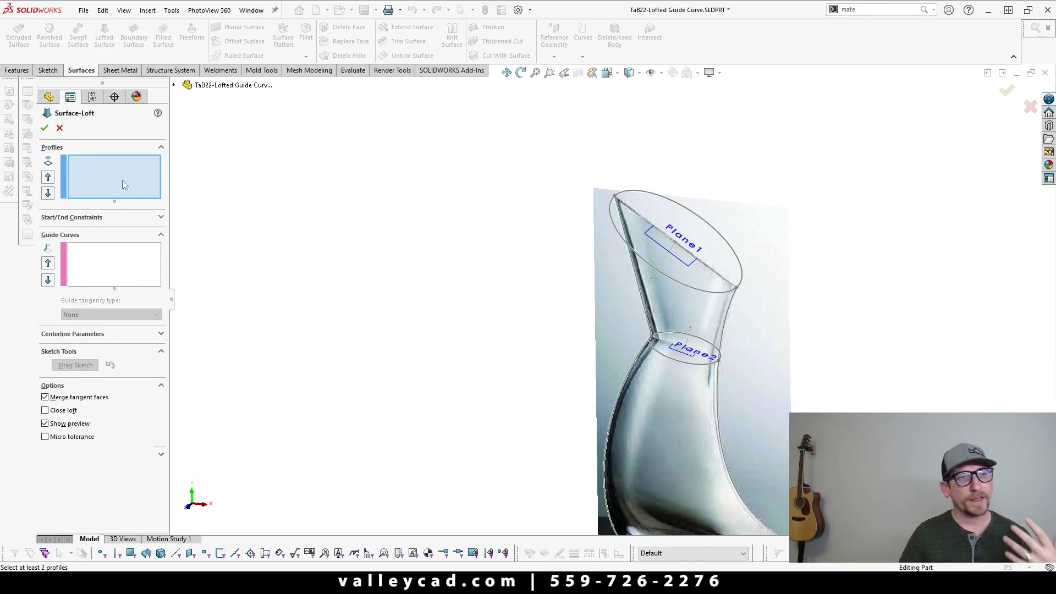
pyautogui.click(123, 180)
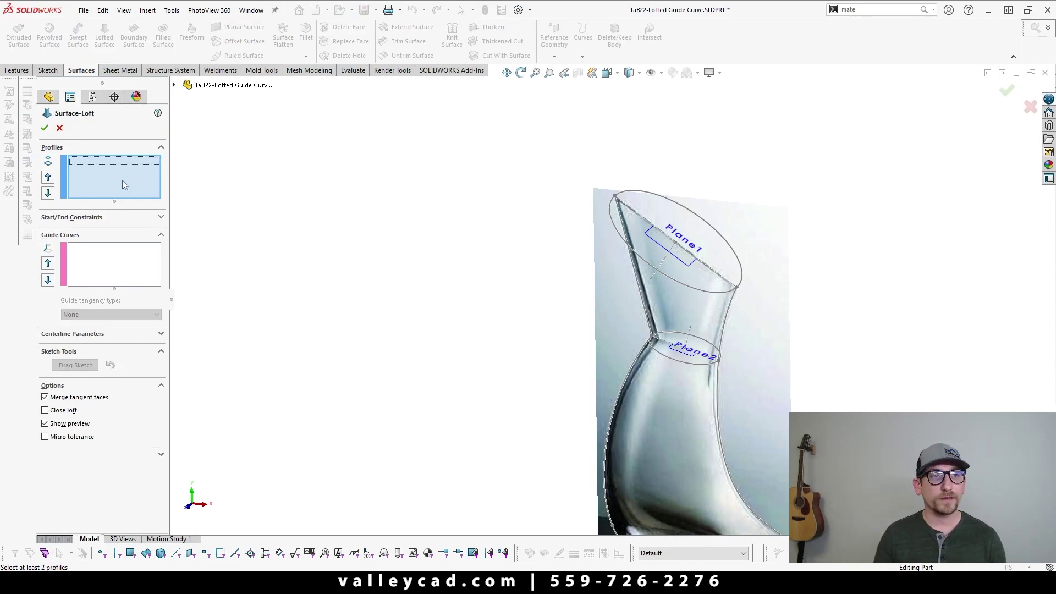
pyautogui.click(621, 237)
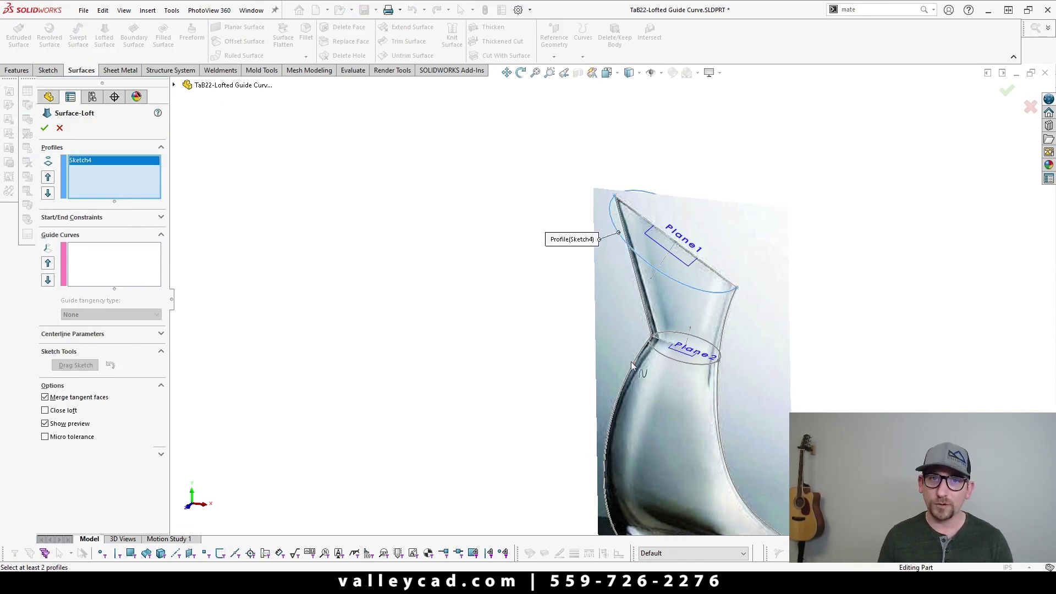
pyautogui.click(665, 356)
pyautogui.moveTo(461, 378)
pyautogui.mouseDown(button='middle')
pyautogui.moveTo(496, 354)
pyautogui.moveTo(347, 487)
pyautogui.mouseUp(button='middle')
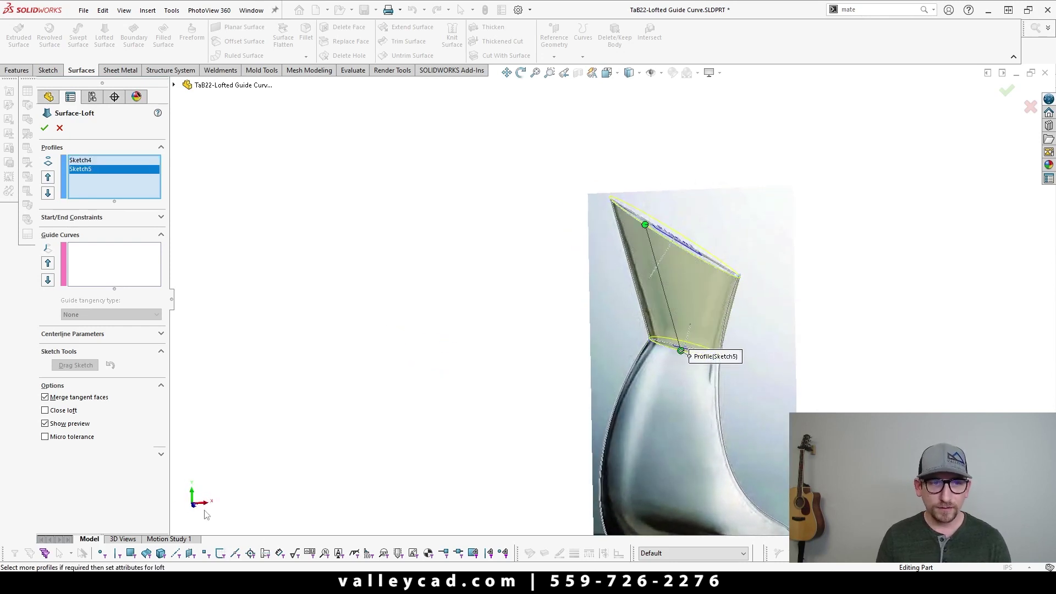
pyautogui.hotkey('ctrl', '1')
pyautogui.scroll(-3, 721, 290)
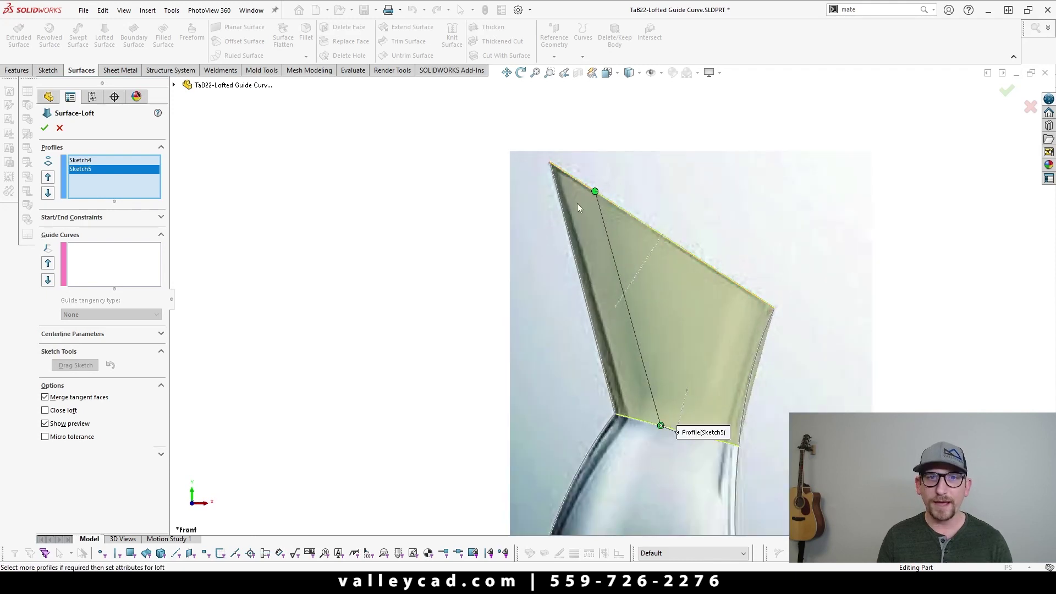
pyautogui.moveTo(567, 230); pyautogui.dragTo(588, 331)
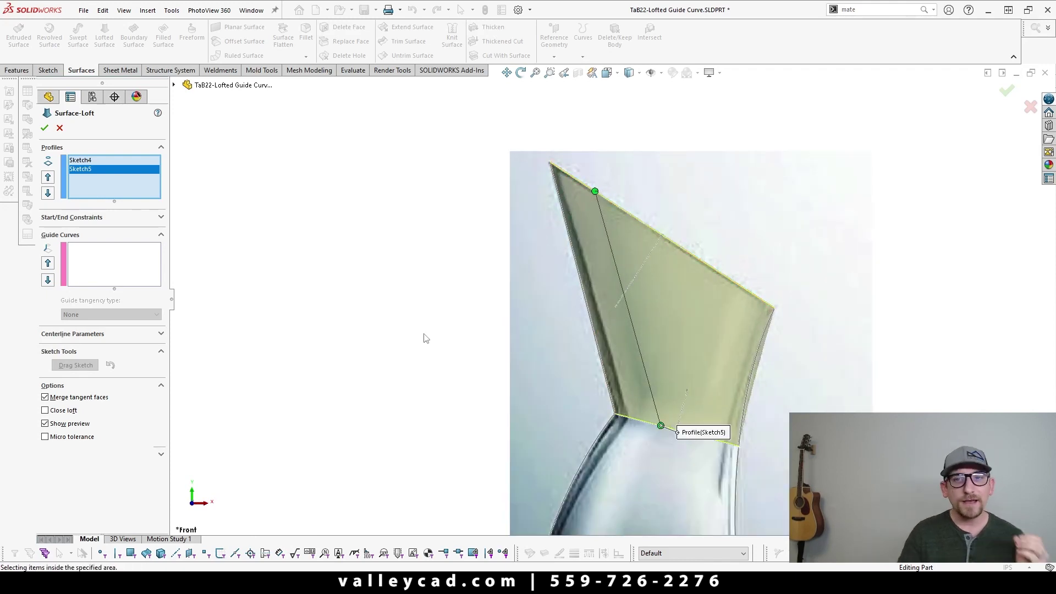
pyautogui.scroll(-2, 705, 394)
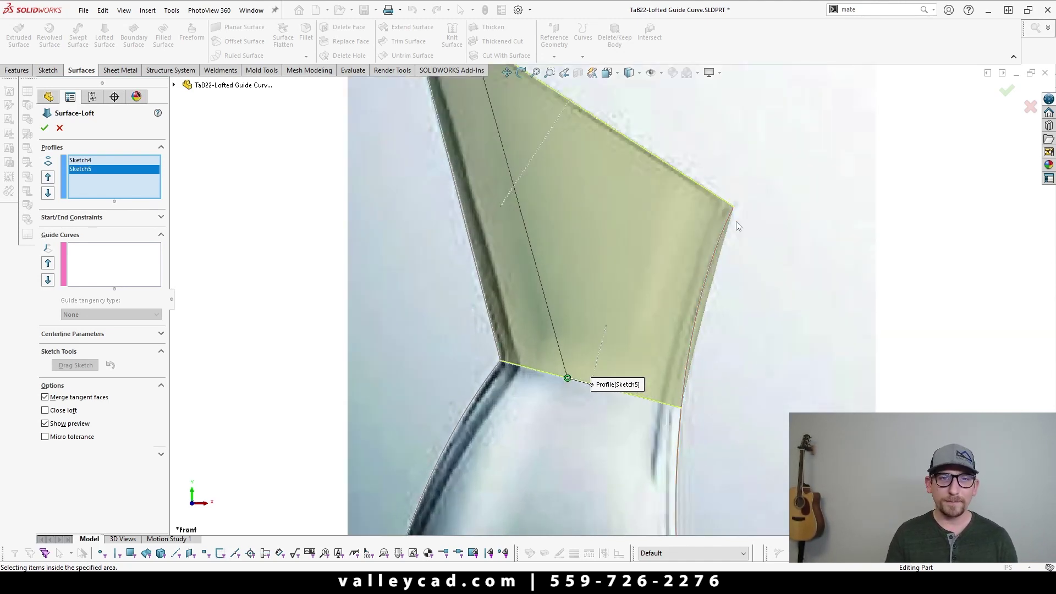
pyautogui.scroll(2, 735, 222)
pyautogui.scroll(2, 731, 228)
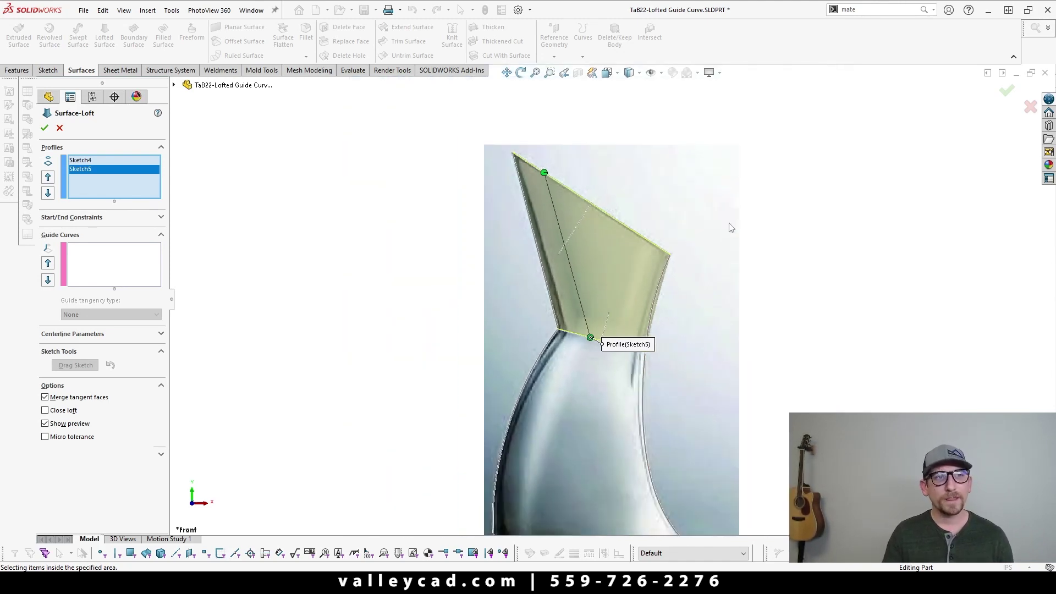
pyautogui.click(161, 235)
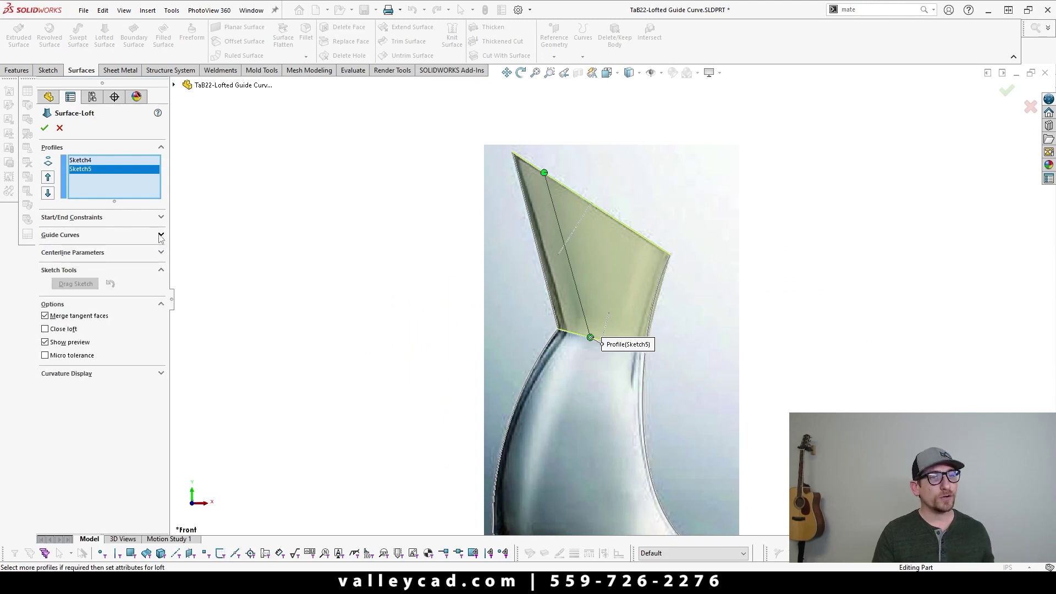
# - Pick the neck's left outline as the loft's first guide curve
pyautogui.click(71, 238)
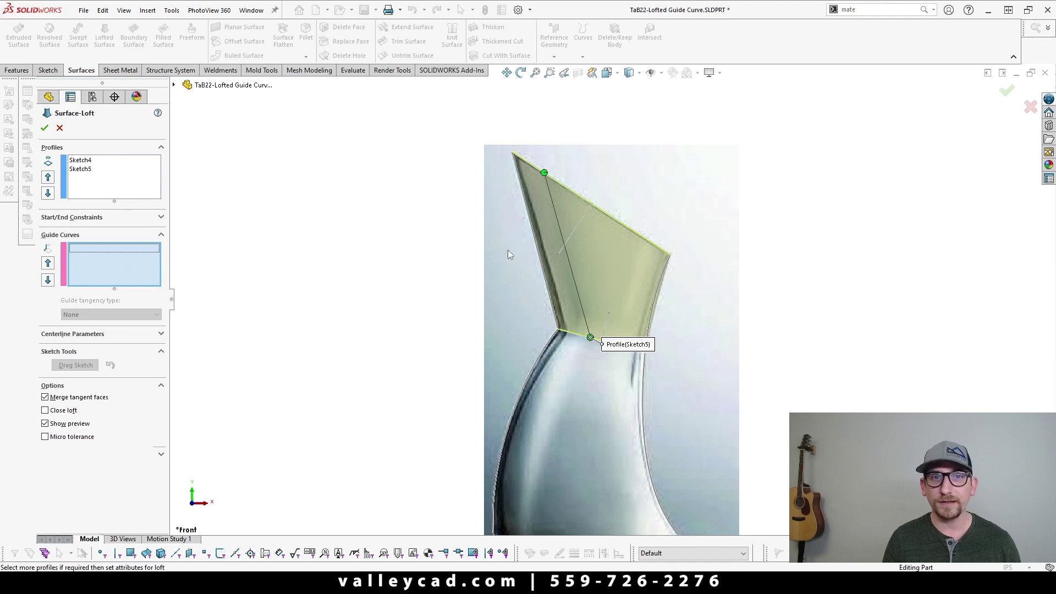
pyautogui.click(528, 209)
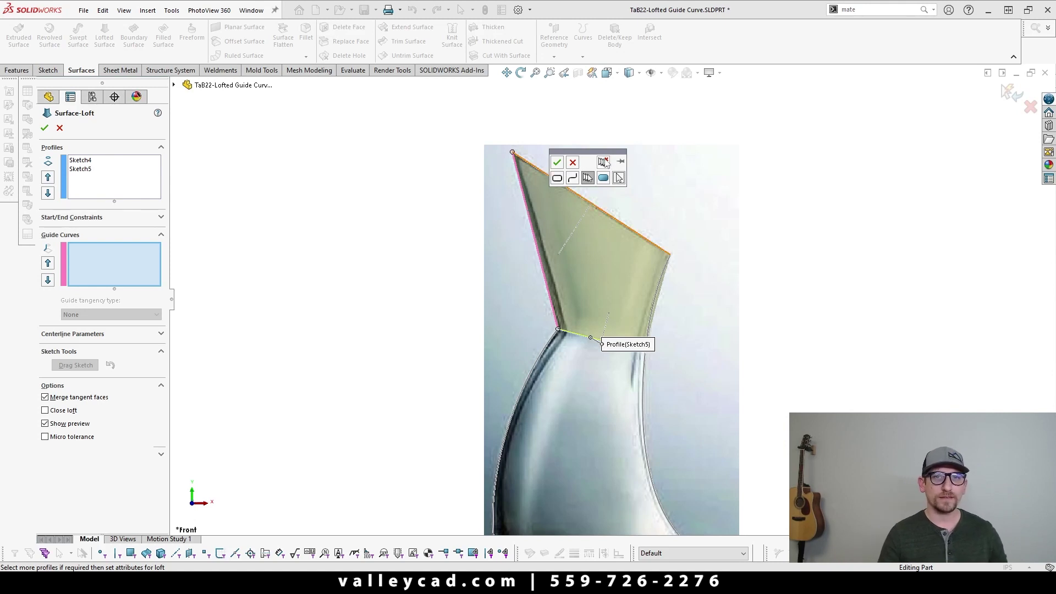
pyautogui.moveTo(603, 160); pyautogui.dragTo(411, 199)
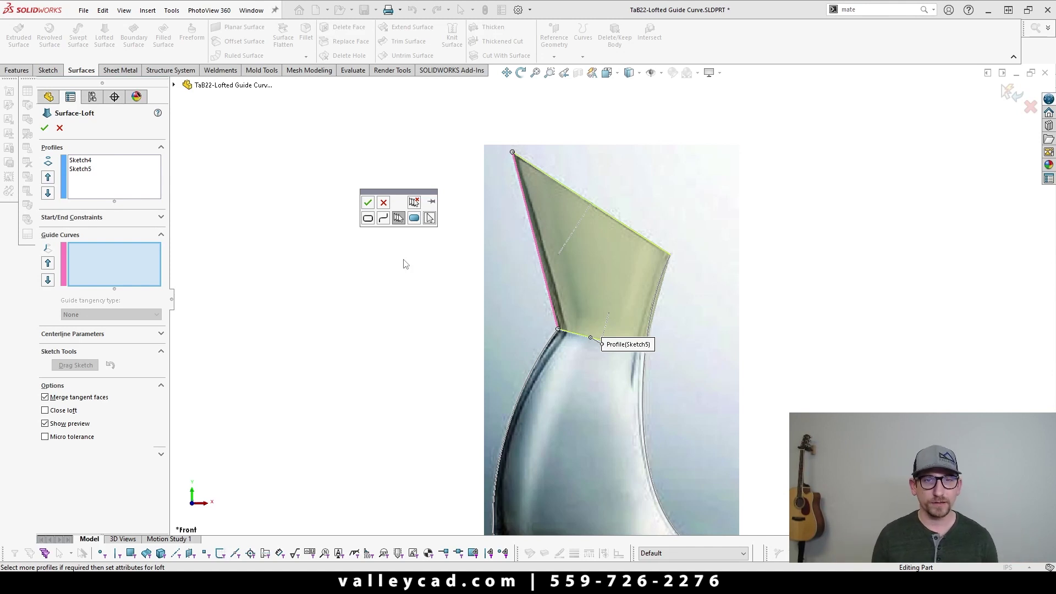
pyautogui.press('f')
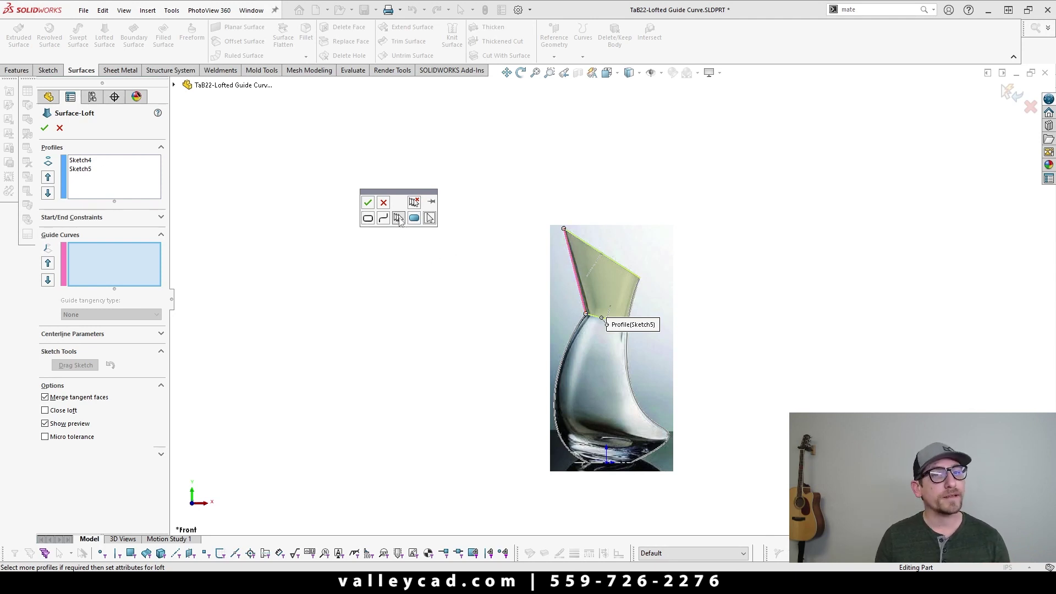
# - Accept the left outline guide and add the right outline as an open-loop second guide
pyautogui.click(368, 204)
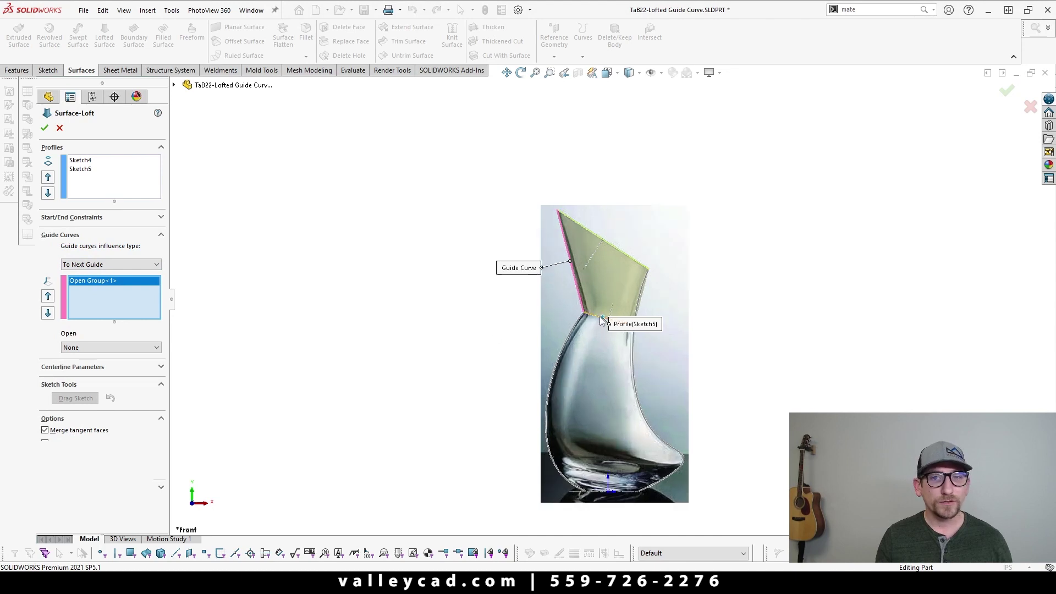
pyautogui.scroll(-3, 600, 257)
pyautogui.scroll(-3, 530, 301)
pyautogui.scroll(3, 545, 330)
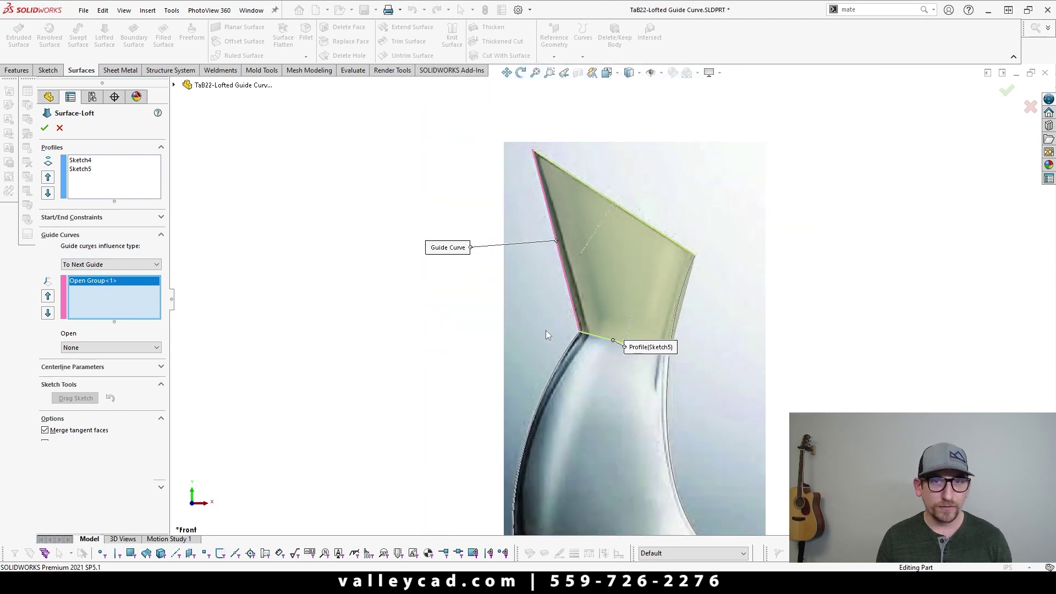
pyautogui.scroll(2, 546, 330)
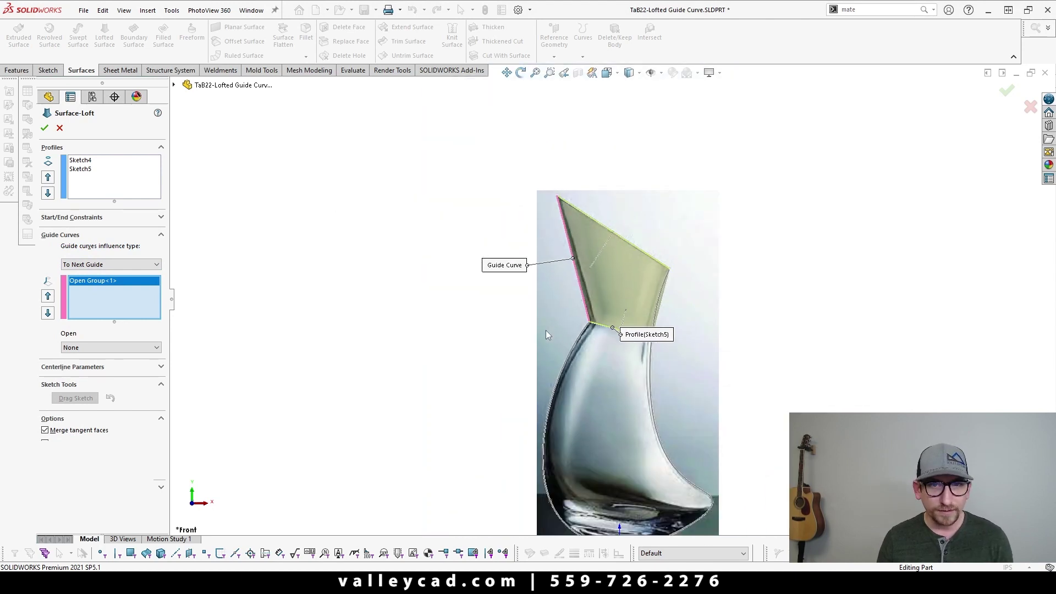
pyautogui.scroll(-3, 655, 320)
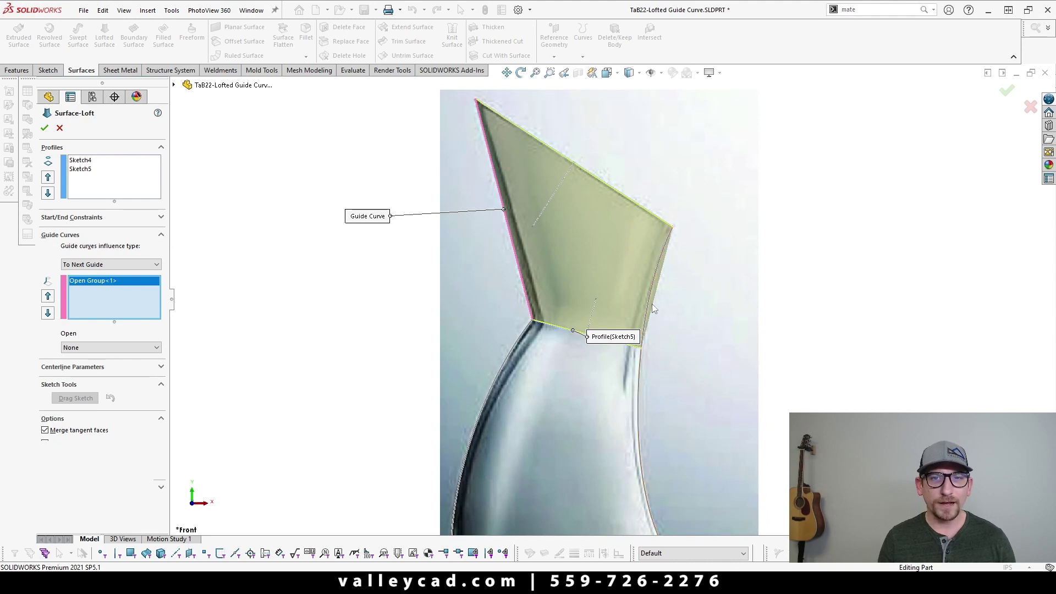
pyautogui.click(655, 267)
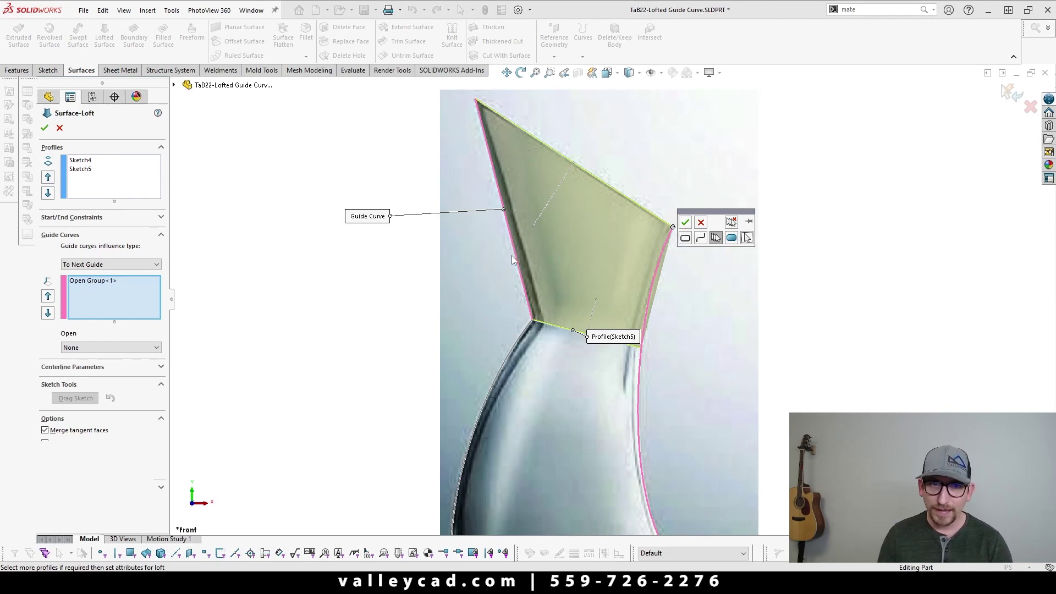
pyautogui.click(703, 241)
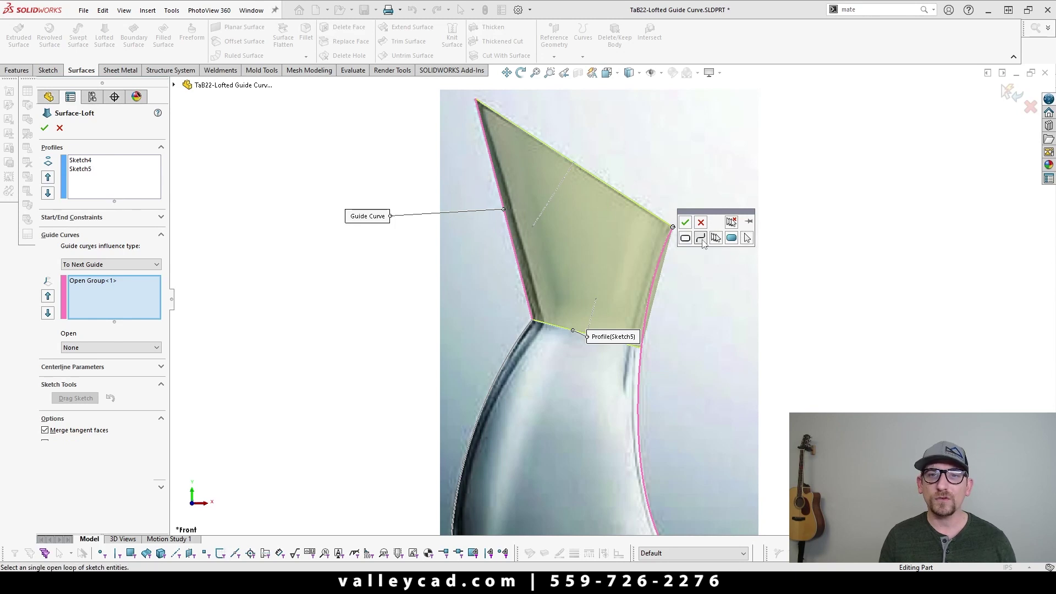
pyautogui.click(682, 217)
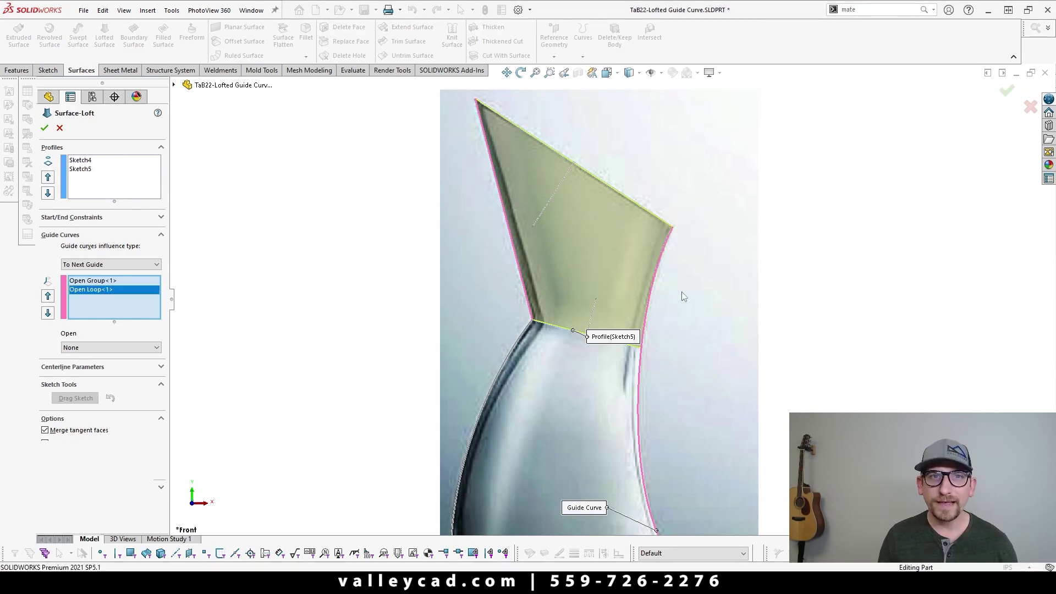
pyautogui.scroll(2, 682, 348)
pyautogui.scroll(-2, 648, 277)
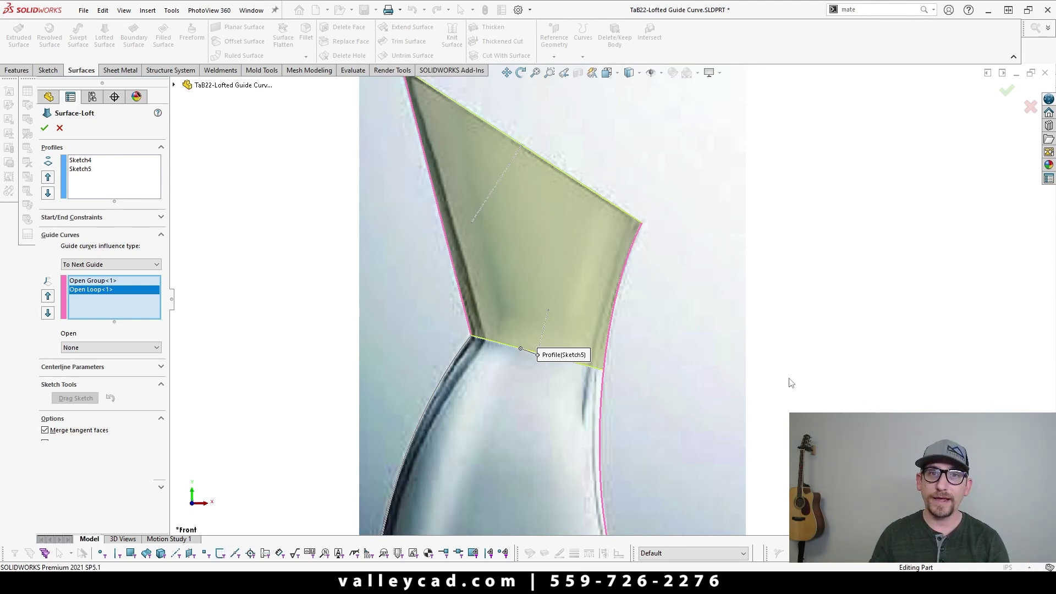
pyautogui.scroll(3, 790, 383)
pyautogui.moveTo(740, 354); pyautogui.dragTo(669, 338, button='middle')
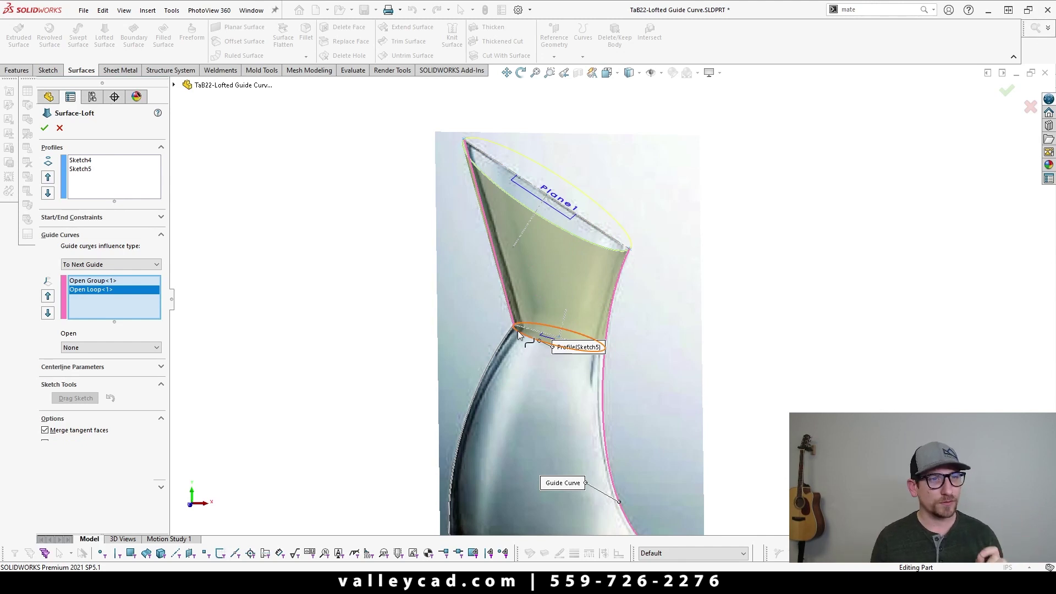
# - Create Surface-Loft4 and roll the history forward past Sketch6 and Sketch7
pyautogui.press('z')
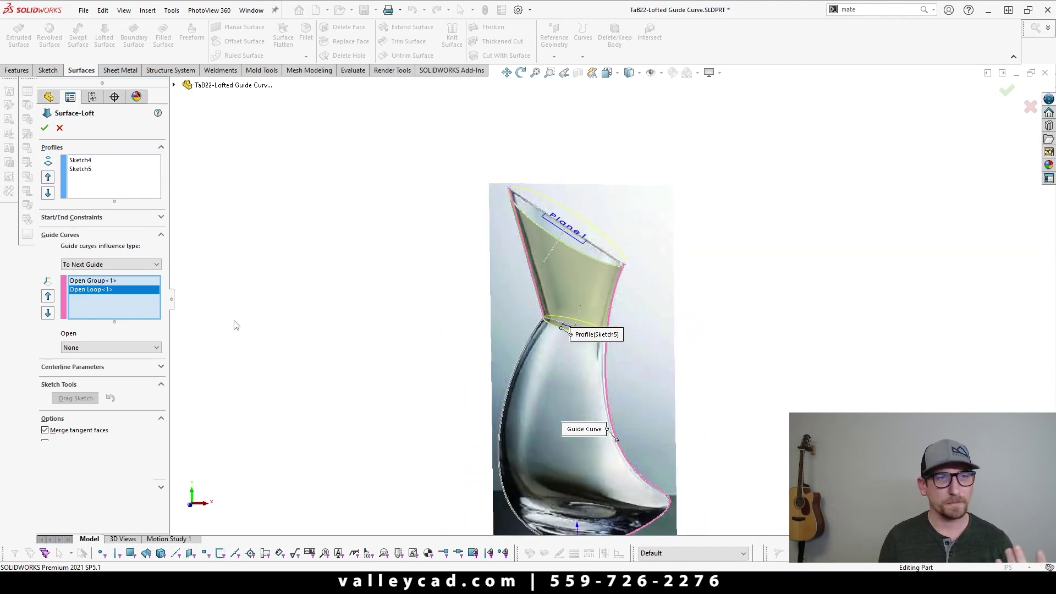
pyautogui.click(43, 129)
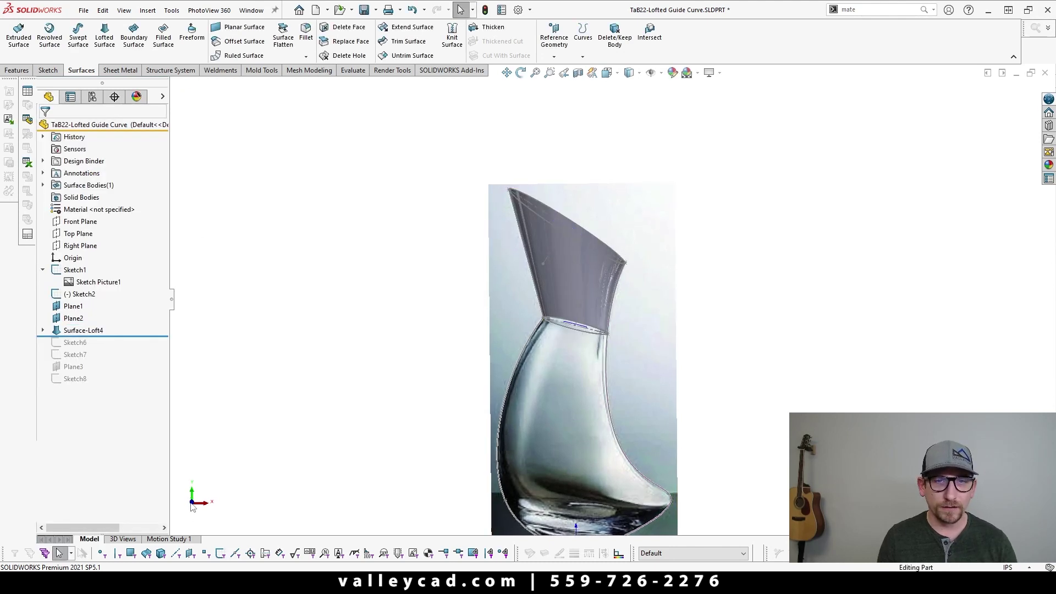
pyautogui.scroll(-3, 613, 285)
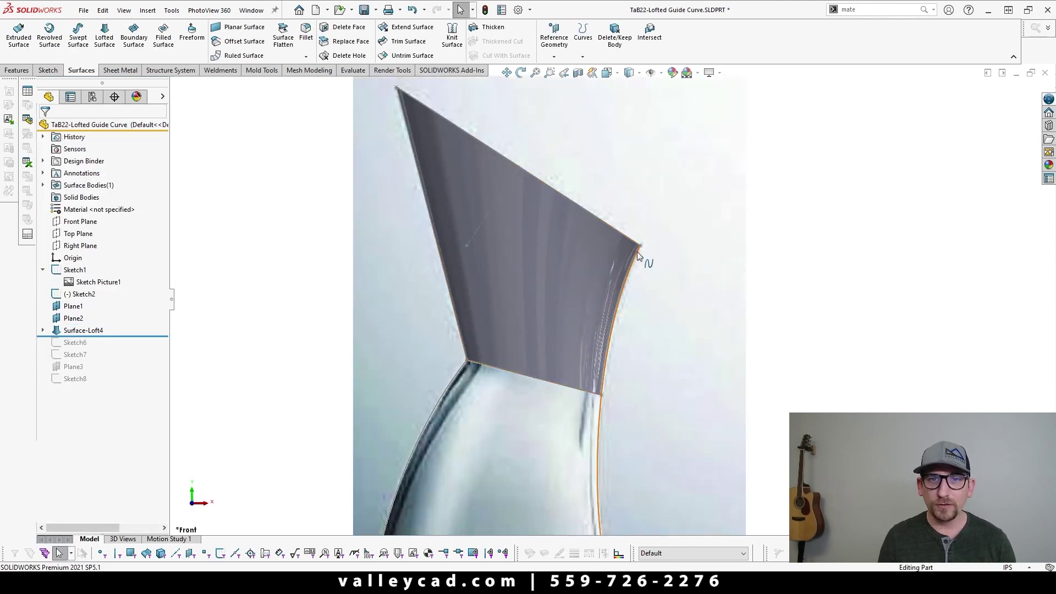
pyautogui.scroll(3, 609, 298)
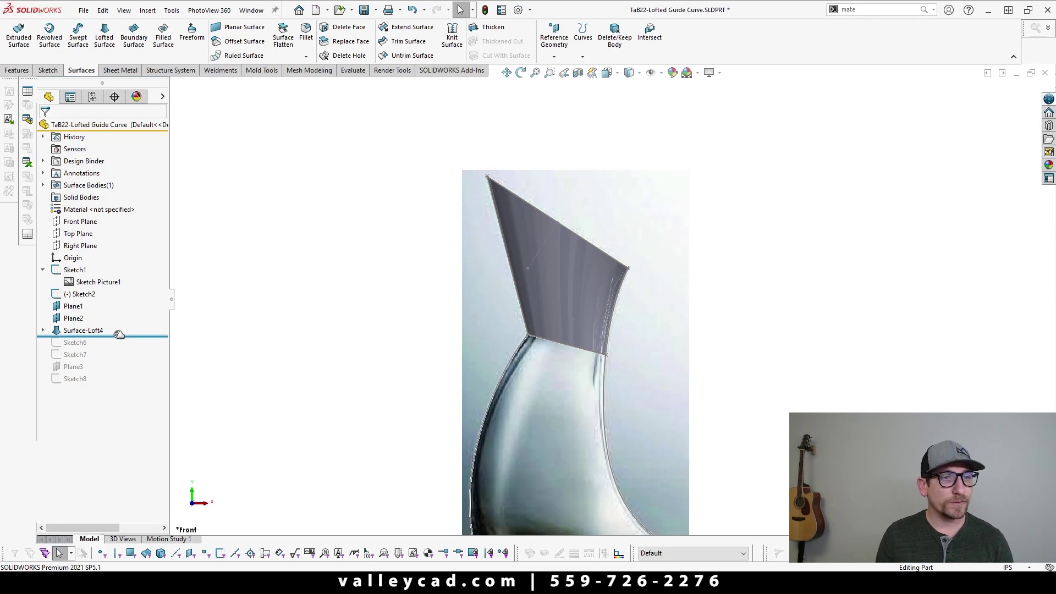
pyautogui.moveTo(119, 334); pyautogui.dragTo(112, 359)
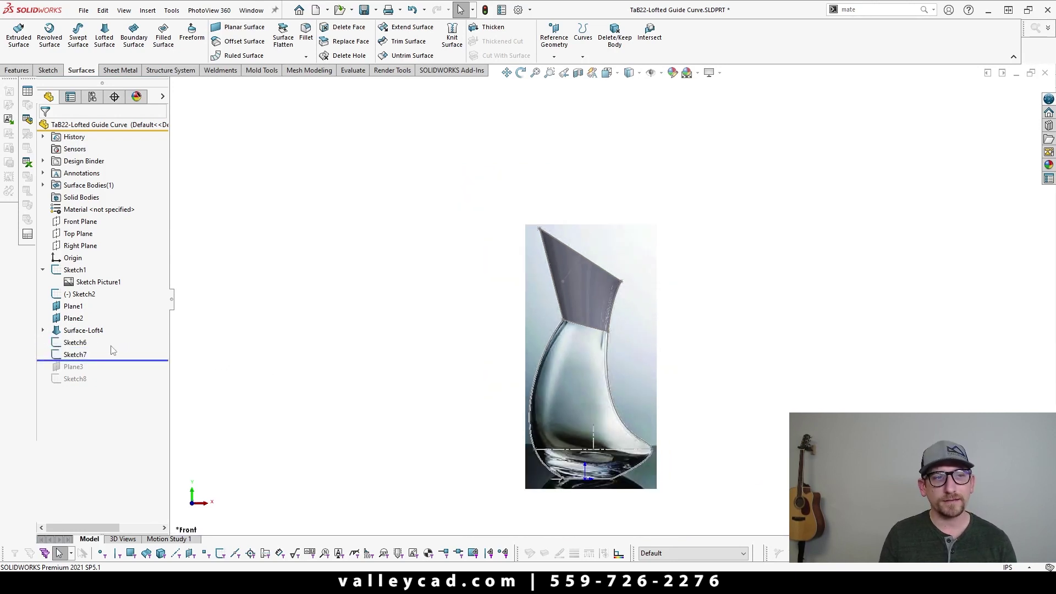
# - Inspect Sketch6 and Sketch7, view Sketch7 normal-to, and roll forward past Plane3
pyautogui.click(74, 344)
pyautogui.click(75, 353)
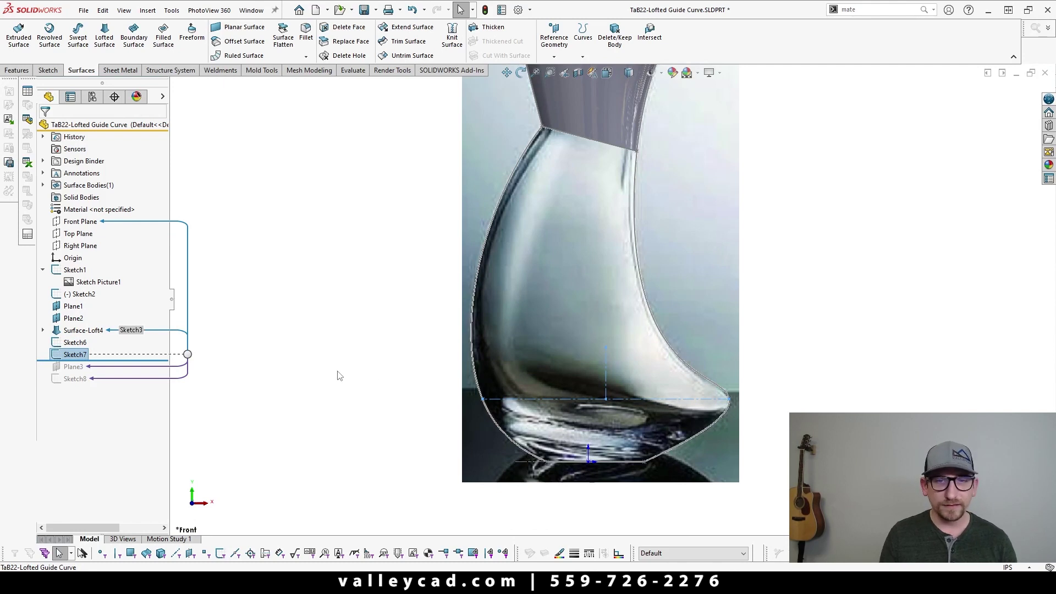
pyautogui.click(349, 396)
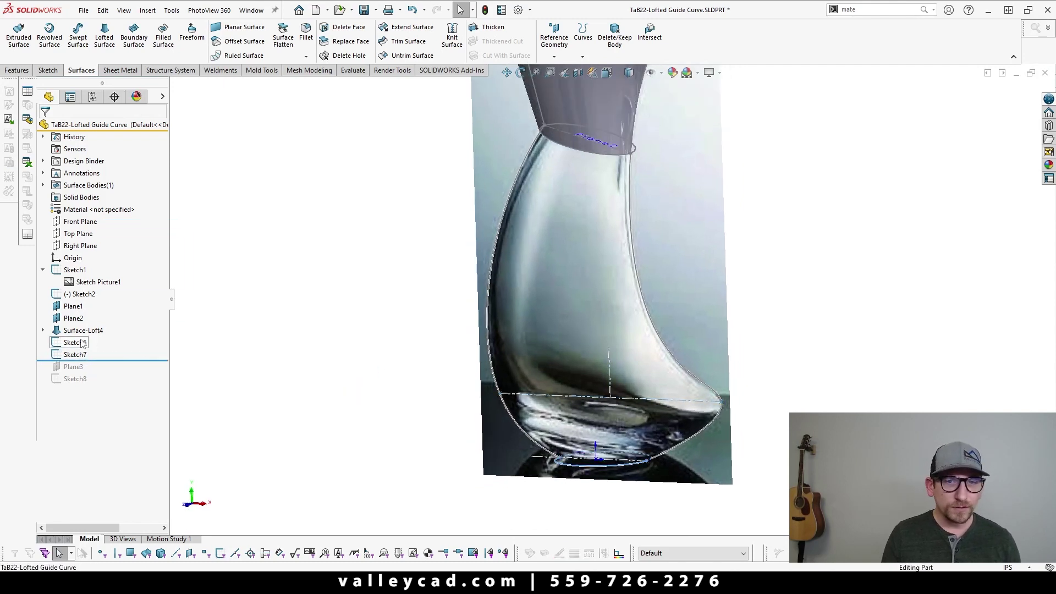
pyautogui.click(75, 342)
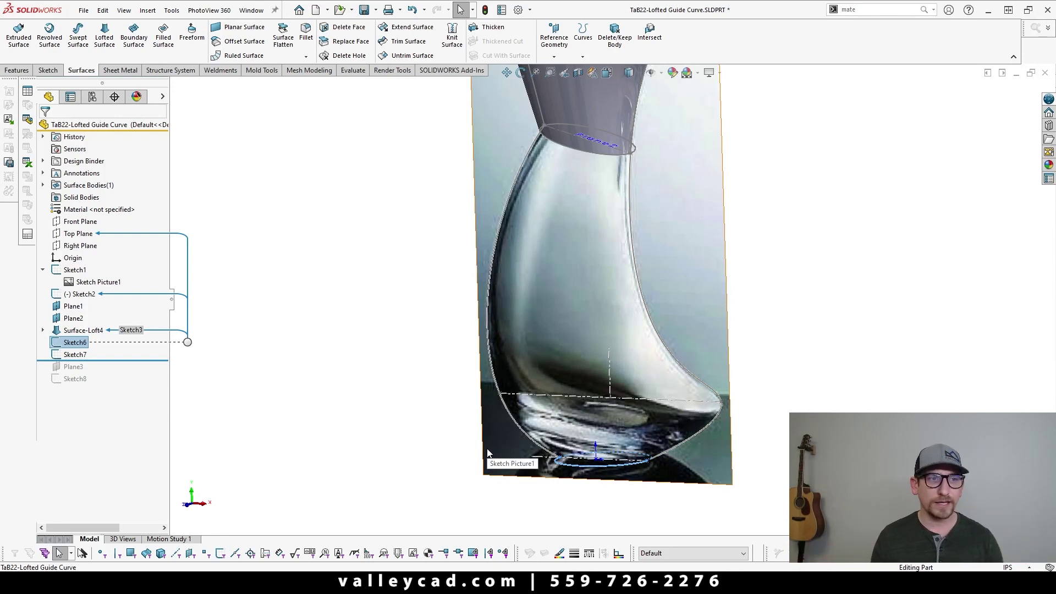
pyautogui.click(346, 405)
pyautogui.click(74, 355)
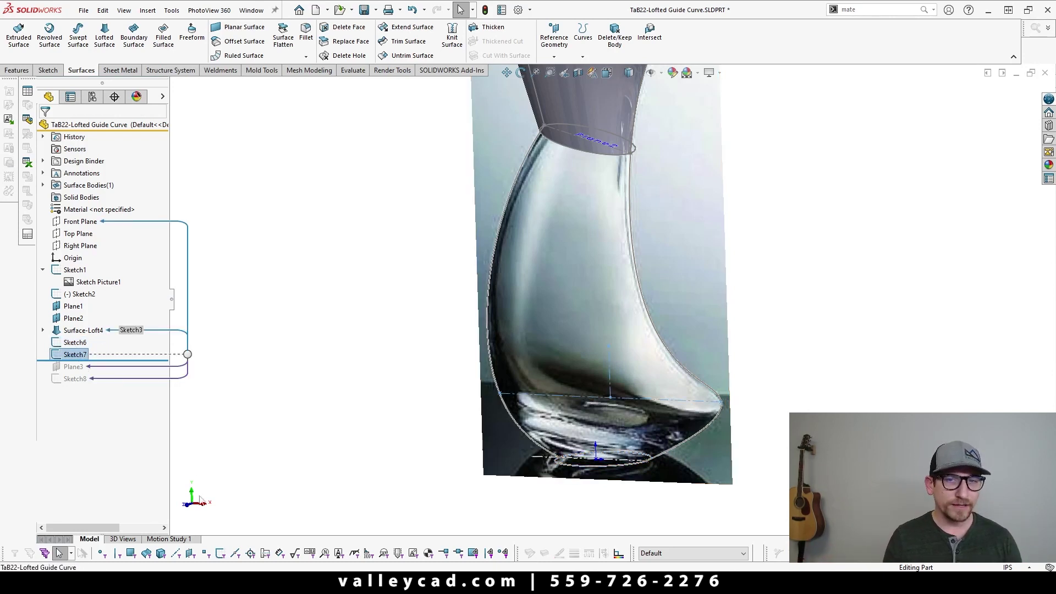
pyautogui.hotkey('ctrl', '8')
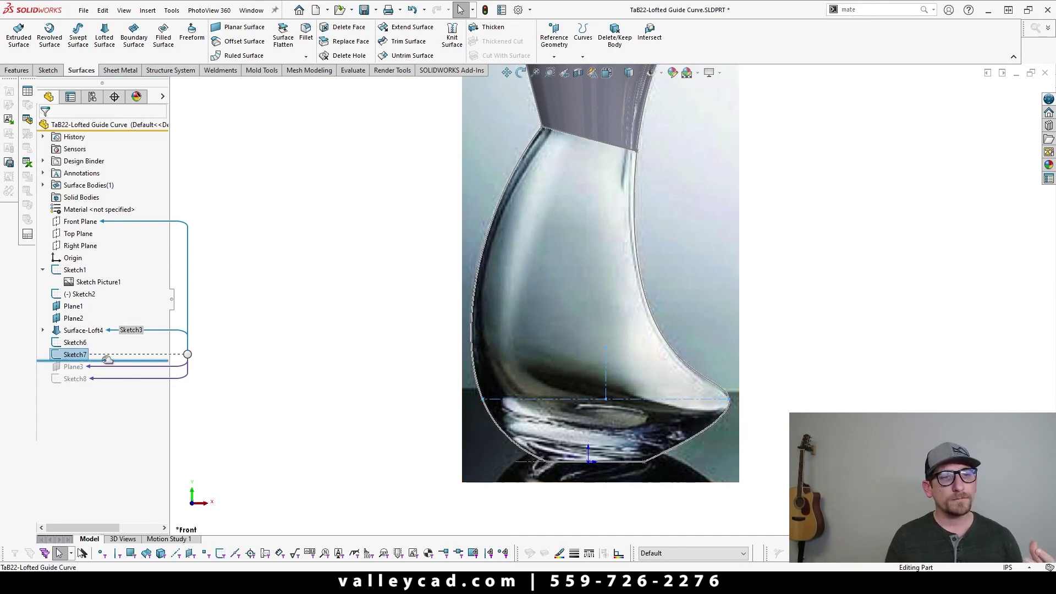
pyautogui.moveTo(106, 361); pyautogui.dragTo(137, 371)
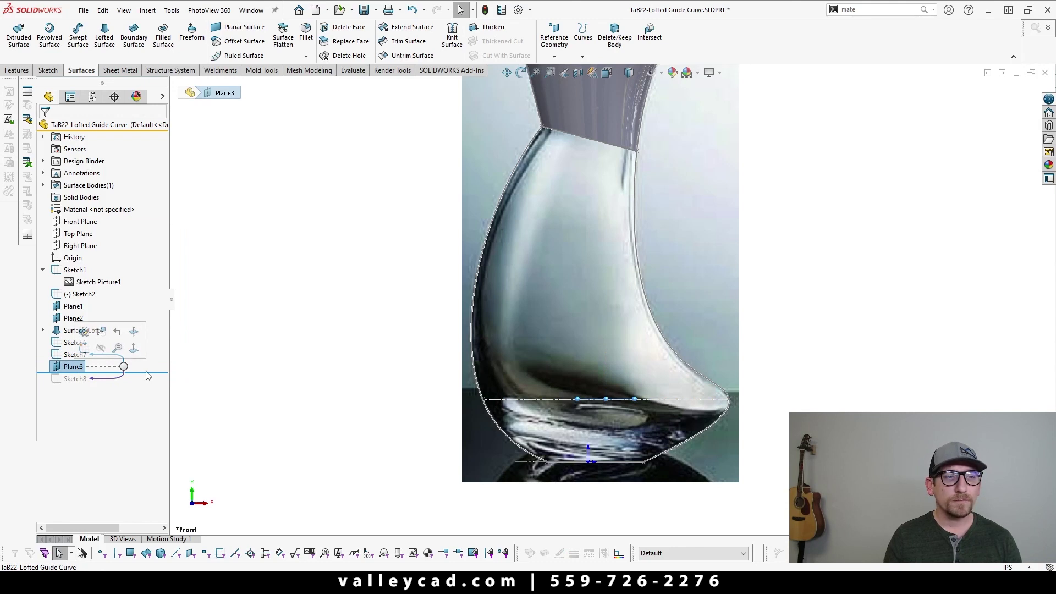
# - Roll forward to include Sketch8 and select its ellipse near the bottle base
pyautogui.moveTo(148, 375); pyautogui.dragTo(85, 381)
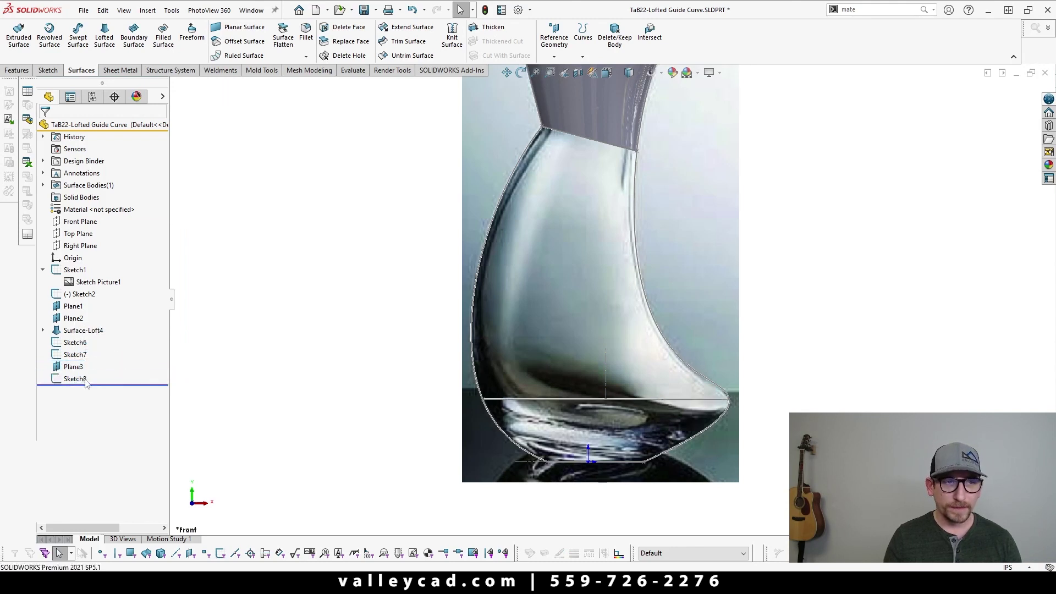
pyautogui.click(78, 379)
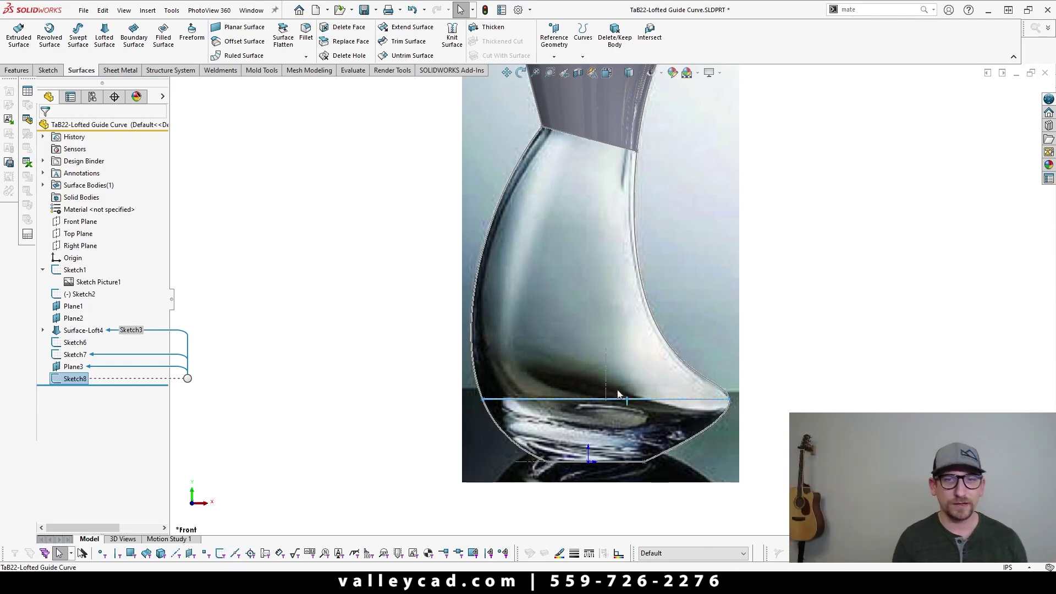
pyautogui.click(437, 357)
pyautogui.moveTo(436, 357); pyautogui.dragTo(396, 385, button='middle')
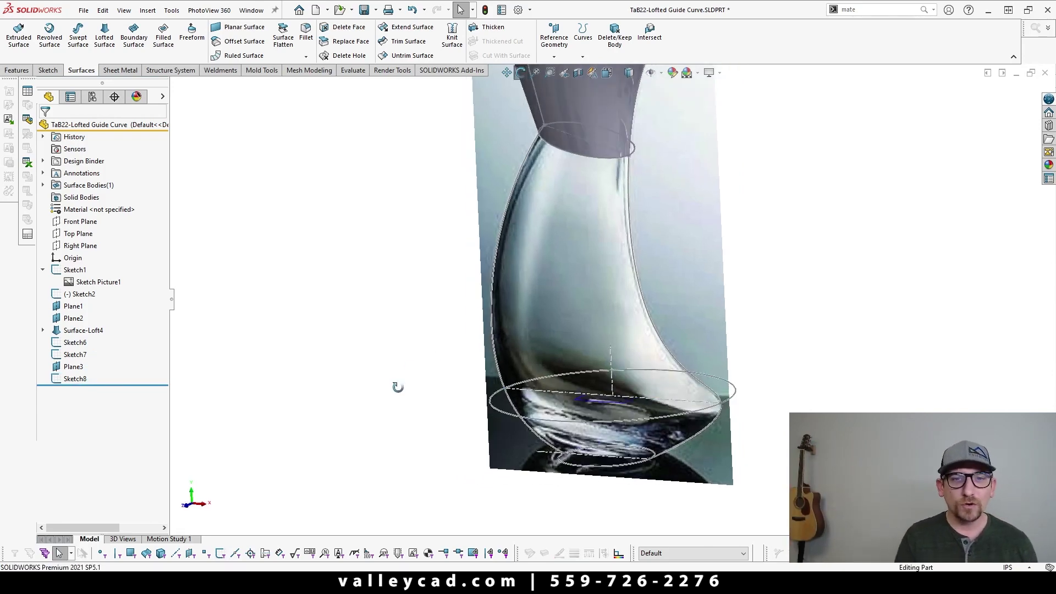
pyautogui.click(83, 379)
pyautogui.moveTo(240, 390); pyautogui.dragTo(475, 344, button='middle')
pyautogui.scroll(-3, 475, 343)
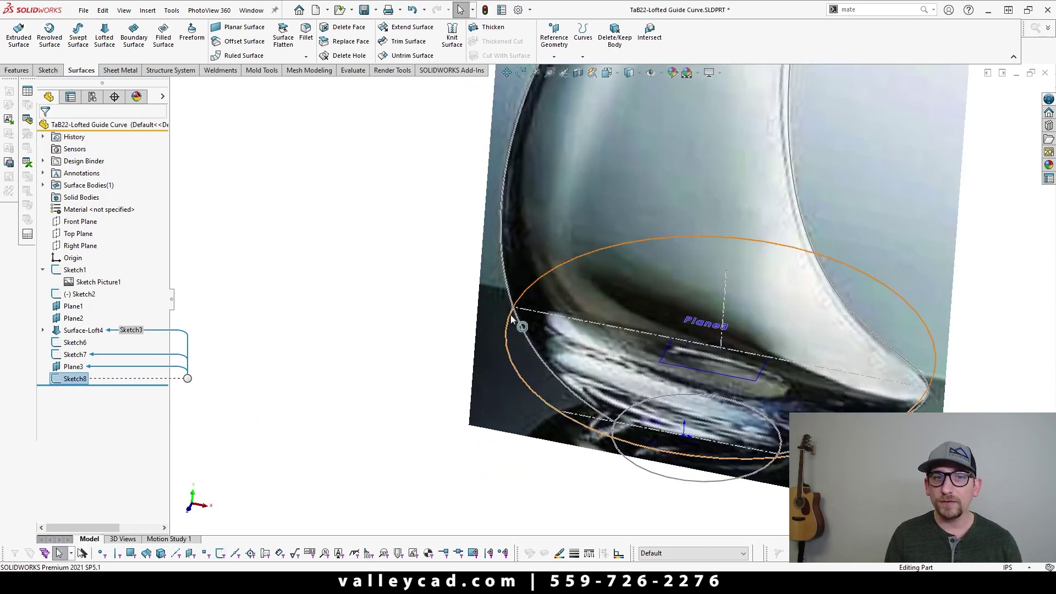
pyautogui.scroll(2, 512, 319)
pyautogui.scroll(2, 528, 306)
pyautogui.click(547, 248)
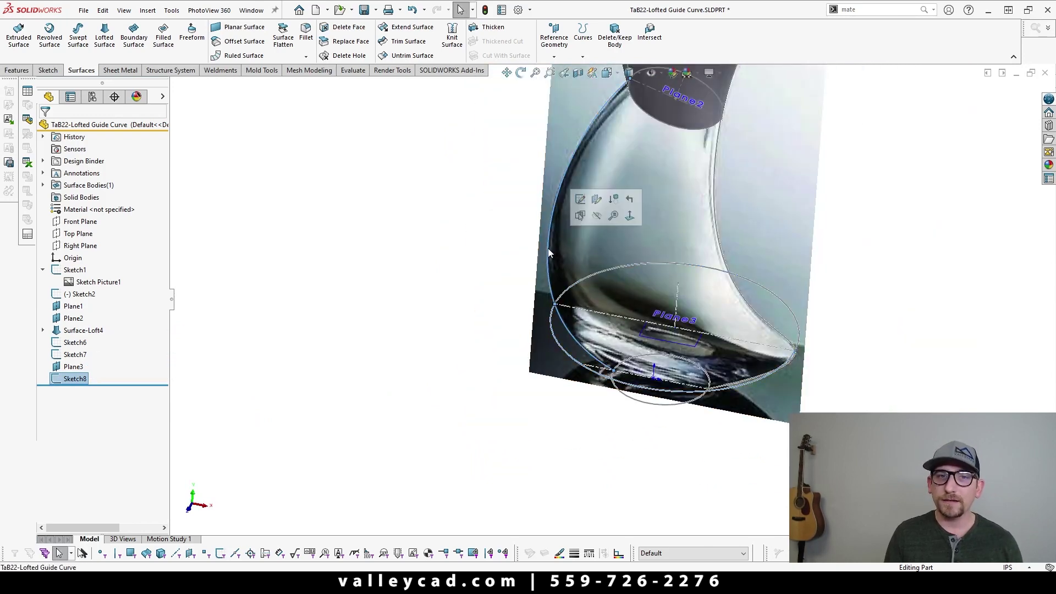
pyautogui.scroll(2, 509, 300)
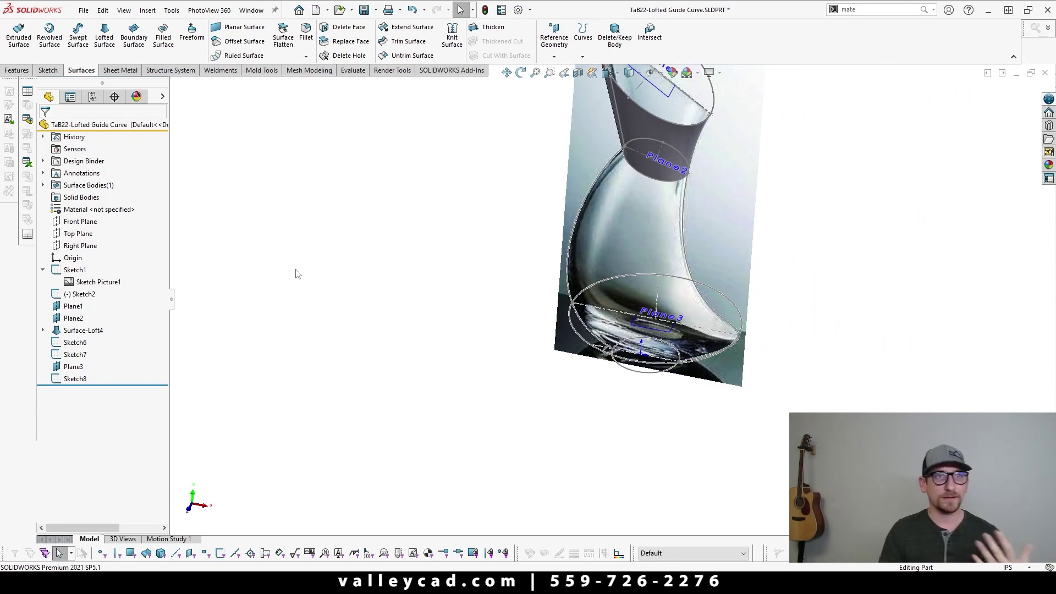
# - Start a body surface loft with Sketch5, Sketch8 and Sketch6 as profiles
pyautogui.click(105, 42)
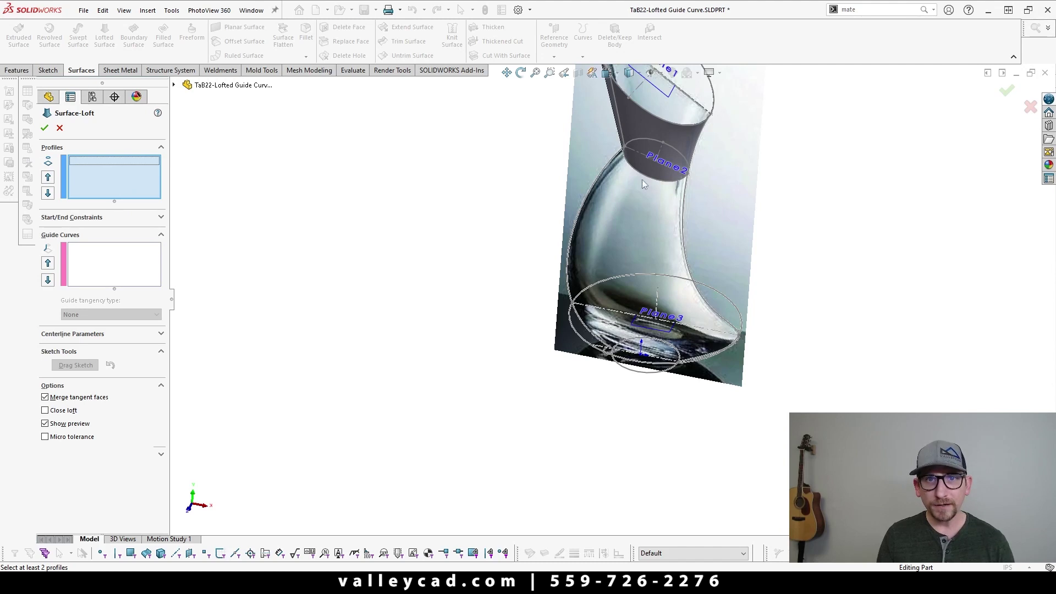
pyautogui.click(630, 168)
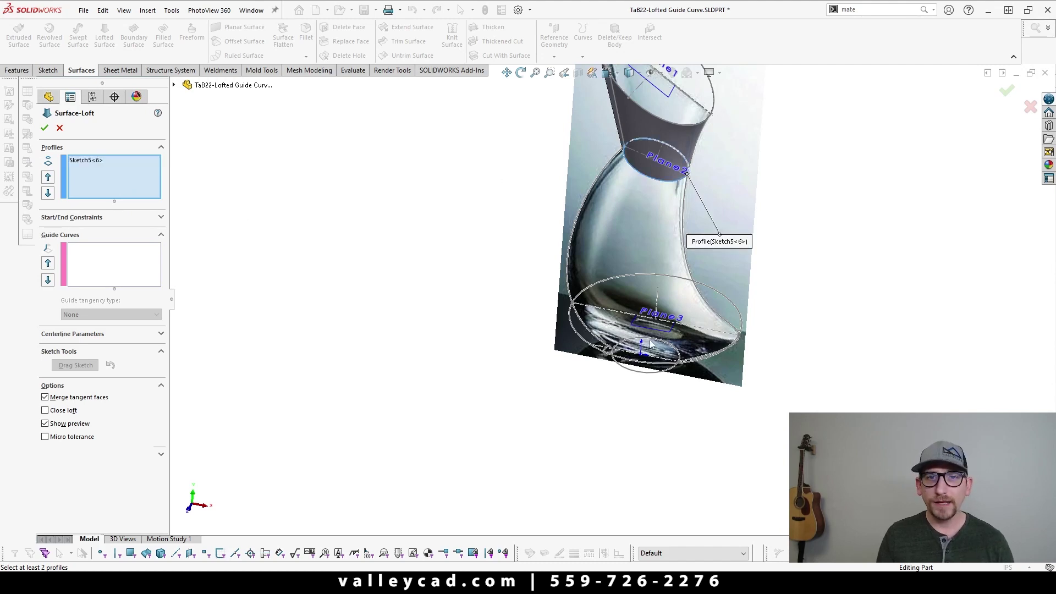
pyautogui.click(599, 282)
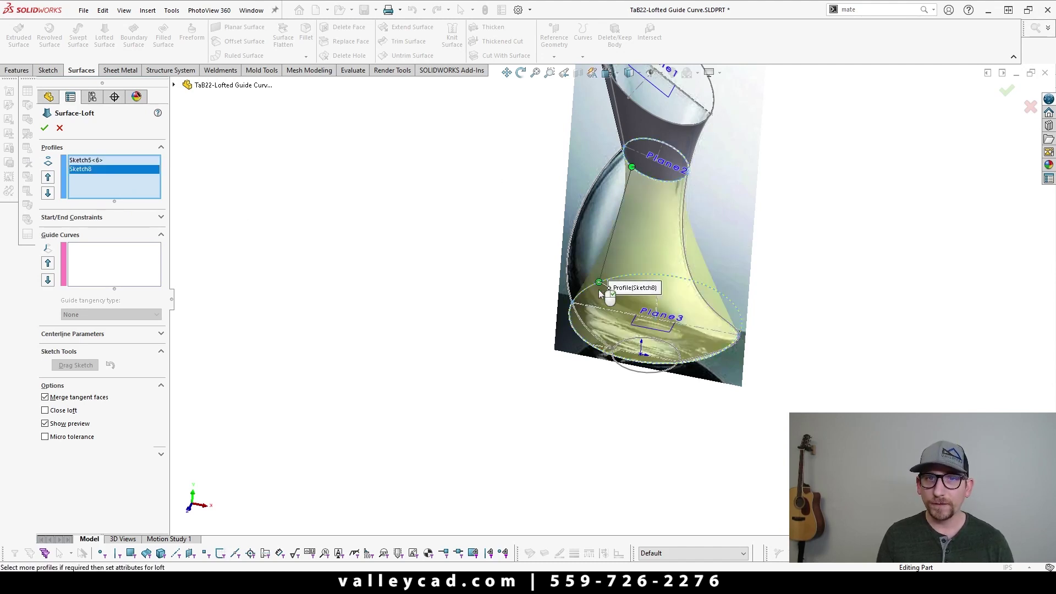
pyautogui.click(630, 369)
pyautogui.moveTo(621, 366)
pyautogui.mouseDown(button='middle')
pyautogui.moveTo(580, 417)
pyautogui.moveTo(570, 369)
pyautogui.moveTo(680, 355)
pyautogui.moveTo(548, 389)
pyautogui.moveTo(587, 405)
pyautogui.mouseUp(button='middle')
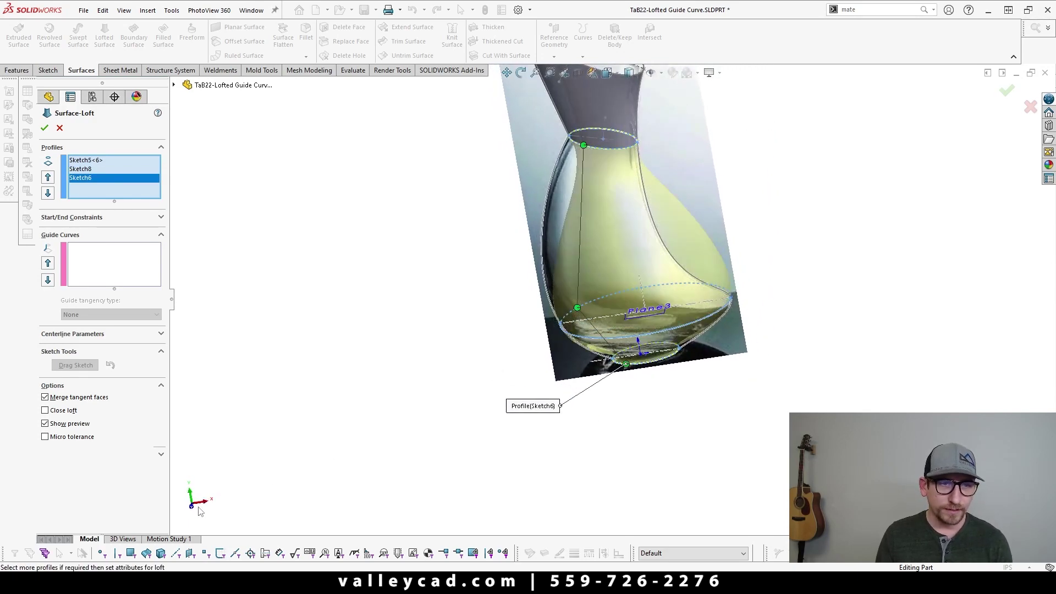
pyautogui.click(191, 509)
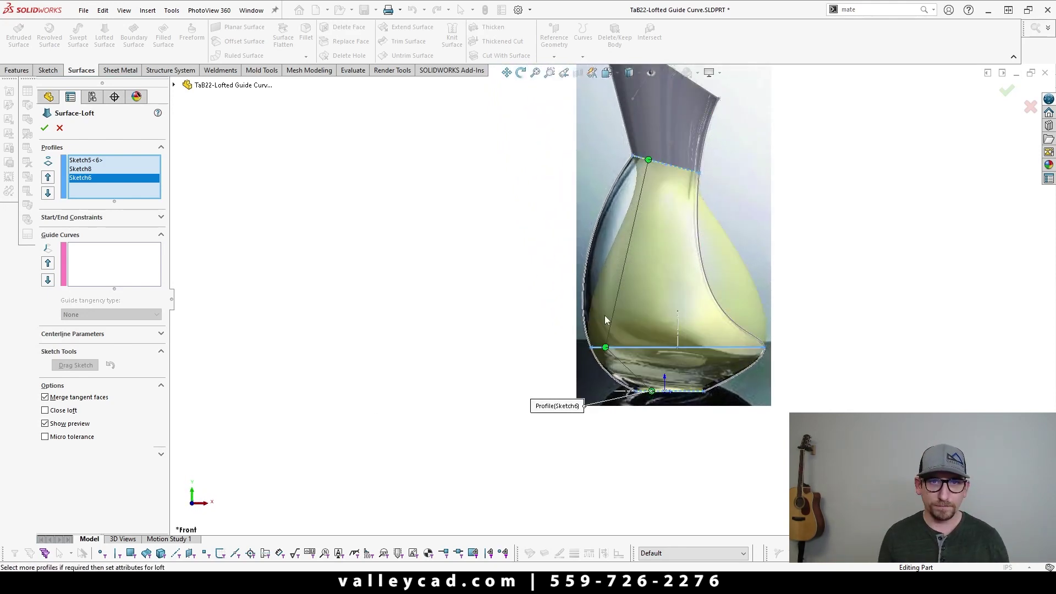
# - Realign the loft connectors on the upper and bottom profiles
pyautogui.moveTo(593, 326); pyautogui.dragTo(615, 344, button='middle')
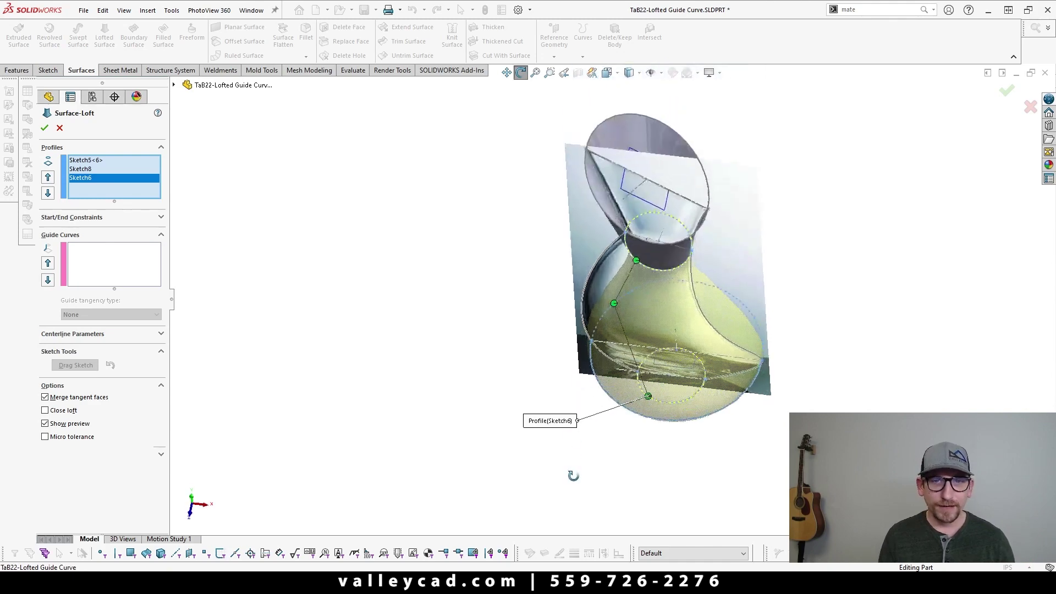
pyautogui.moveTo(612, 289)
pyautogui.mouseDown(button='middle')
pyautogui.moveTo(606, 263)
pyautogui.moveTo(640, 142)
pyautogui.mouseUp(button='middle')
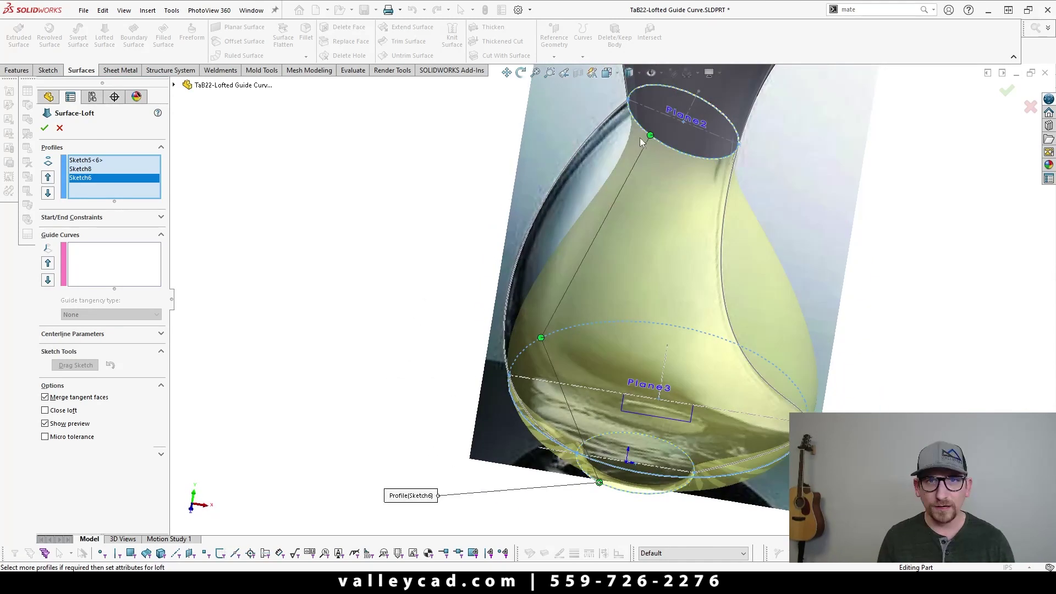
pyautogui.moveTo(642, 133); pyautogui.dragTo(622, 107)
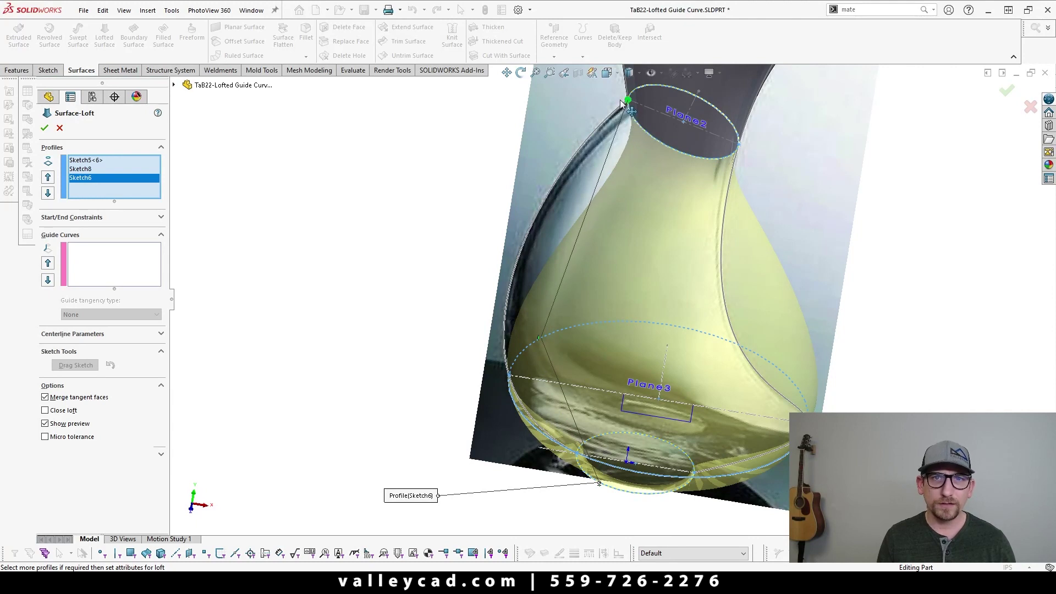
pyautogui.moveTo(541, 342); pyautogui.dragTo(517, 388)
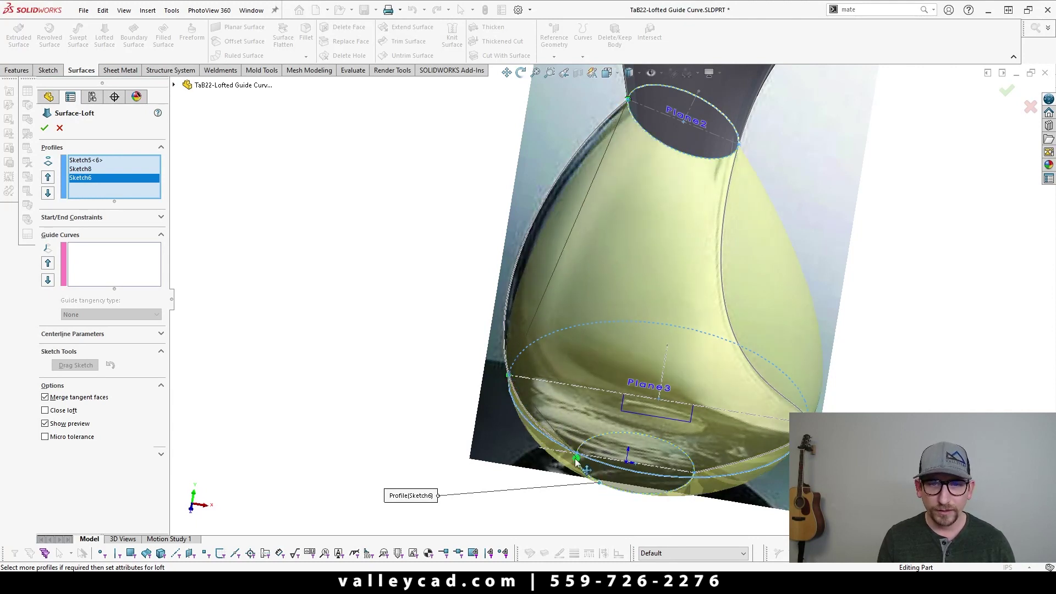
pyautogui.moveTo(577, 459)
pyautogui.mouseDown(button='middle')
pyautogui.moveTo(429, 398)
pyautogui.moveTo(346, 388)
pyautogui.mouseUp(button='middle')
# - Pick the left outline curve as the body loft's first guide curve
pyautogui.click(92, 273)
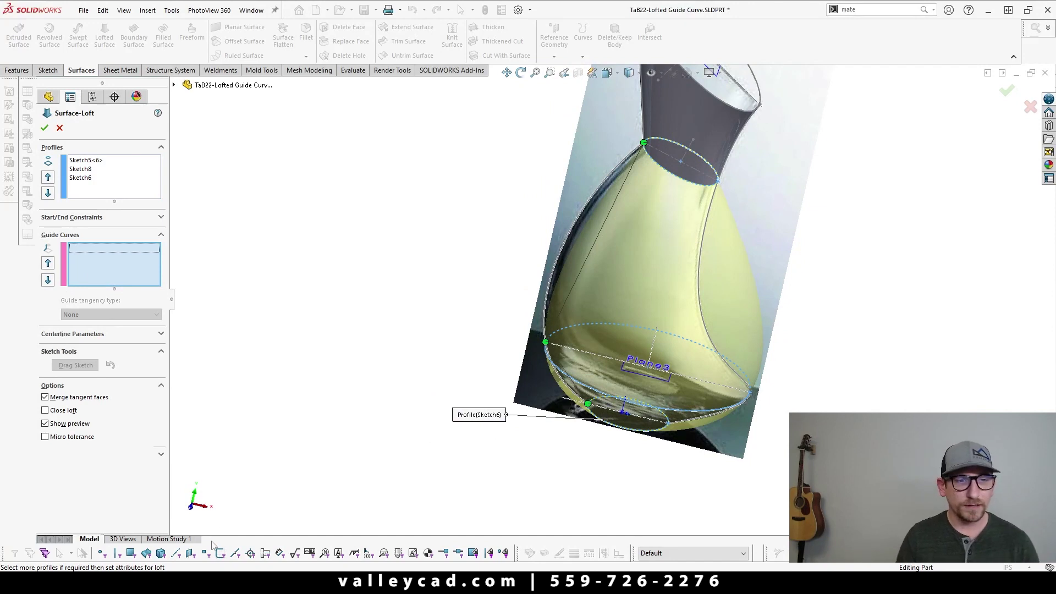
pyautogui.click(191, 509)
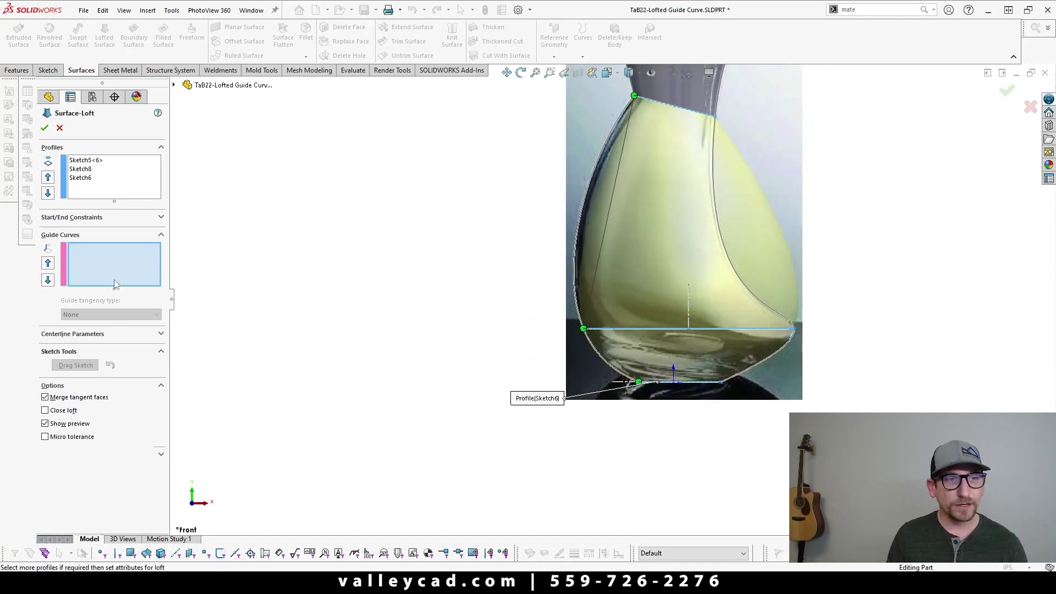
pyautogui.click(583, 200)
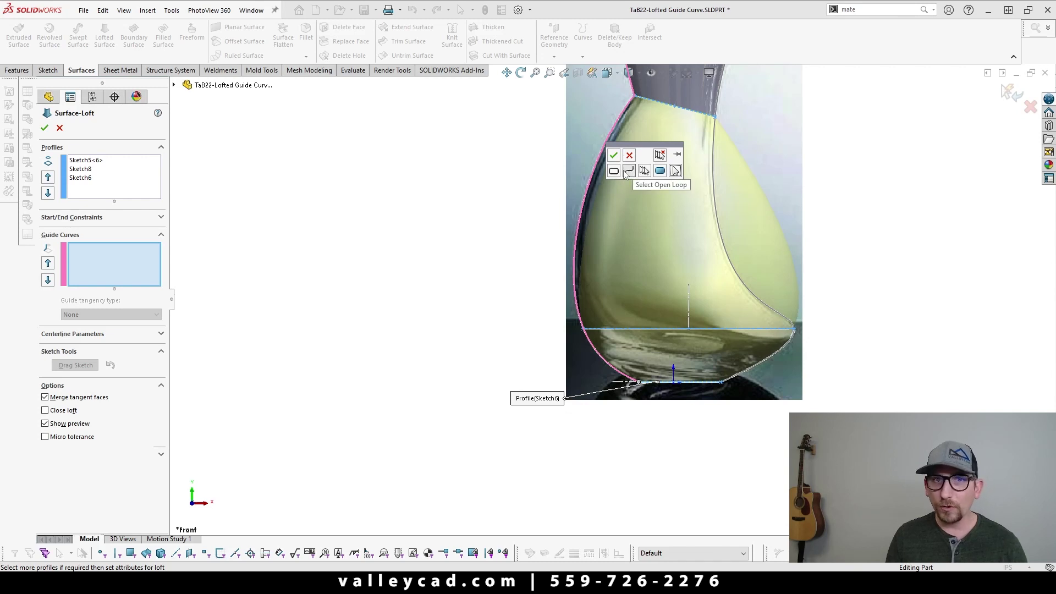
pyautogui.click(613, 155)
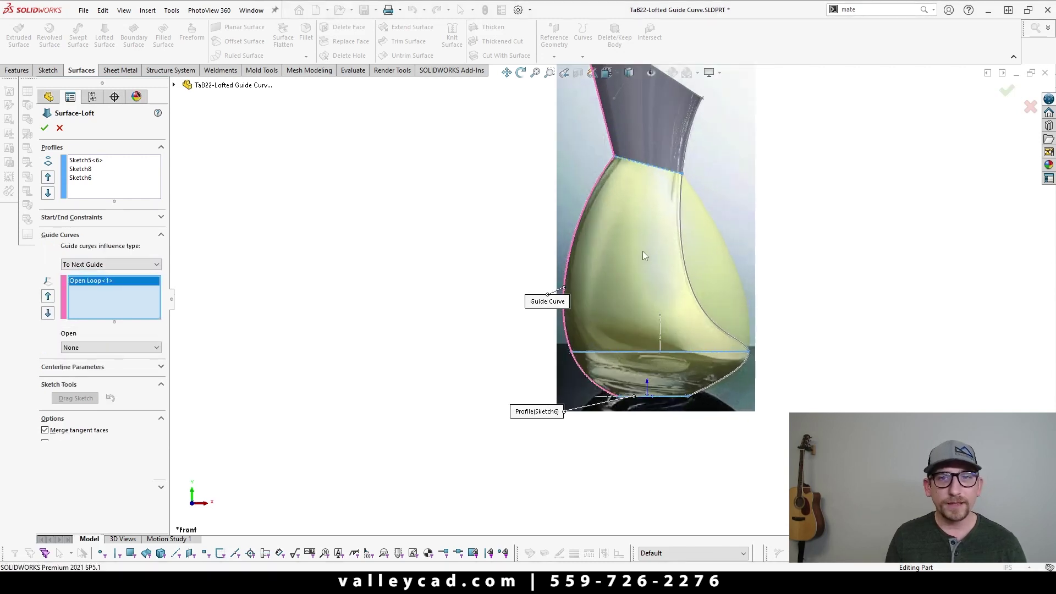
# - Group the right outline pieces as the second guide curve and accept Surface-Loft5
pyautogui.click(687, 281)
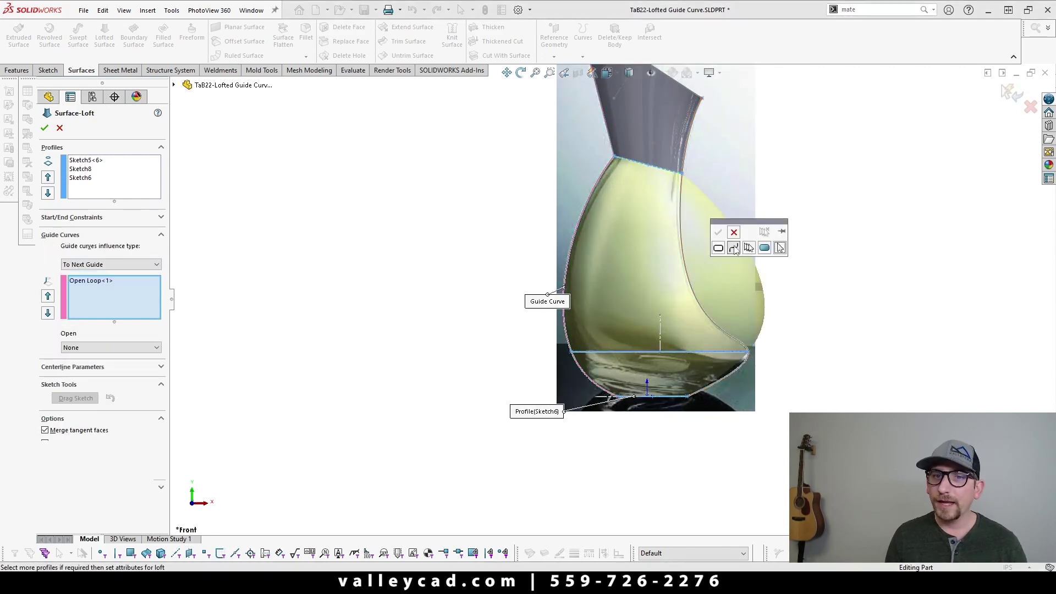
pyautogui.click(747, 253)
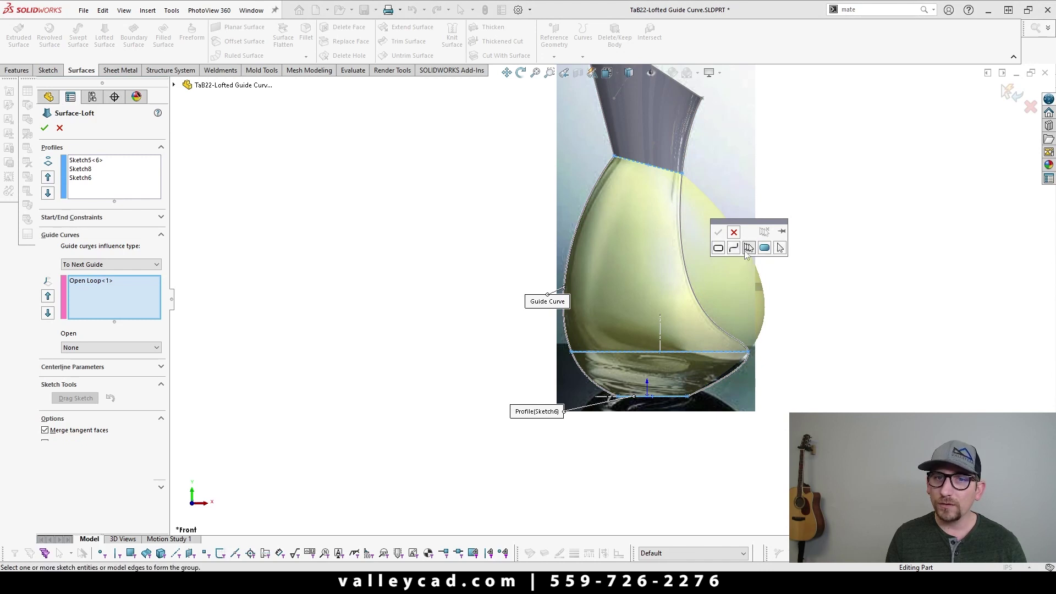
pyautogui.click(693, 288)
pyautogui.click(718, 234)
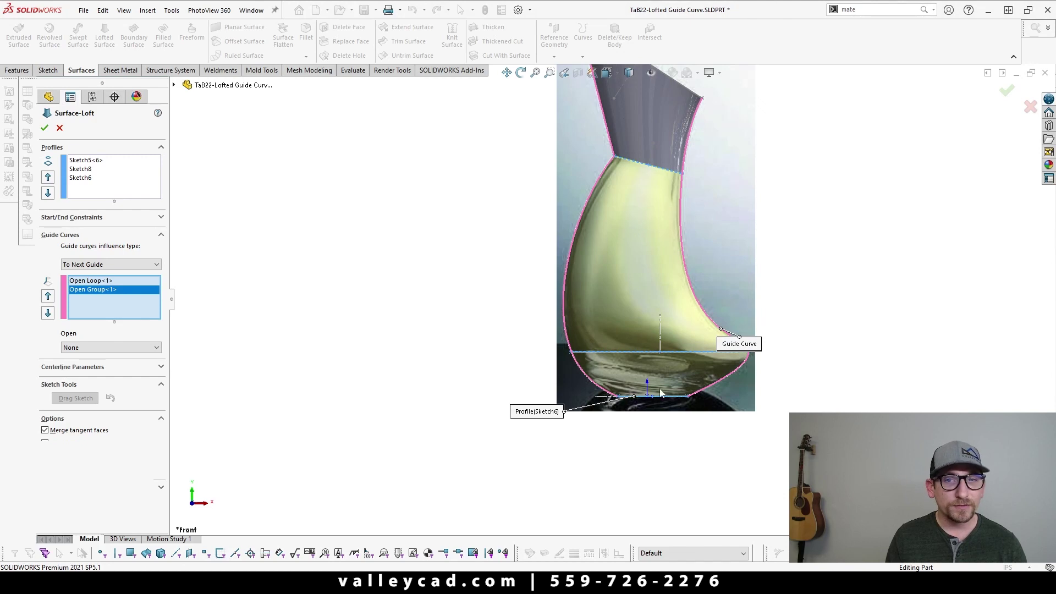
pyautogui.moveTo(659, 388)
pyautogui.mouseDown(button='middle')
pyautogui.moveTo(754, 405)
pyautogui.moveTo(760, 431)
pyautogui.mouseUp(button='middle')
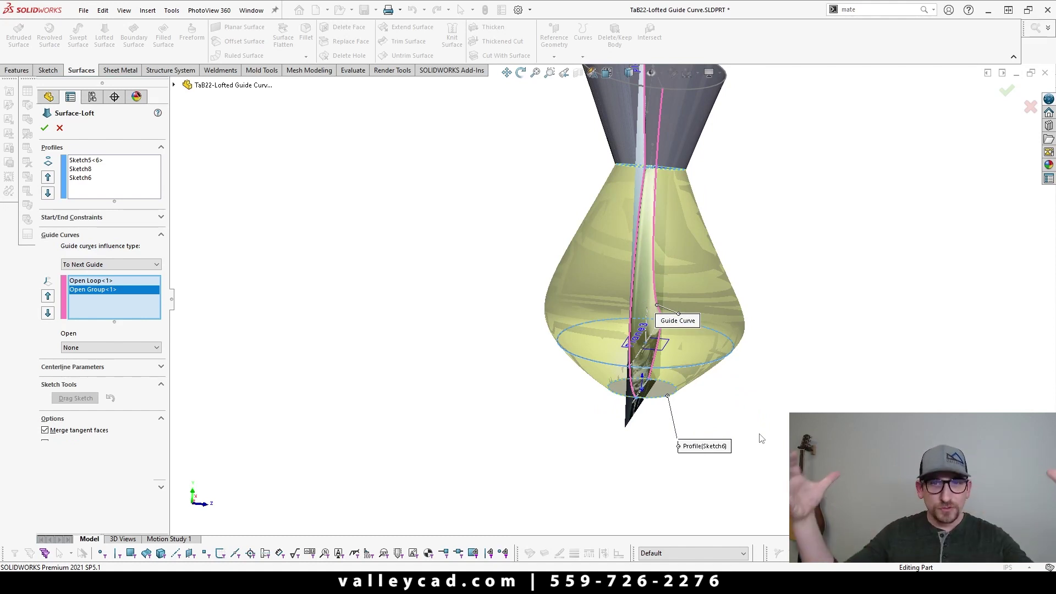
pyautogui.moveTo(603, 410); pyautogui.dragTo(548, 299, button='middle')
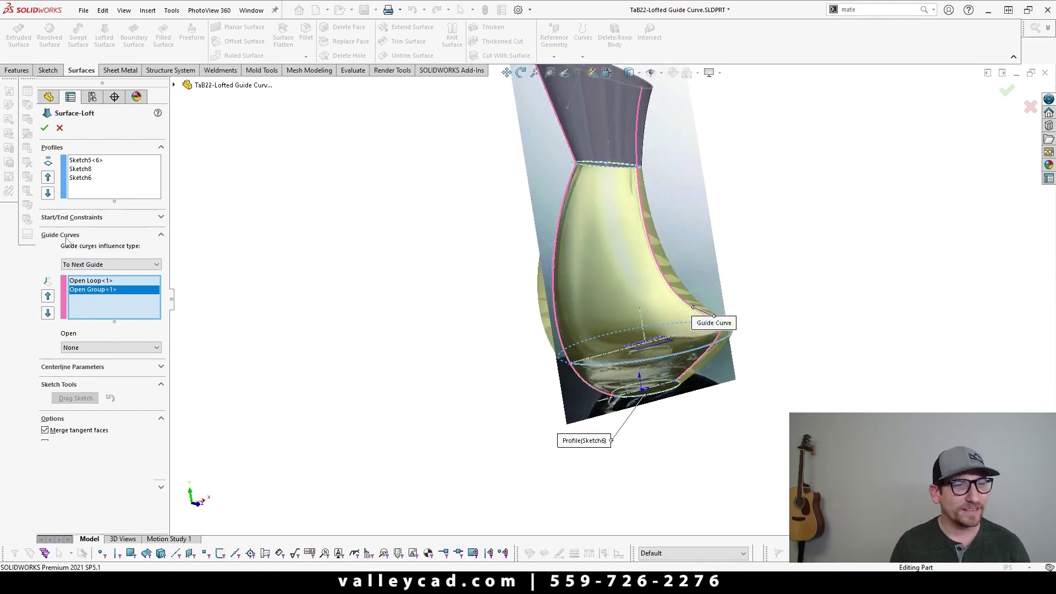
pyautogui.click(44, 128)
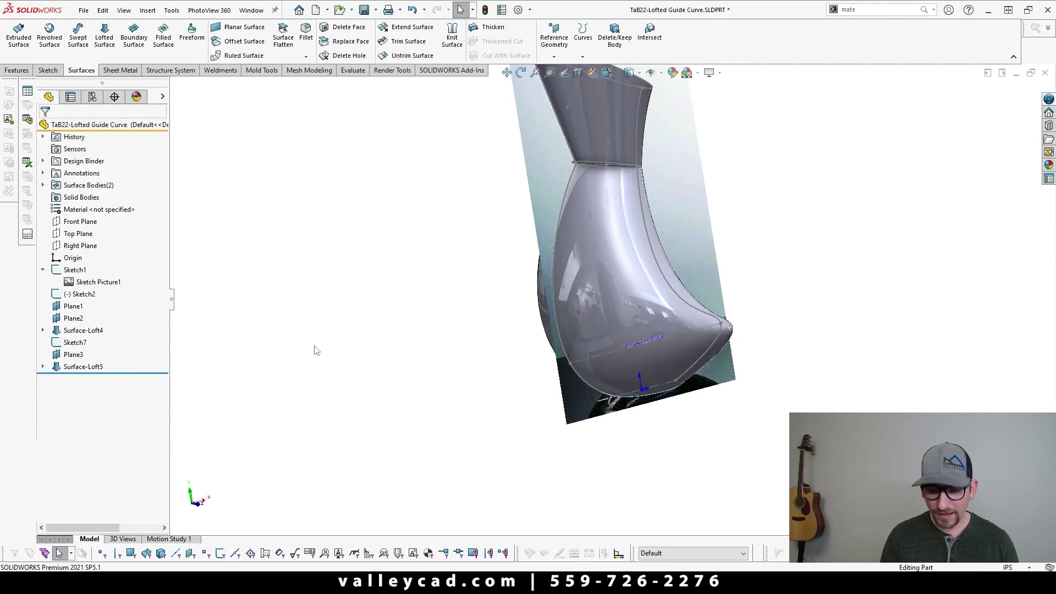
pyautogui.hotkey('ctrl', '1')
pyautogui.press('Left')
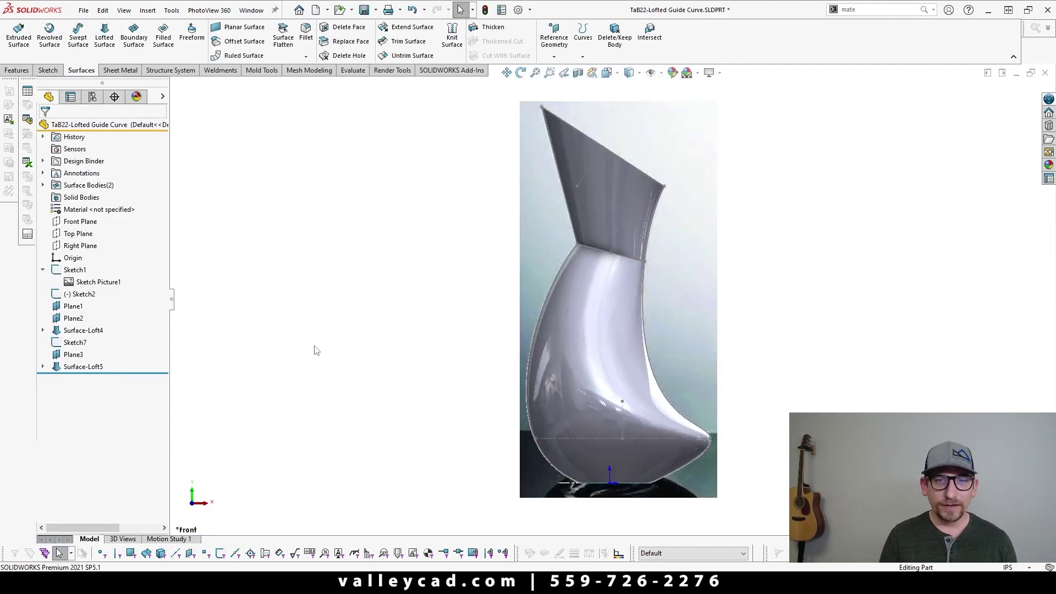
pyautogui.press('Up')
pyautogui.press('Up')
pyautogui.press('Down')
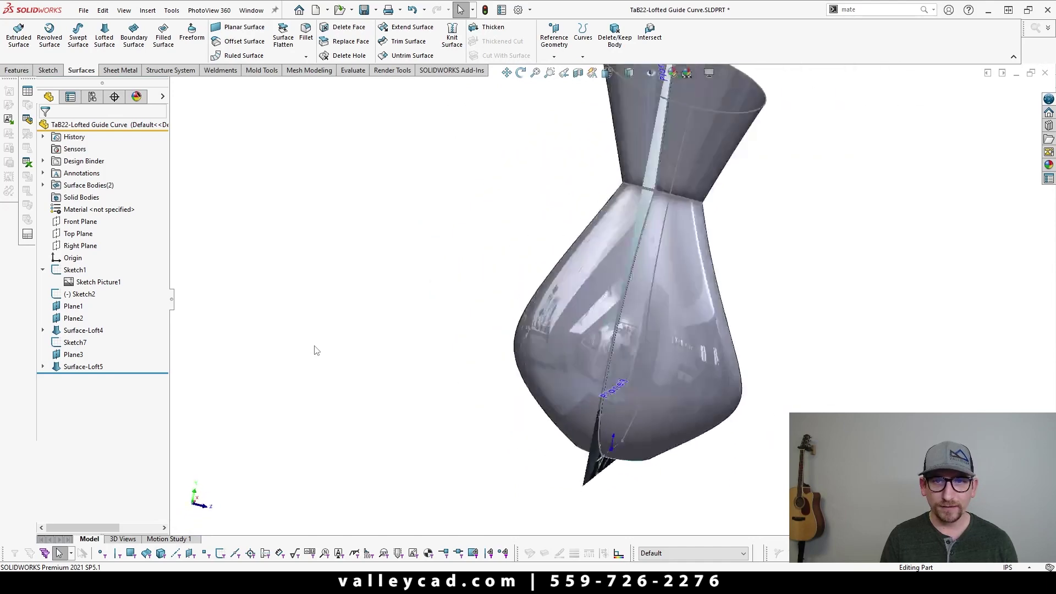
pyautogui.hotkey('ctrl', '7')
pyautogui.moveTo(364, 351); pyautogui.dragTo(634, 190, button='middle')
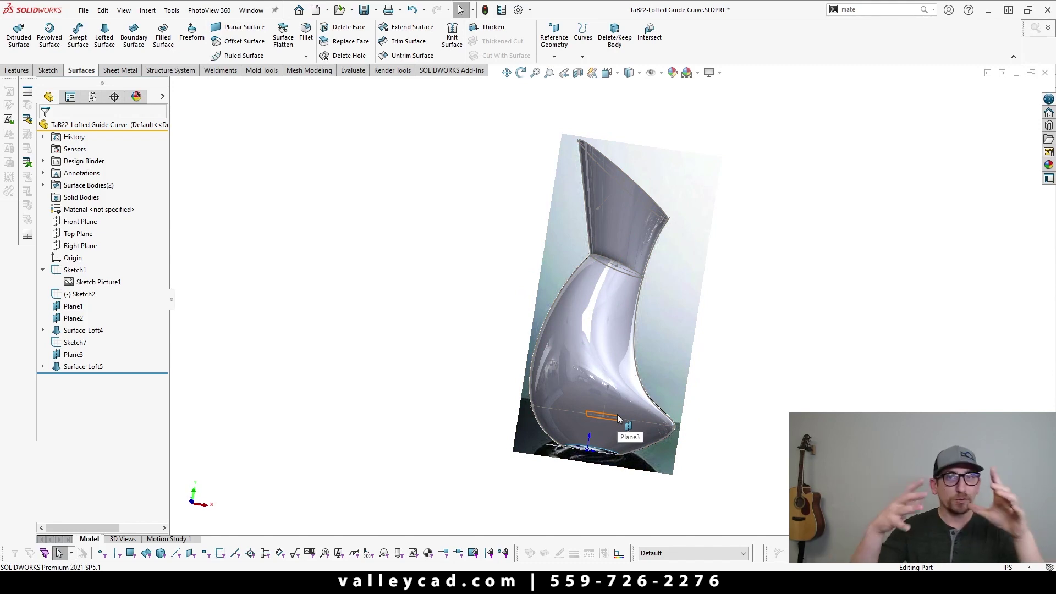
pyautogui.click(89, 295)
pyautogui.click(286, 320)
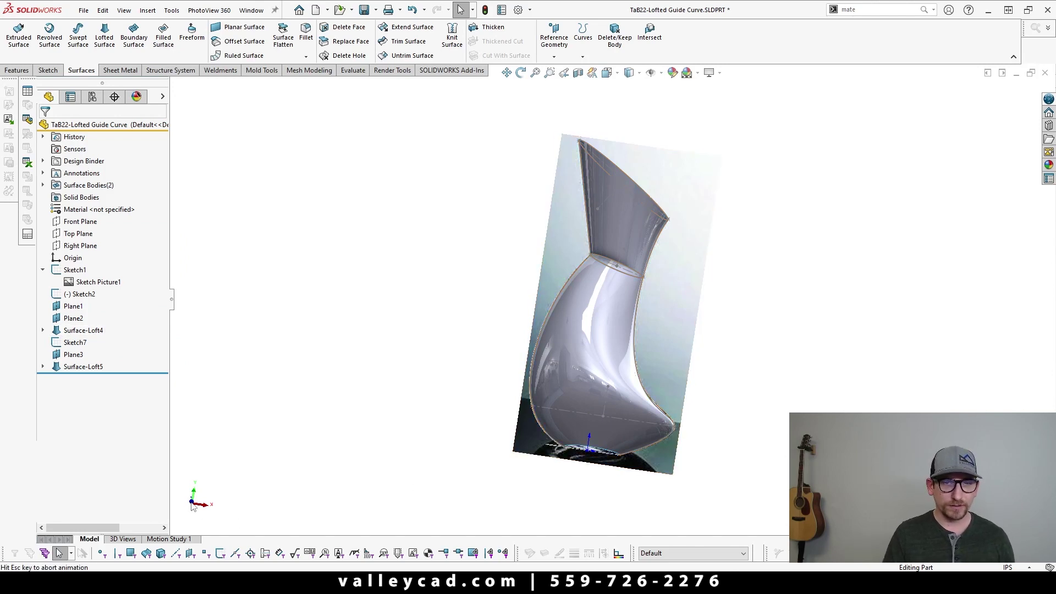
# - Hide the Sketch1 reference picture and orbit the decanter to inspect both lofts
pyautogui.rightClick(72, 270)
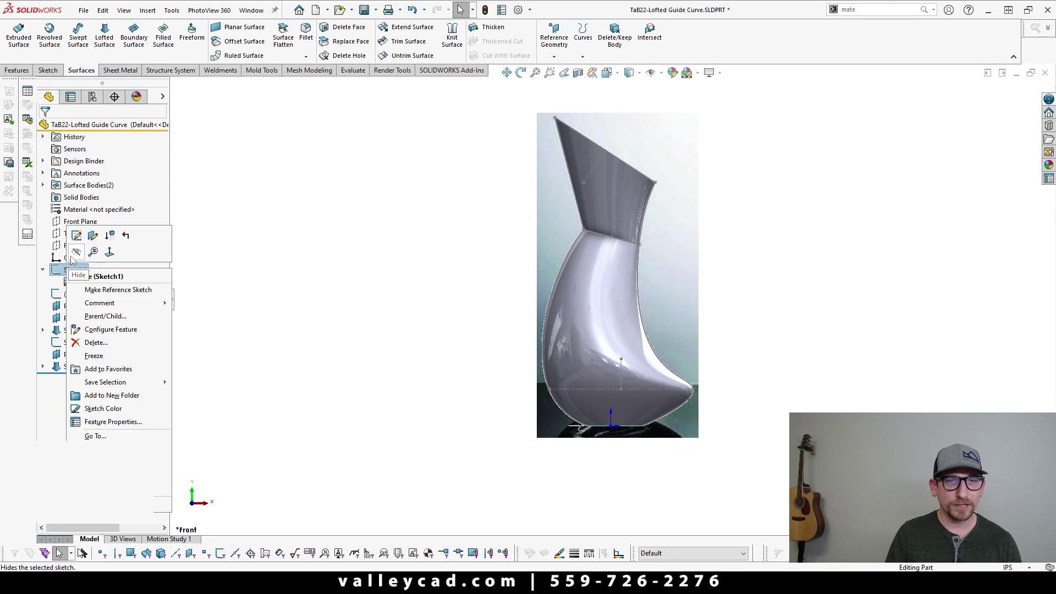
pyautogui.click(76, 253)
pyautogui.hotkey('ctrl', '7')
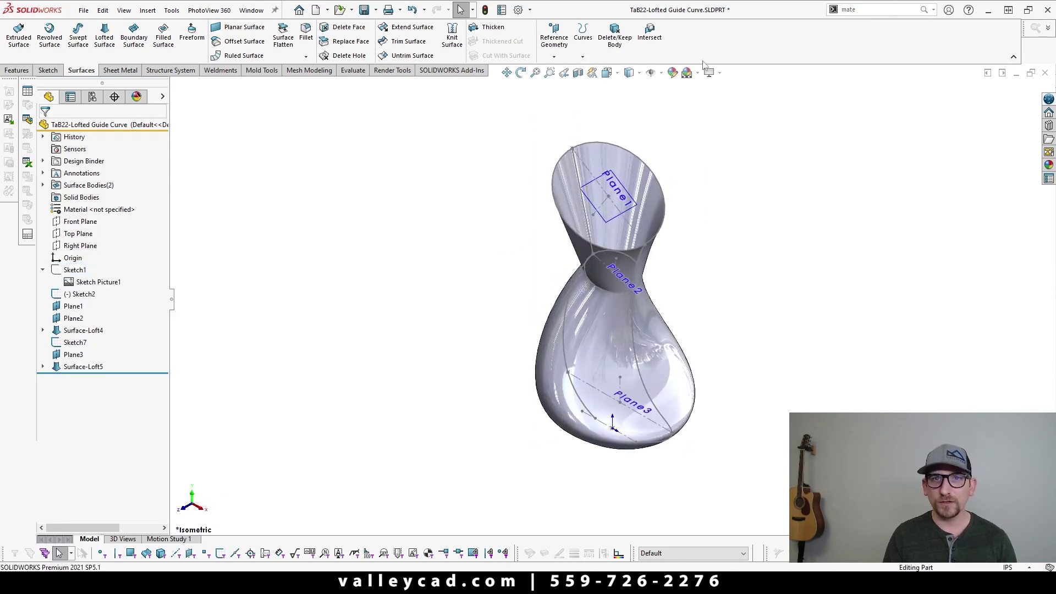
pyautogui.moveTo(762, 252)
pyautogui.mouseDown(button='middle')
pyautogui.moveTo(693, 251)
pyautogui.moveTo(468, 346)
pyautogui.moveTo(620, 279)
pyautogui.moveTo(616, 256)
pyautogui.mouseUp(button='middle')
pyautogui.scroll(-3, 615, 257)
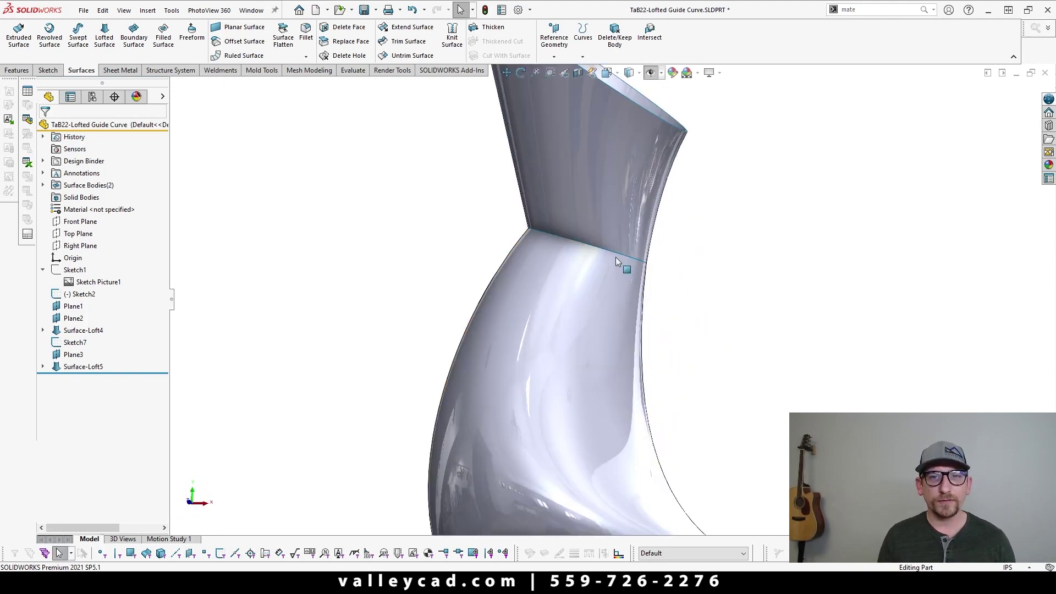
pyautogui.scroll(3, 649, 317)
pyautogui.scroll(1, 649, 317)
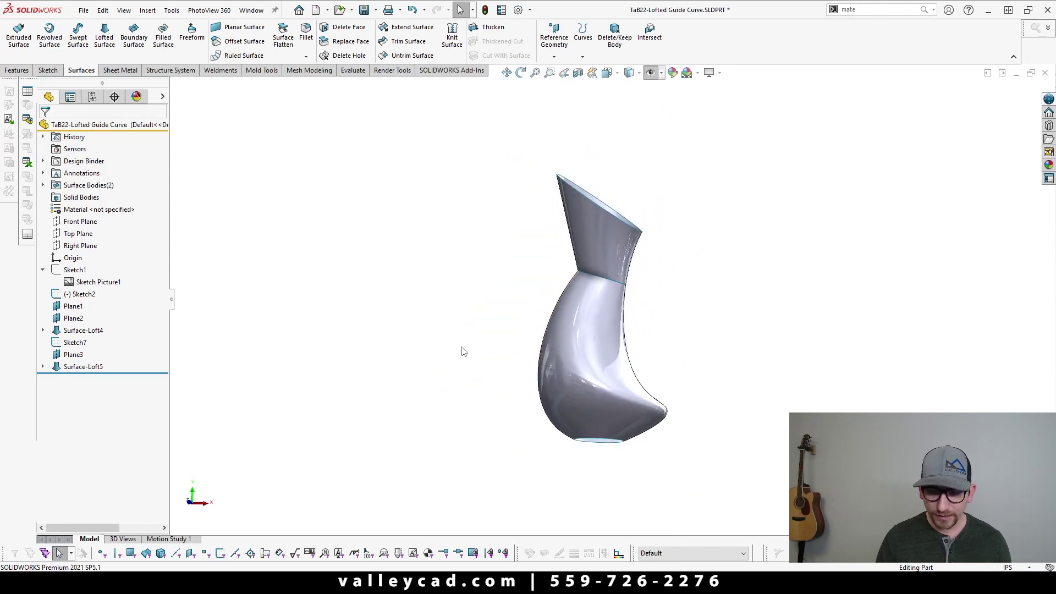
pyautogui.hotkey('ctrl', '7')
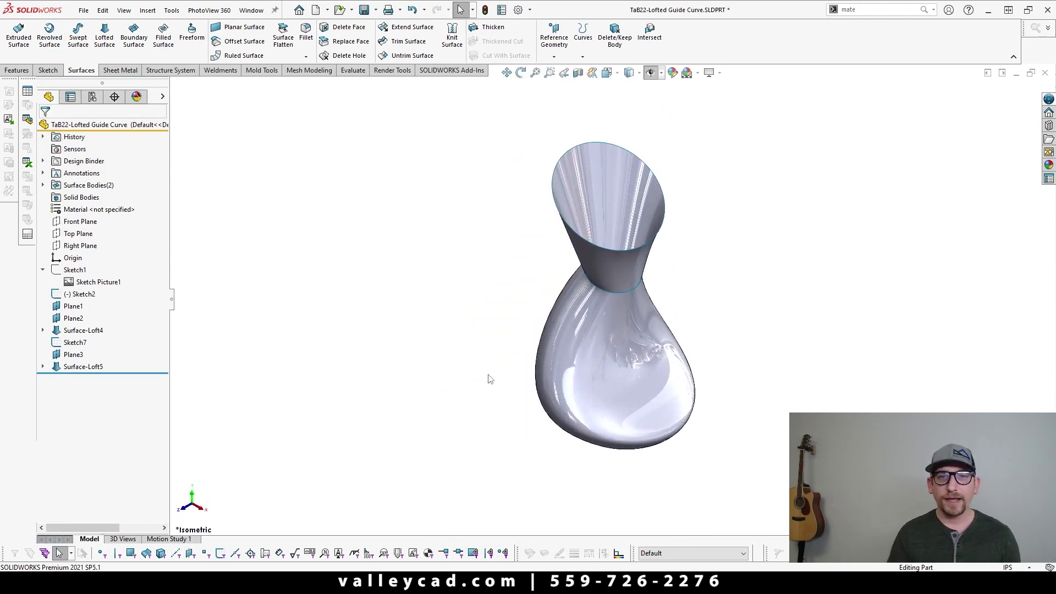
pyautogui.moveTo(488, 378); pyautogui.dragTo(501, 171, button='middle')
pyautogui.scroll(-3, 632, 462)
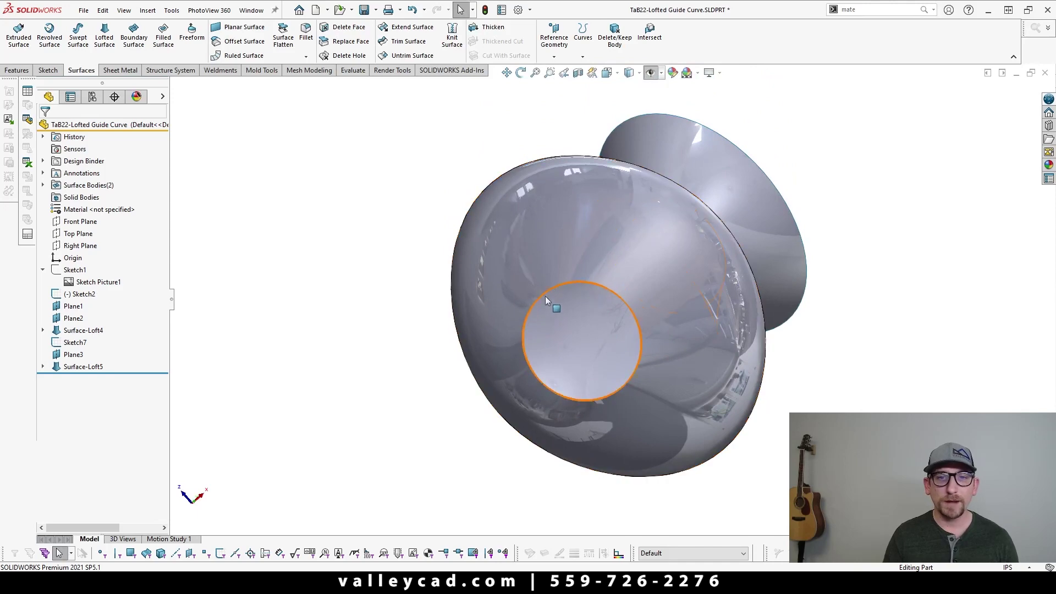
pyautogui.moveTo(481, 374); pyautogui.dragTo(428, 452, button='middle')
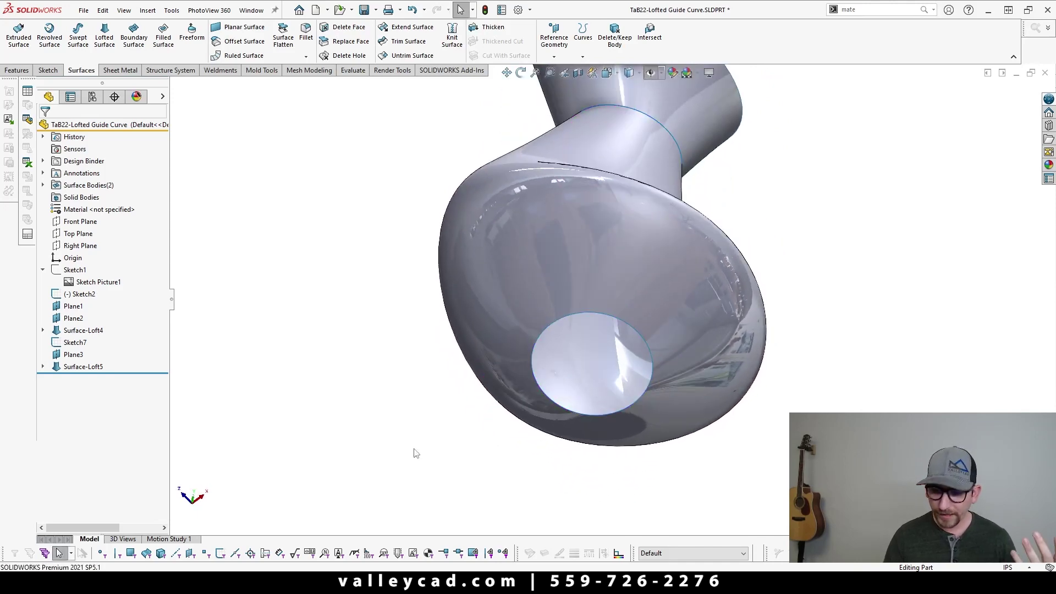
pyautogui.hotkey('ctrl', '7')
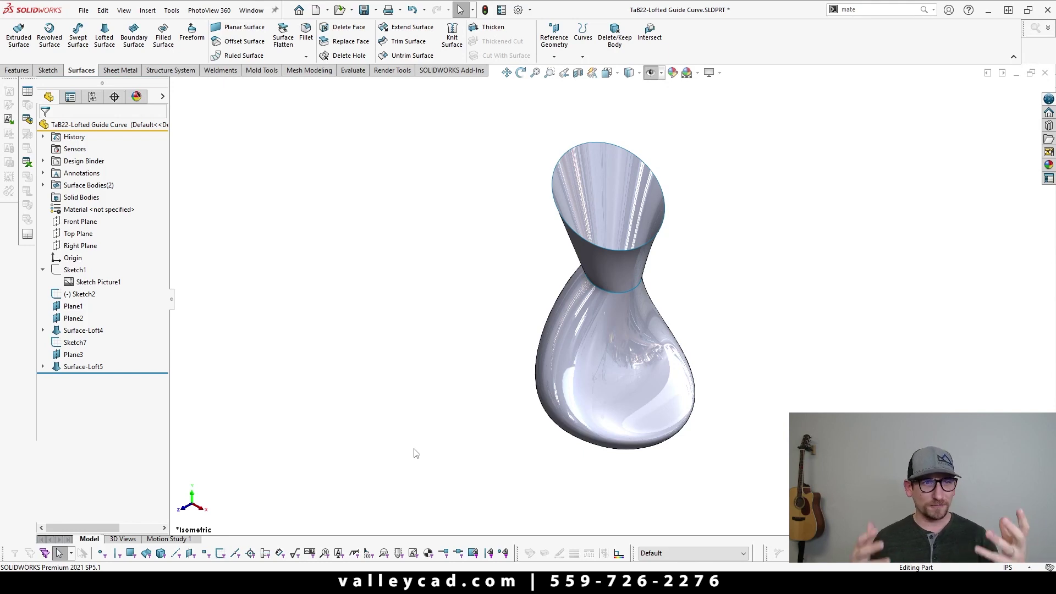
pyautogui.moveTo(415, 453)
pyautogui.mouseDown(button='middle')
pyautogui.moveTo(473, 427)
pyautogui.moveTo(460, 433)
pyautogui.mouseUp(button='middle')
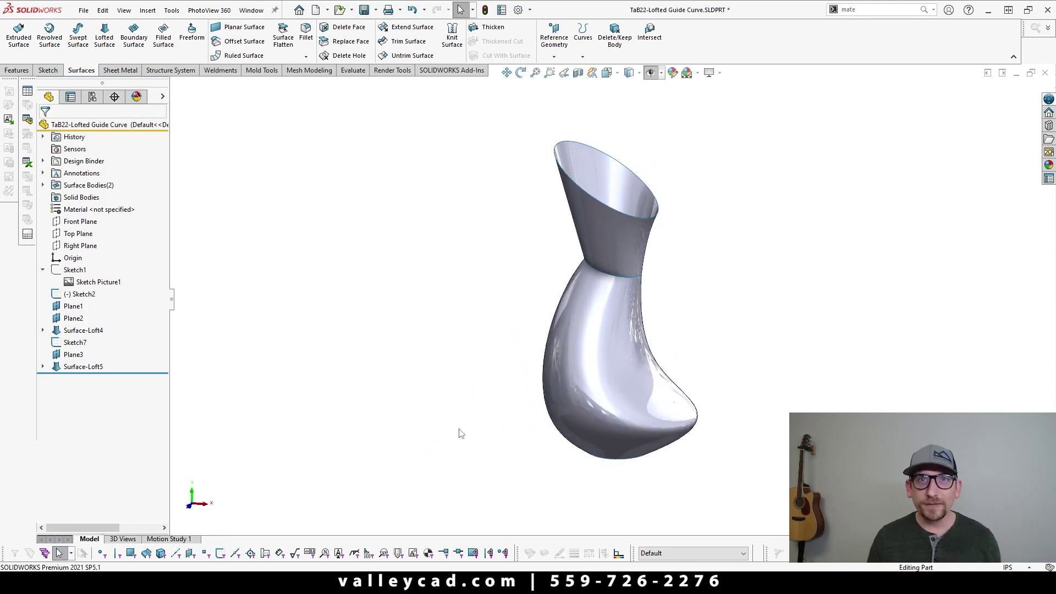